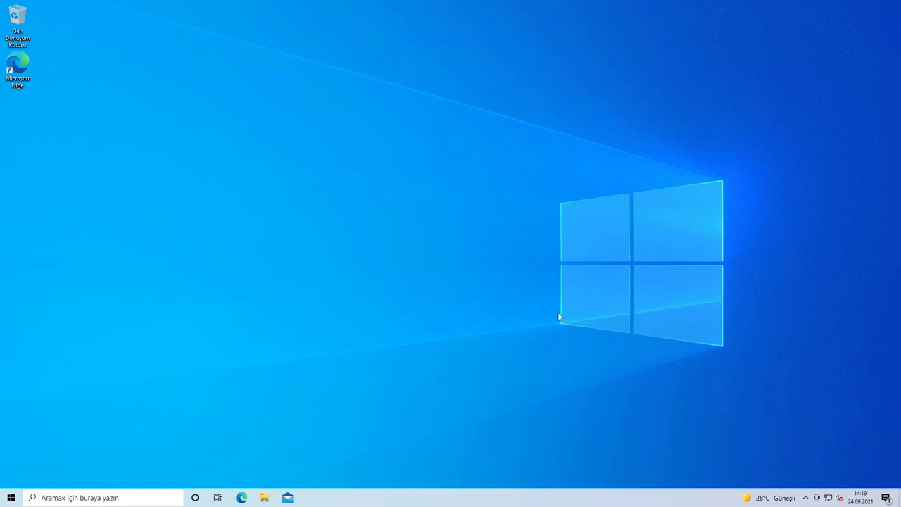
# Step: Turn on the Bilgisayar and Kullanıcı Dosyaları desktop icons in Desktop Icon Settings, then close Settings
pyautogui.rightClick(208, 137)
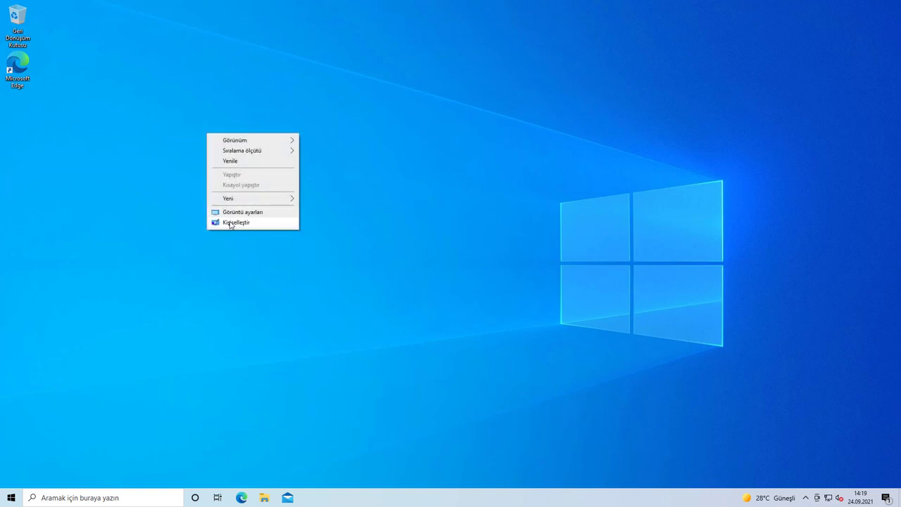
pyautogui.click(229, 220)
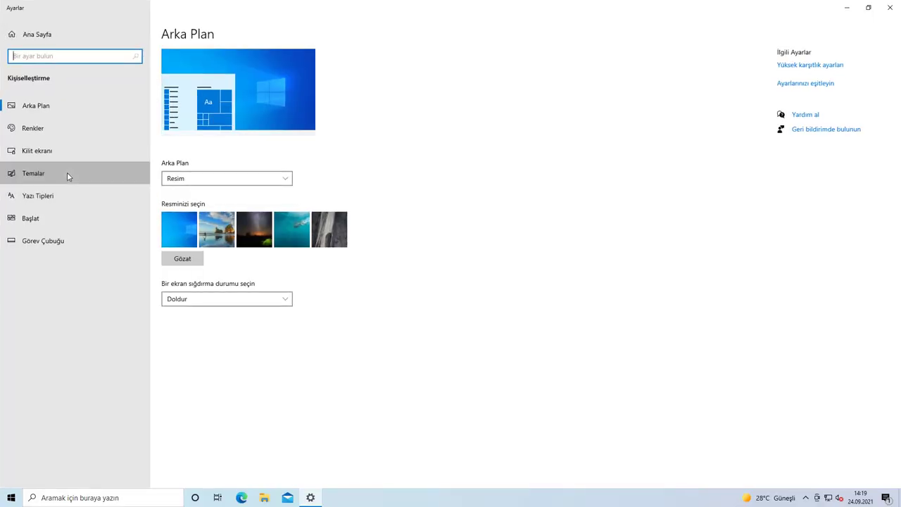
pyautogui.click(66, 176)
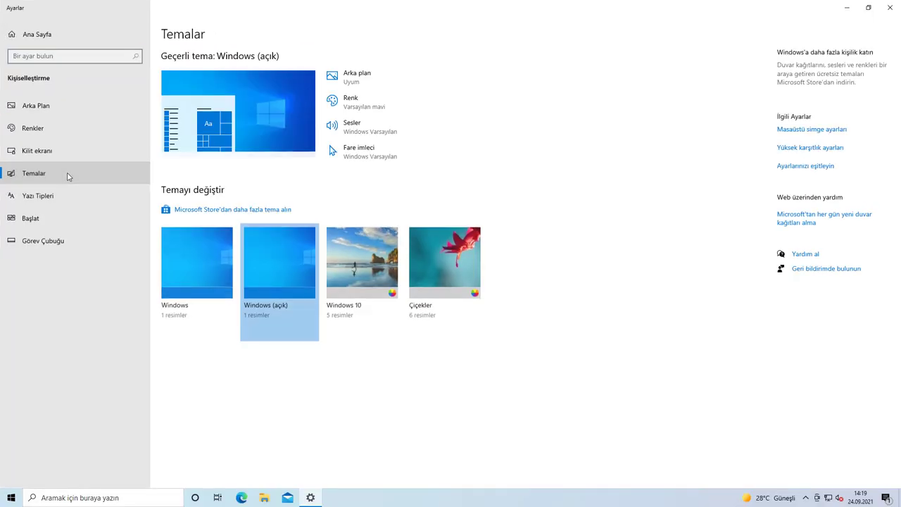
pyautogui.click(796, 131)
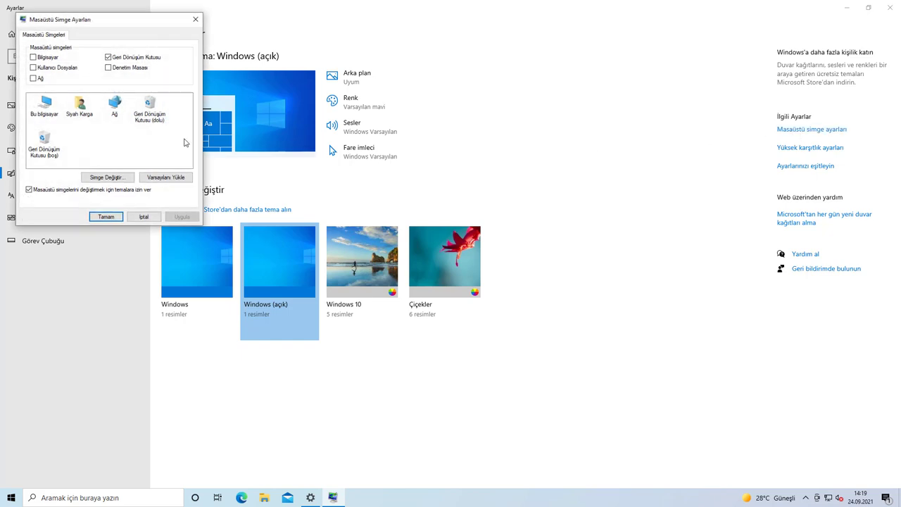
pyautogui.click(51, 60)
pyautogui.click(177, 216)
pyautogui.click(106, 216)
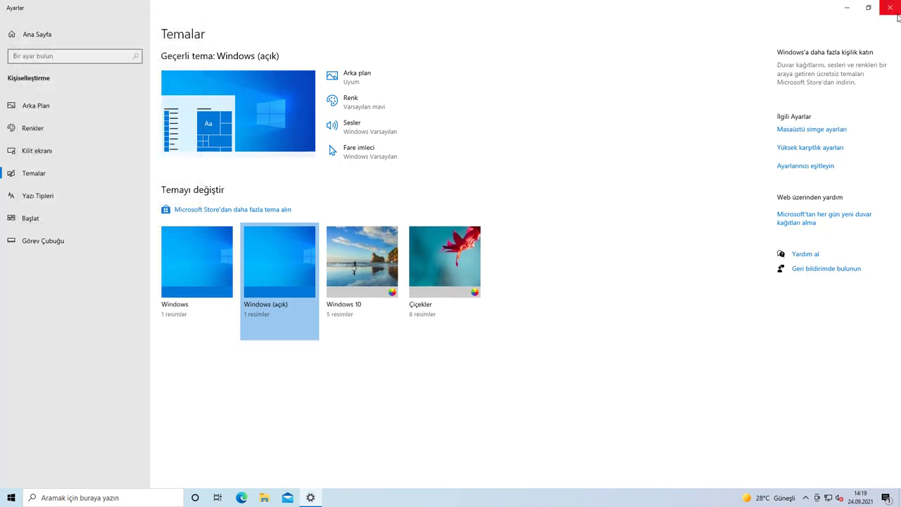
pyautogui.click(878, 14)
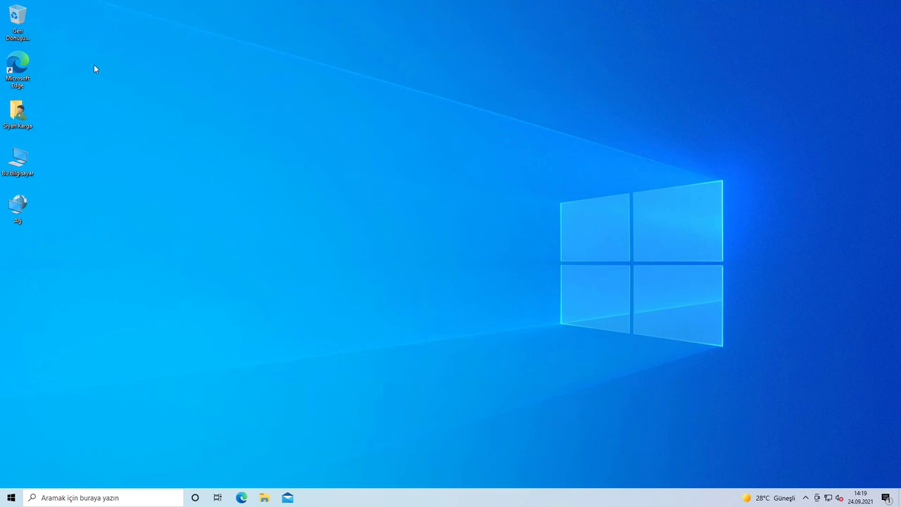
# Step: Sort the desktop icons by name twice: user folder, Bu bilgisayar, Ağ, Geri Dönüşüm, Edge
pyautogui.rightClick(162, 119)
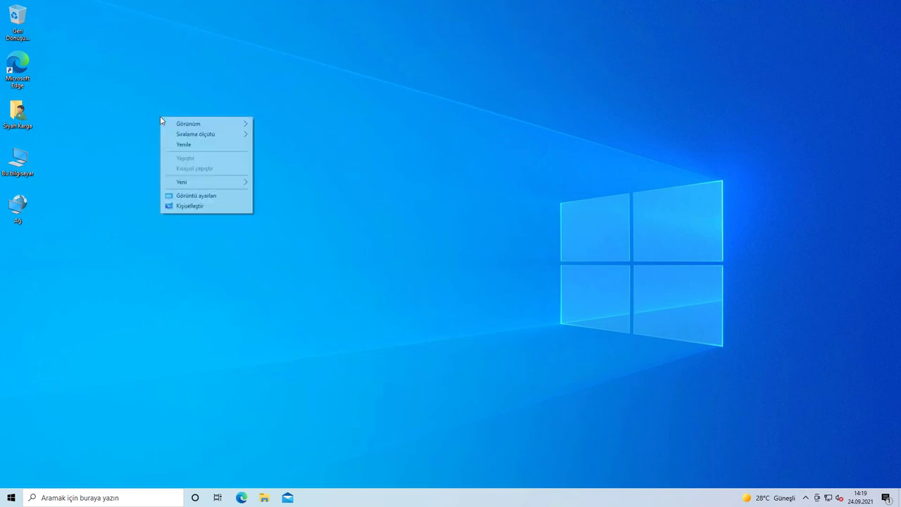
pyautogui.moveTo(185, 134)
pyautogui.click(298, 137)
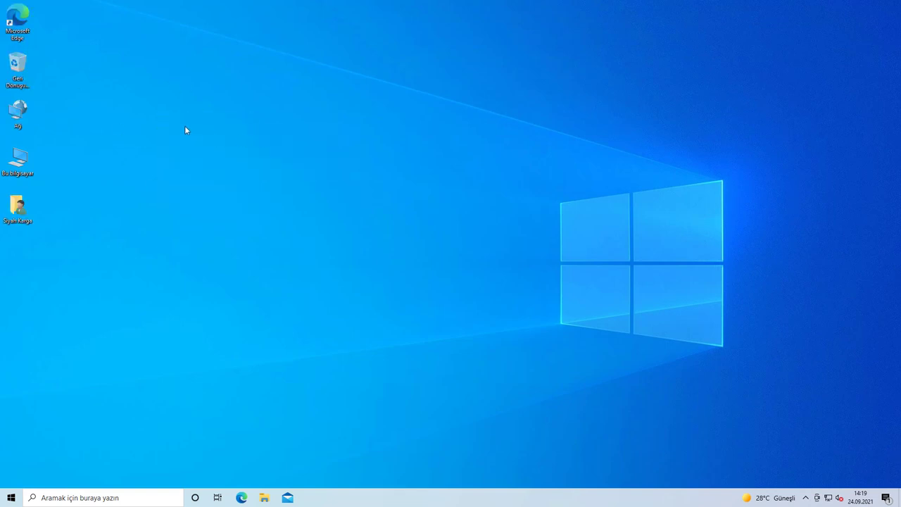
pyautogui.rightClick(183, 127)
pyautogui.moveTo(233, 143)
pyautogui.click(292, 145)
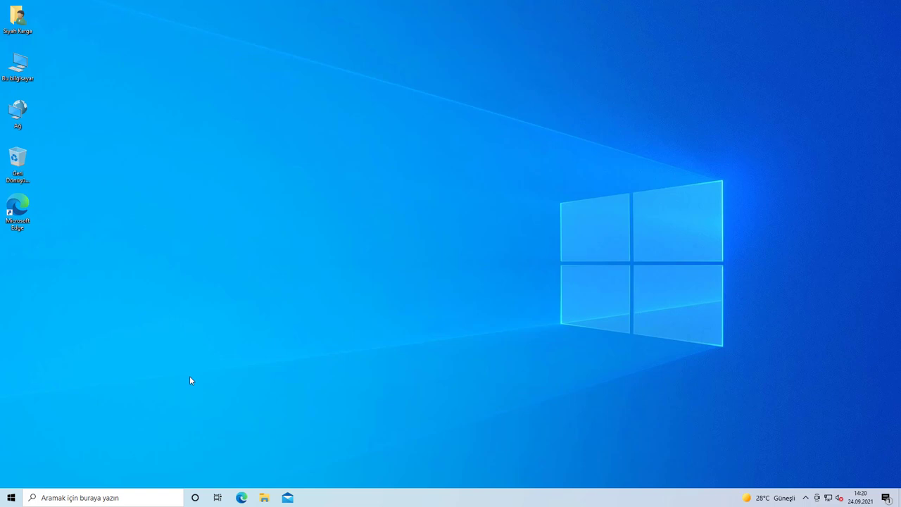
# Step: Open Edge, go to google.com and search for 'google chrome'
pyautogui.click(245, 499)
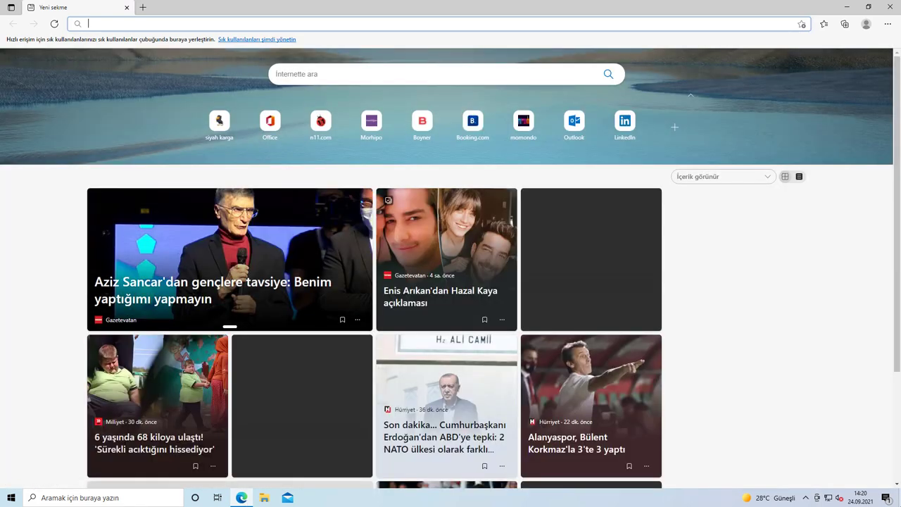
pyautogui.click(244, 500)
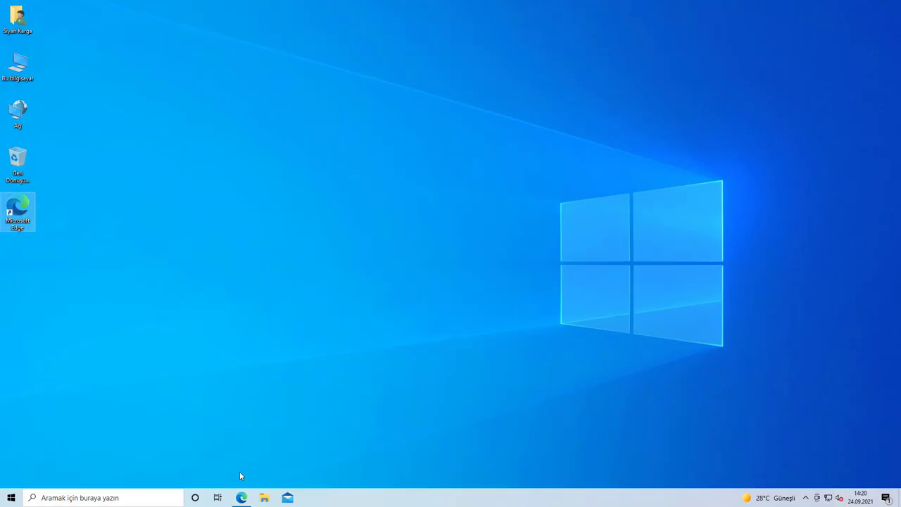
pyautogui.click(242, 498)
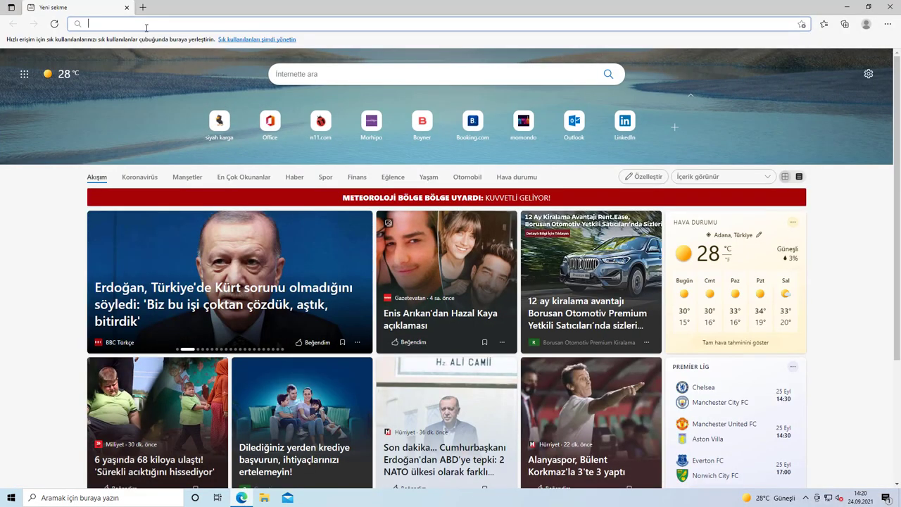
pyautogui.write('google.com')
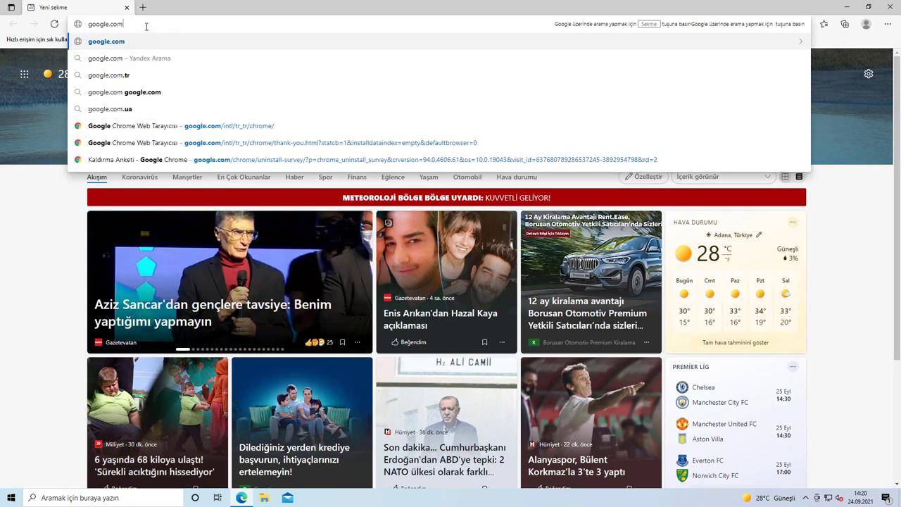
pyautogui.press('Return')
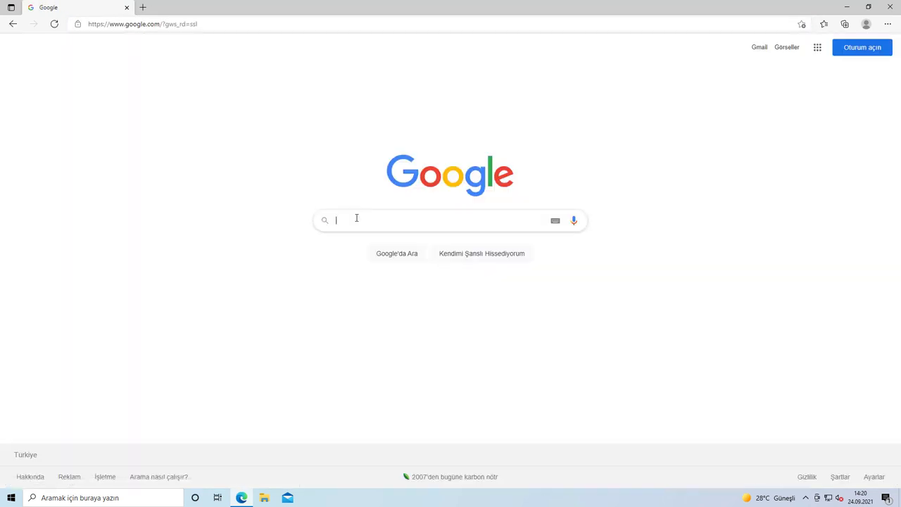
pyautogui.write('google chrome')
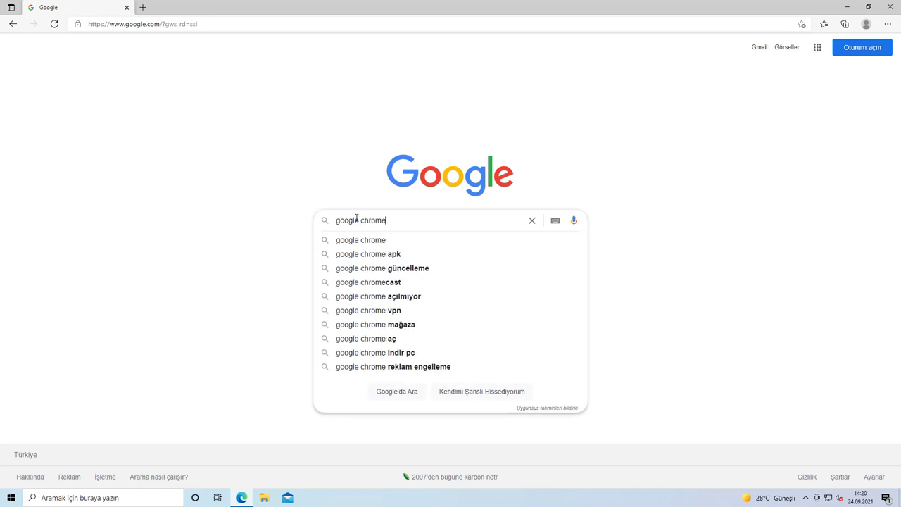
pyautogui.press('Return')
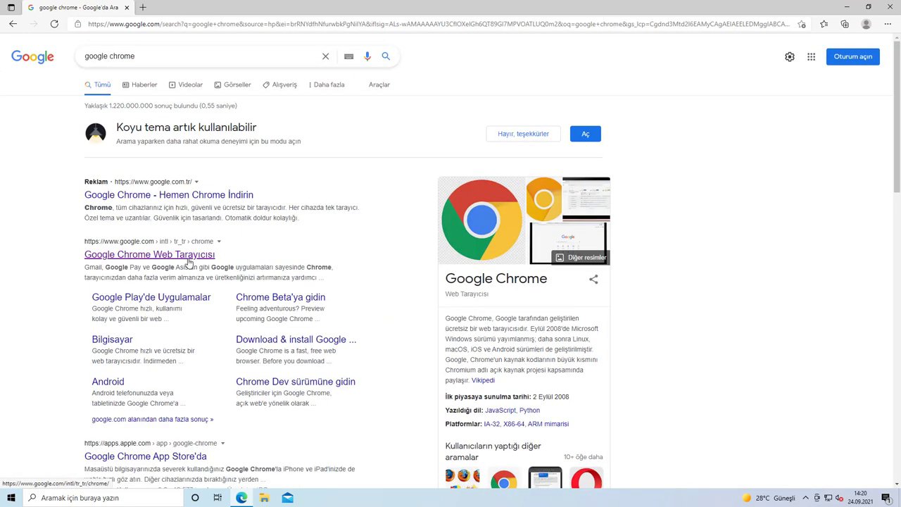
# Step: Open the Google Chrome result and download the ChromeSetup.exe installer
pyautogui.click(154, 255)
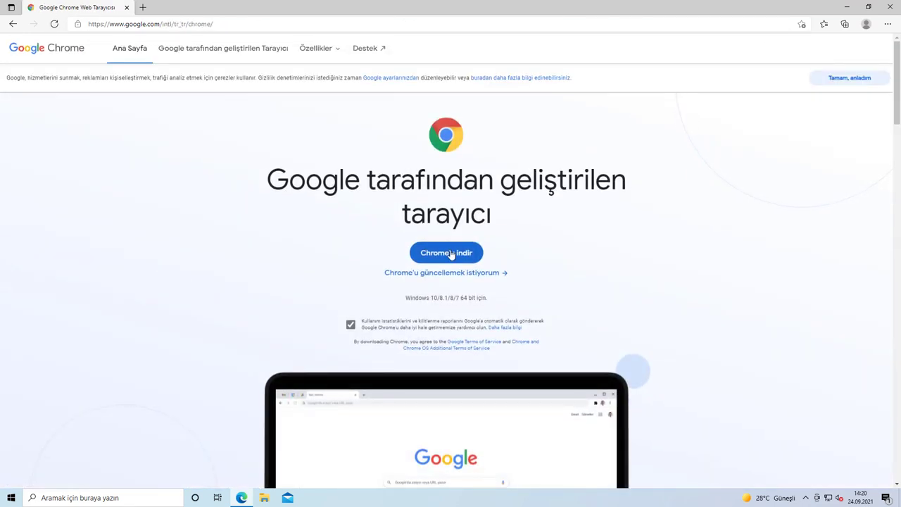
pyautogui.click(449, 253)
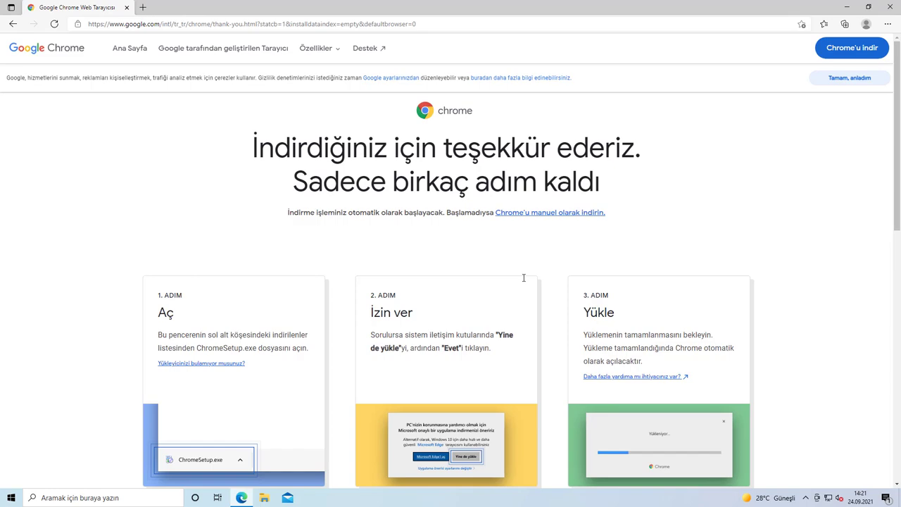
pyautogui.click(899, 497)
# Step: Run ChromeSetup from Downloads, approve the UAC prompt and close File Explorer
pyautogui.doubleClick(17, 65)
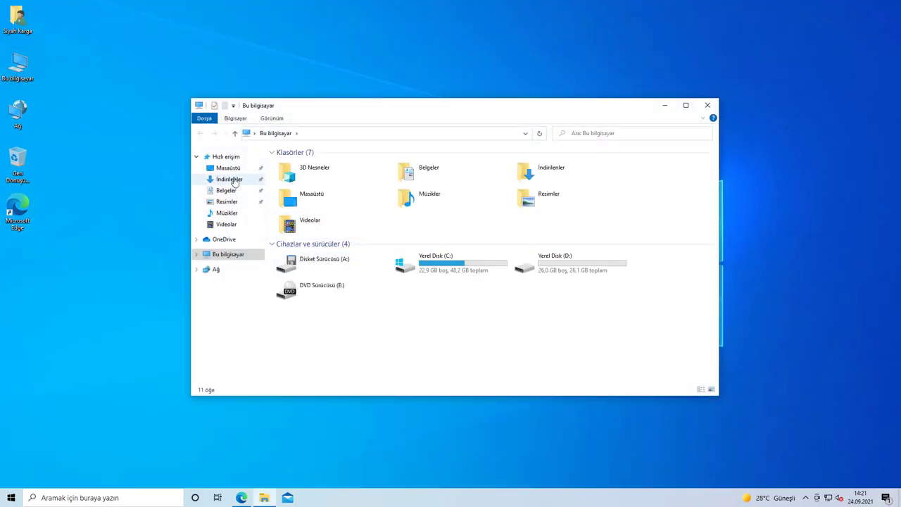
pyautogui.click(234, 181)
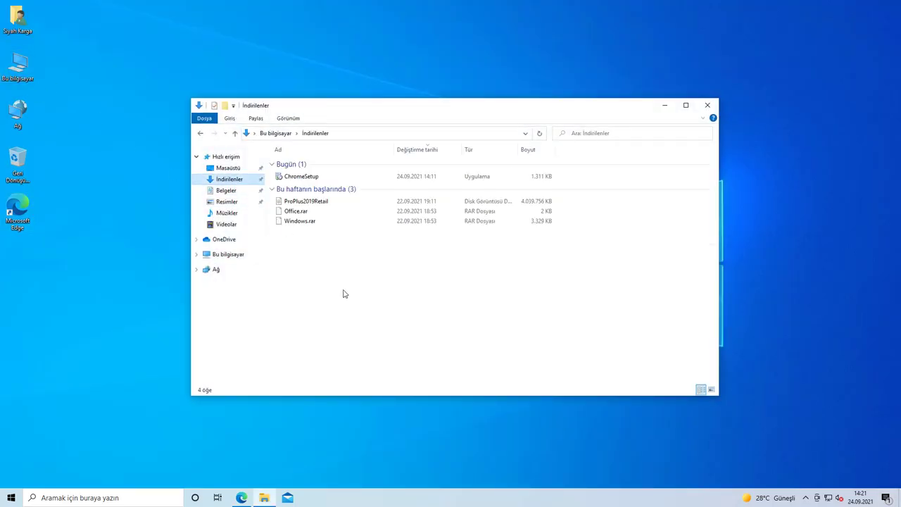
pyautogui.click(314, 180)
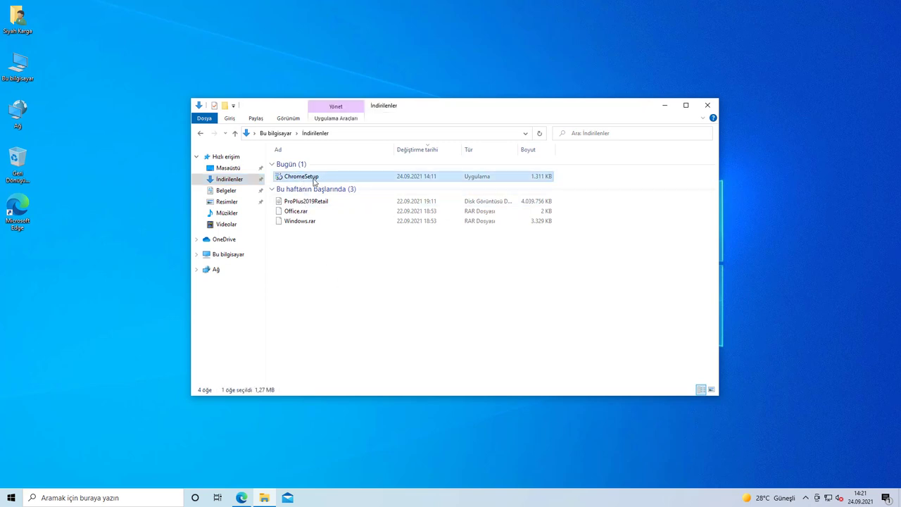
pyautogui.doubleClick(307, 177)
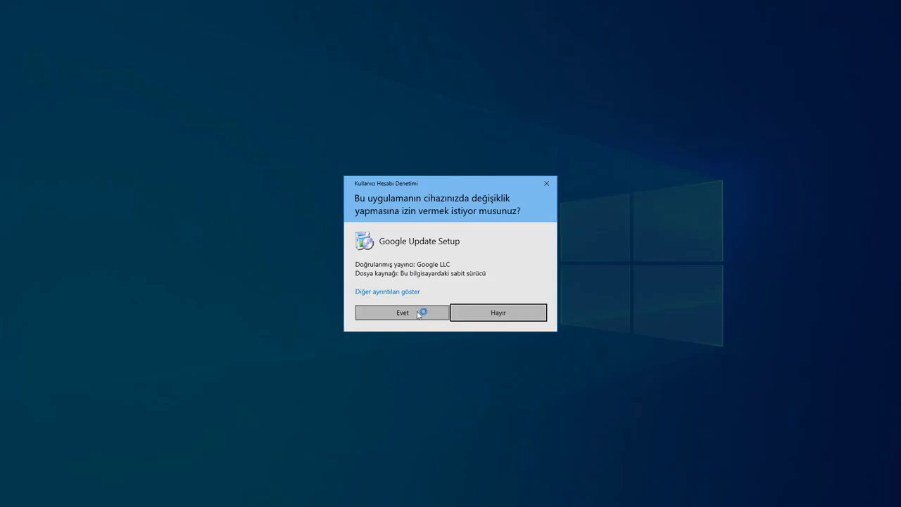
pyautogui.click(422, 312)
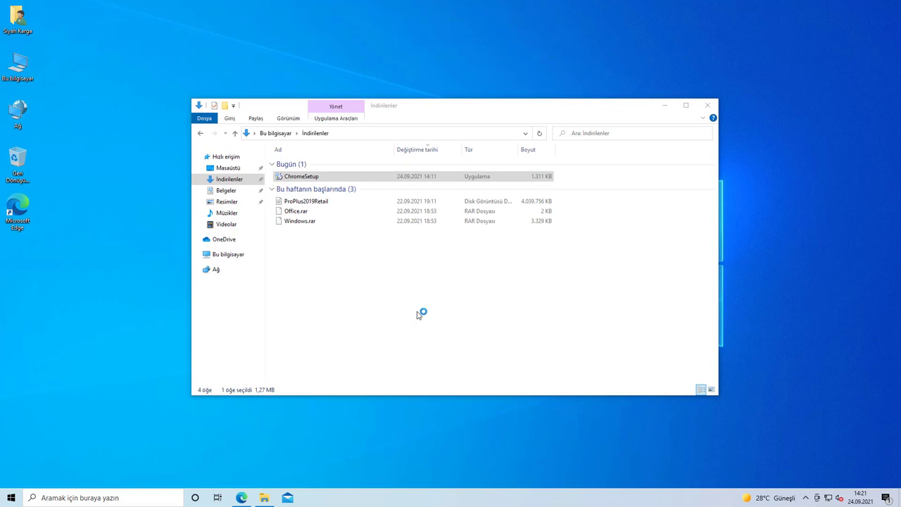
pyautogui.click(708, 105)
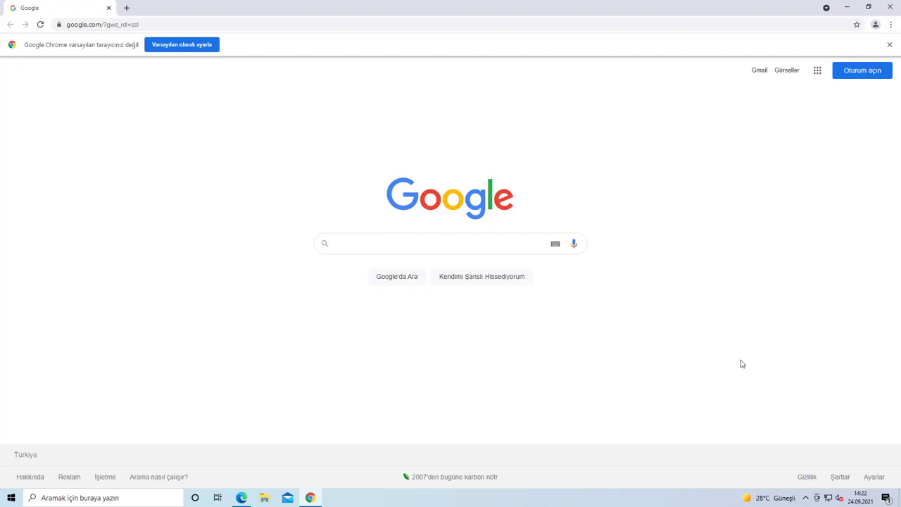
# Step: Close Chrome from the taskbar and relaunch it from the Google Chrome desktop shortcut
pyautogui.rightClick(315, 492)
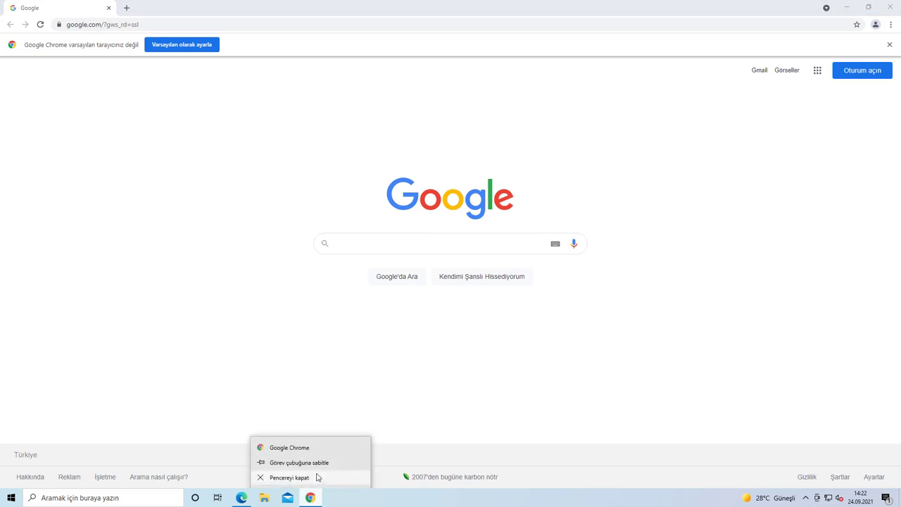
pyautogui.click(316, 477)
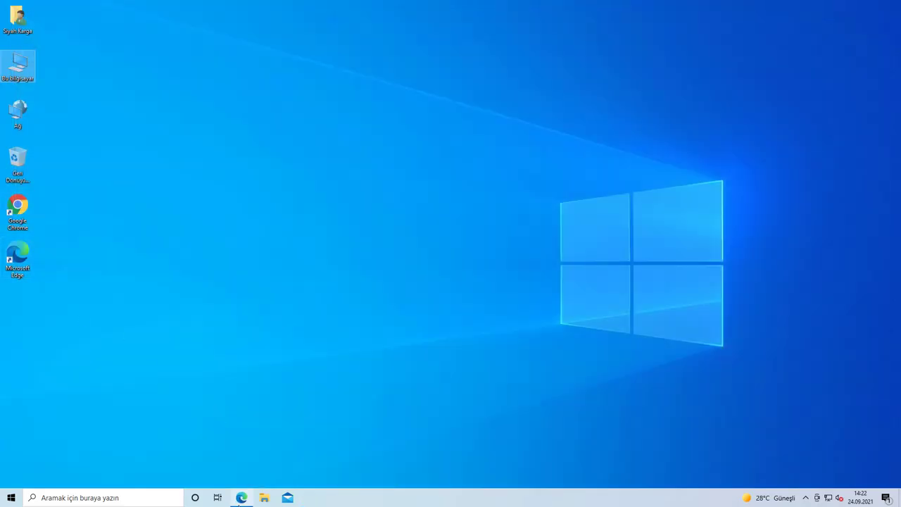
pyautogui.rightClick(241, 497)
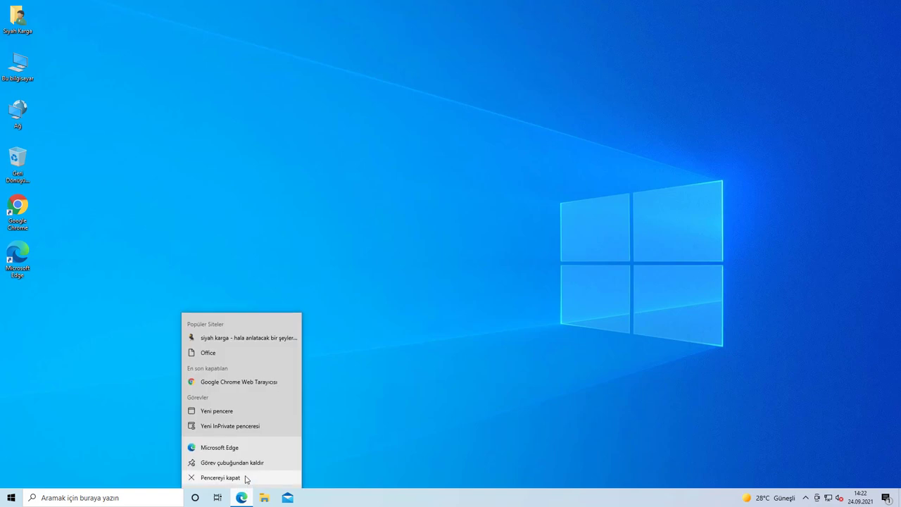
pyautogui.click(326, 455)
pyautogui.doubleClick(22, 206)
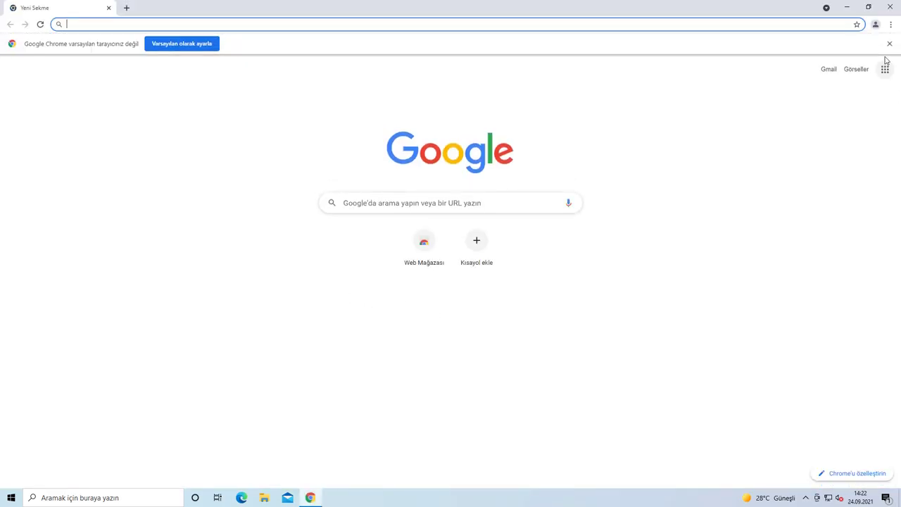
pyautogui.click(891, 25)
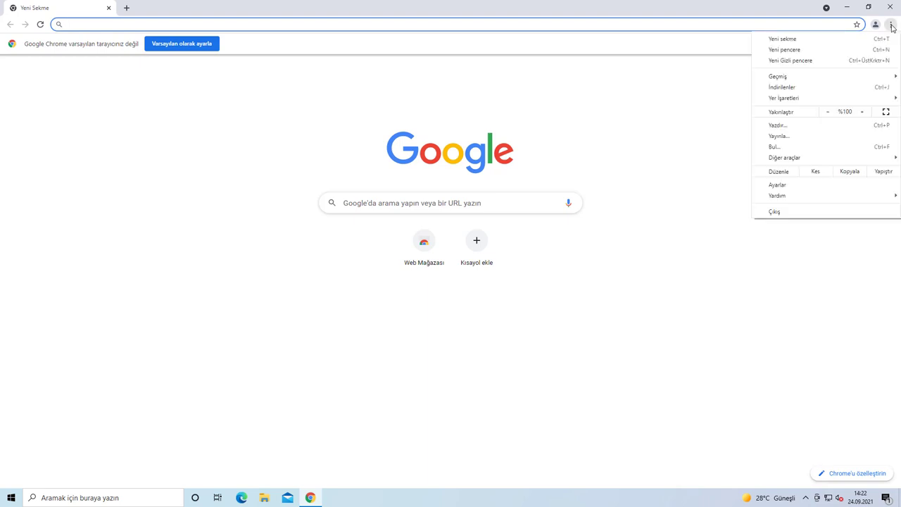
pyautogui.click(794, 187)
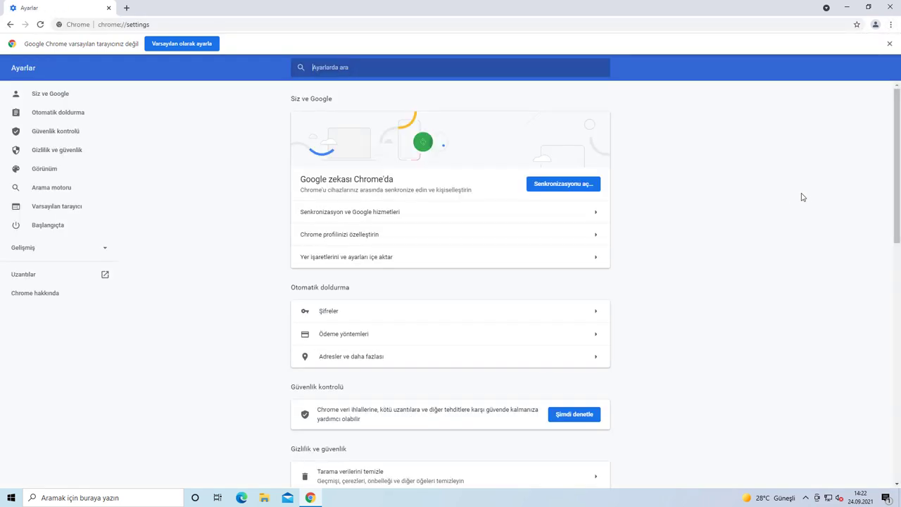
pyautogui.scroll(-10, 392, 312)
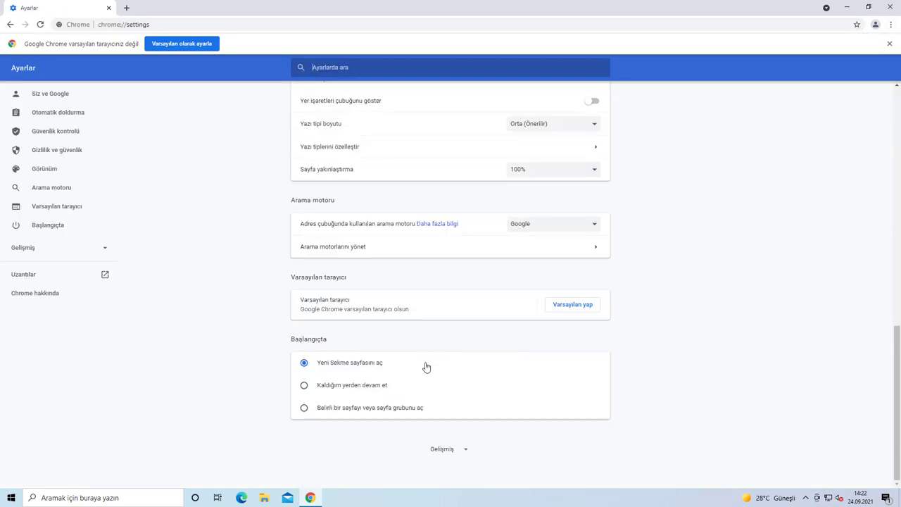
pyautogui.click(383, 408)
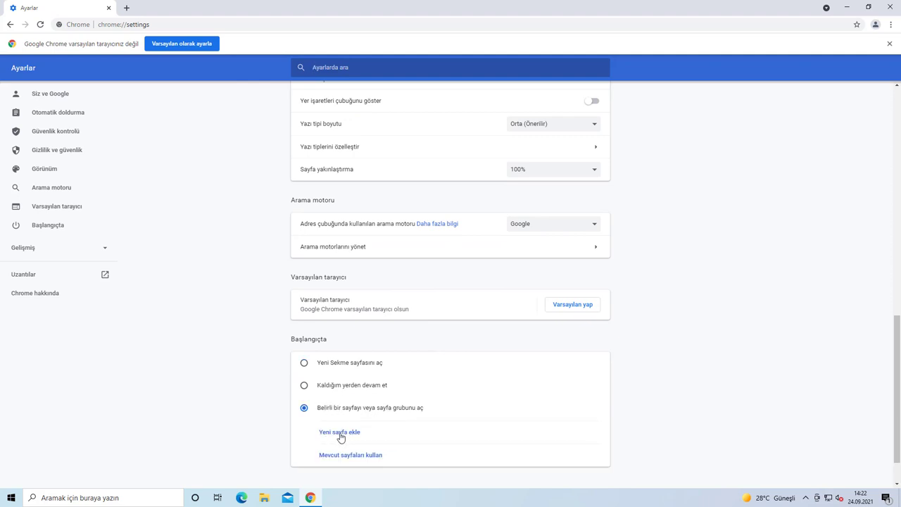
pyautogui.click(341, 434)
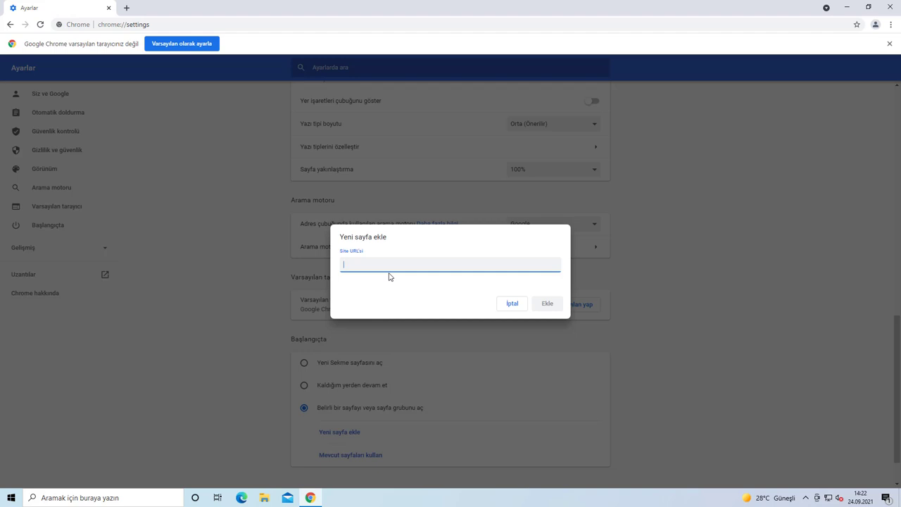
pyautogui.write('www.google.com')
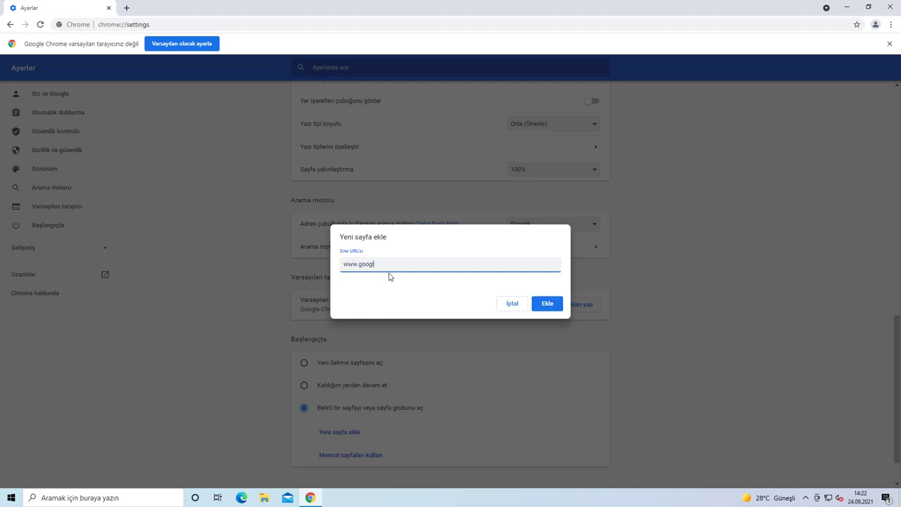
pyautogui.click(547, 304)
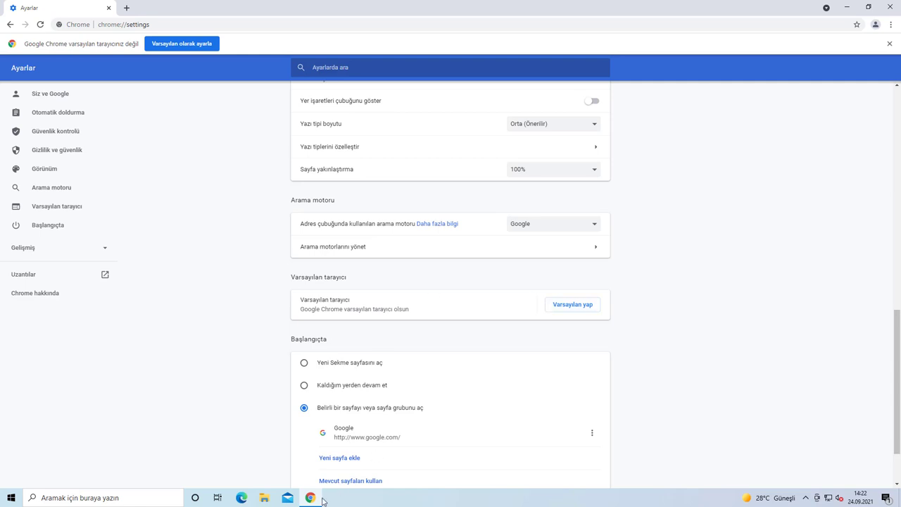
pyautogui.rightClick(310, 498)
pyautogui.click(285, 478)
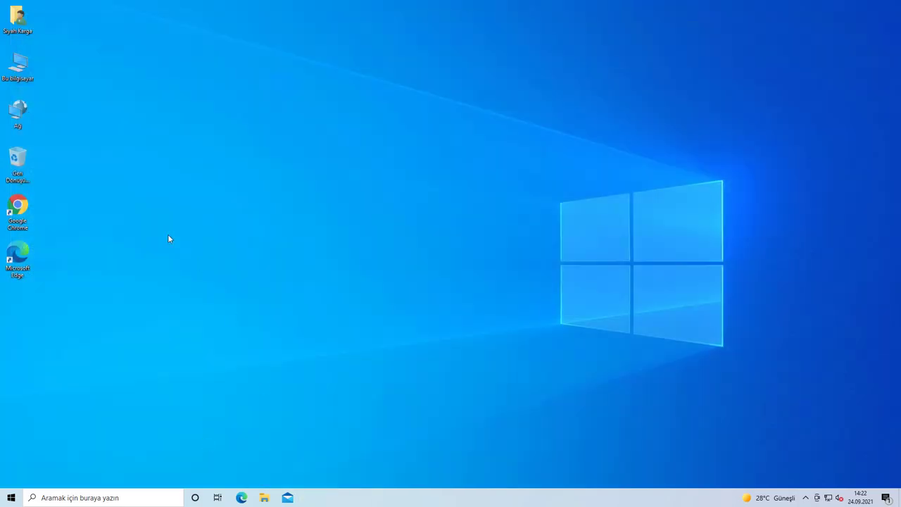
# Step: Relaunch Chrome, load the pasted siyahkarga.com post-format article and scroll to WinRAR
pyautogui.doubleClick(19, 208)
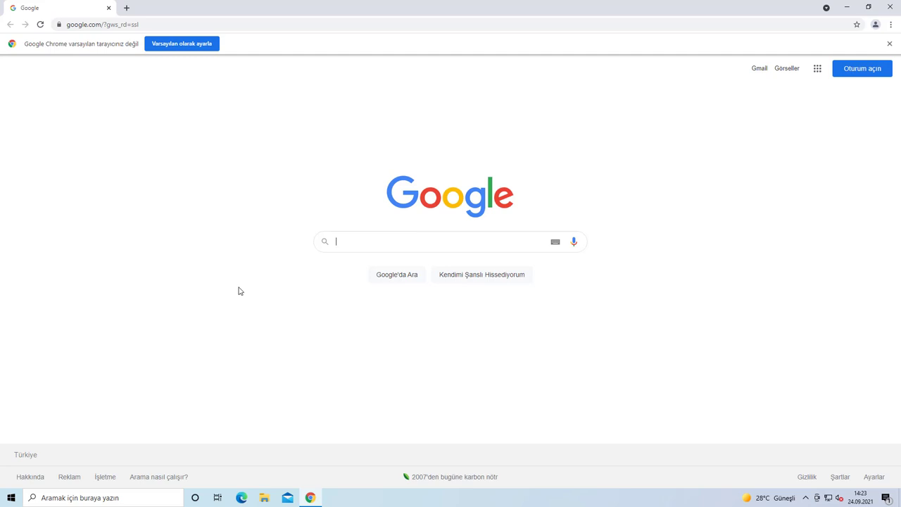
pyautogui.click(156, 25)
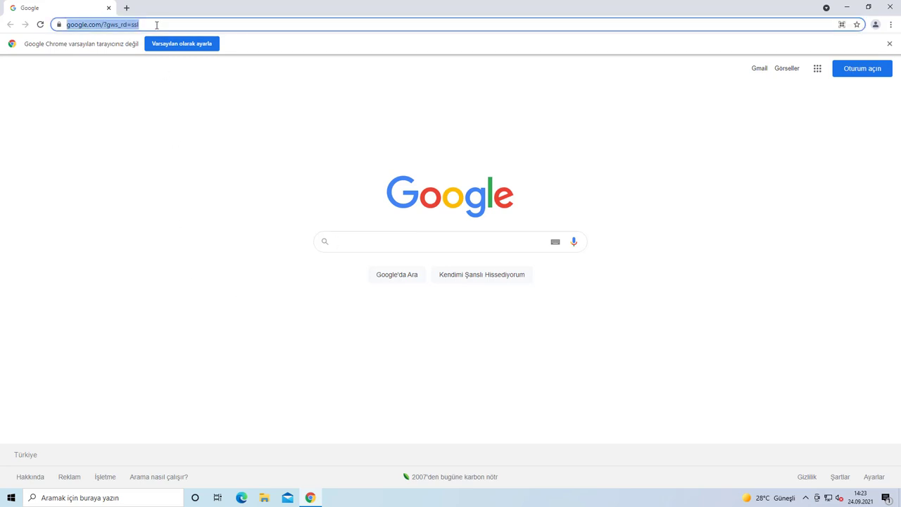
pyautogui.write('https://www.siyahkarga.com/format-sonrasi-yapilmasi-gerekenler-windows-10/')
pyautogui.press('Return')
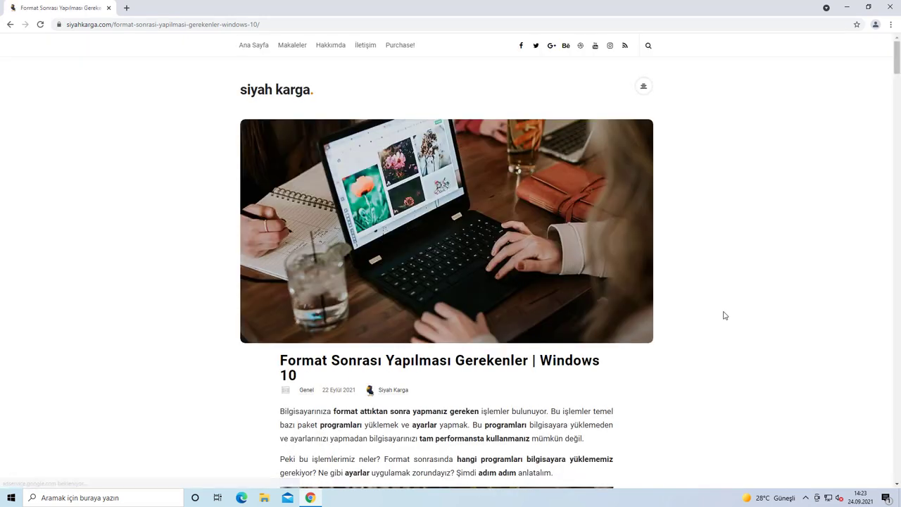
pyautogui.scroll(-10, 727, 321)
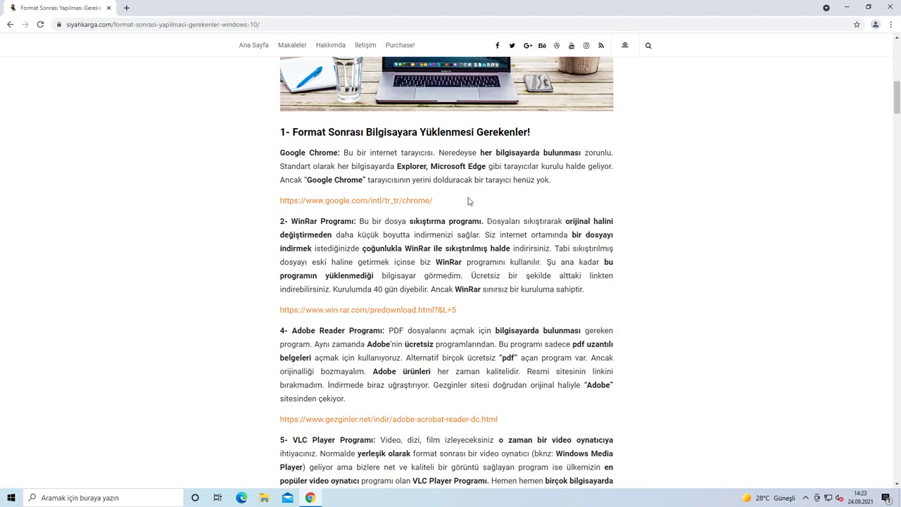
pyautogui.scroll(-2, 404, 258)
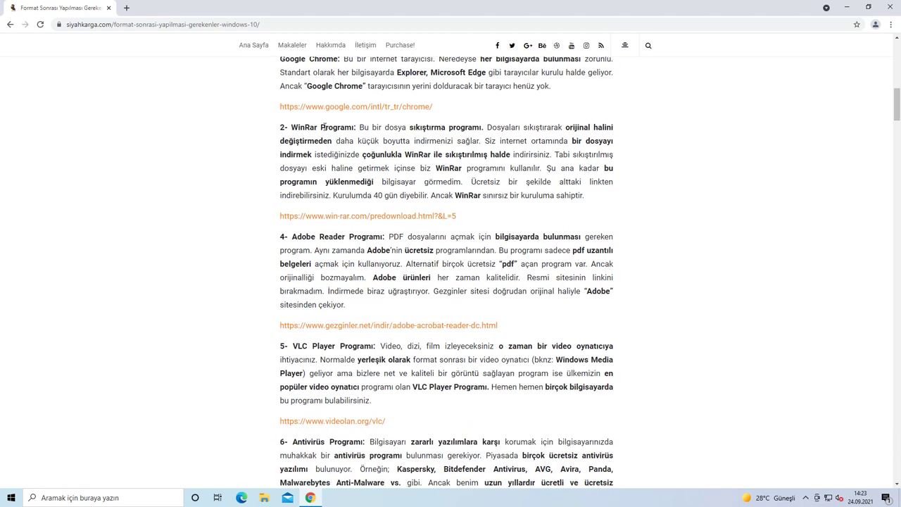
# Step: Follow the win-rar.com link and download winrar-x64-602tr.exe
pyautogui.click(334, 220)
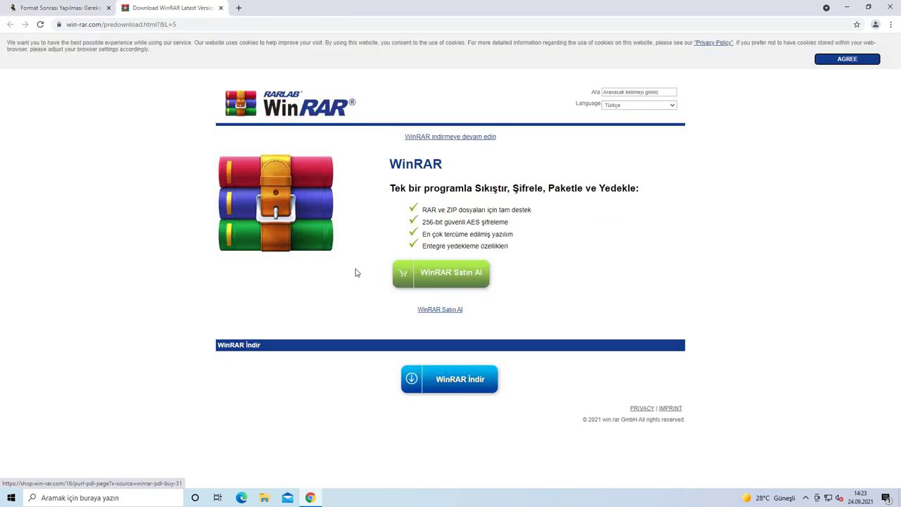
pyautogui.click(442, 379)
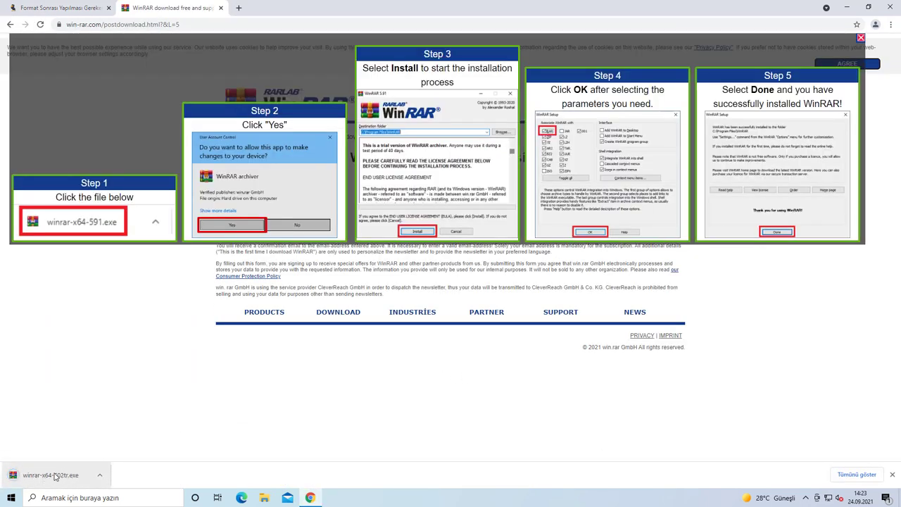
pyautogui.click(264, 498)
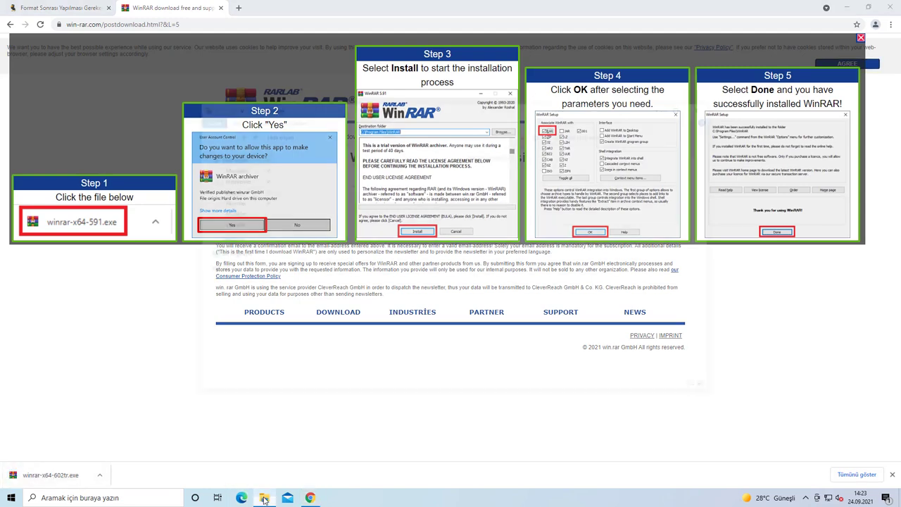
# Step: Install WinRAR 6.02 from winrar-x64-602tr with default options, then close both Explorer windows
pyautogui.click(231, 181)
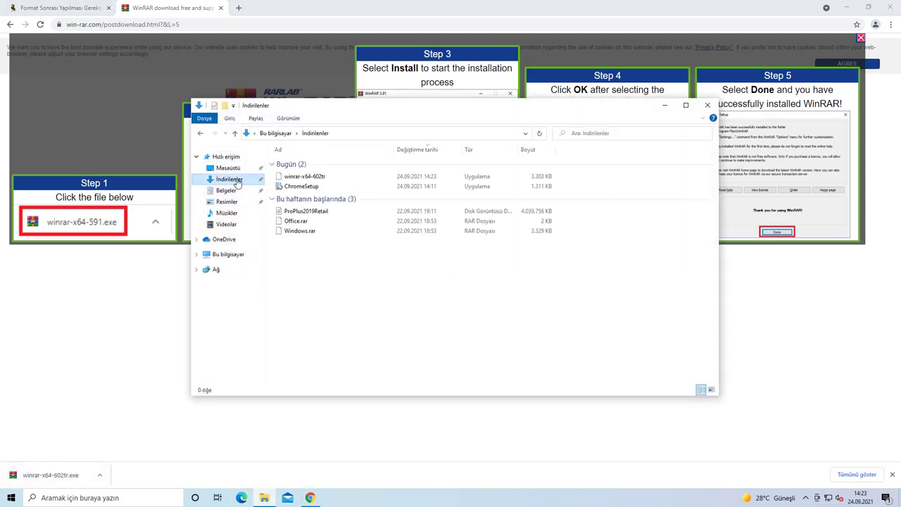
pyautogui.click(295, 176)
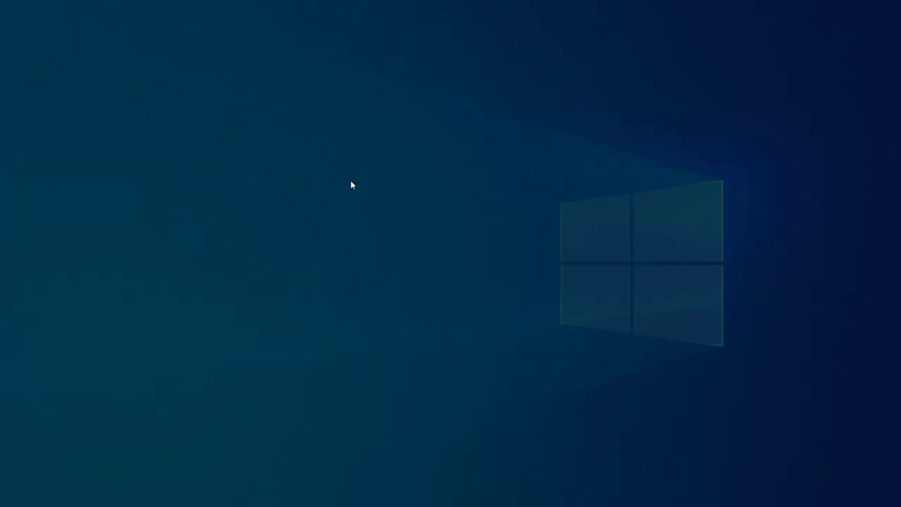
pyautogui.click(427, 317)
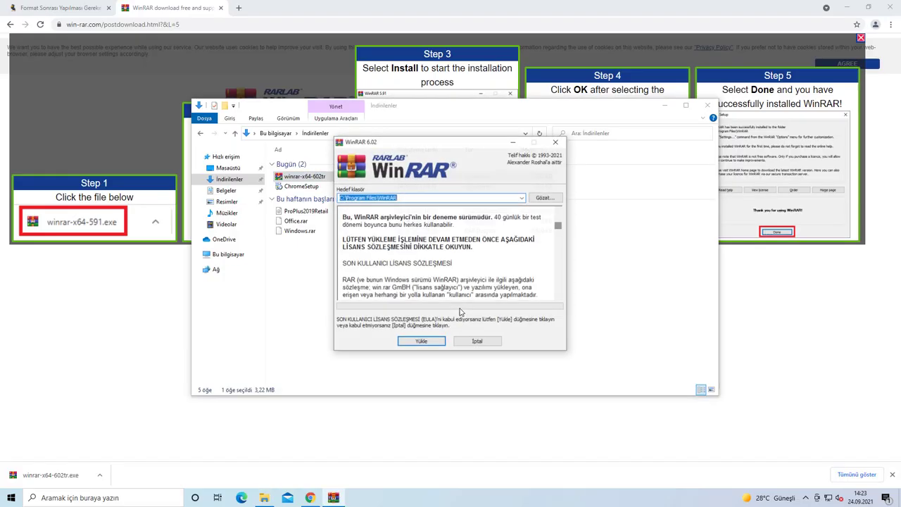
pyautogui.click(421, 341)
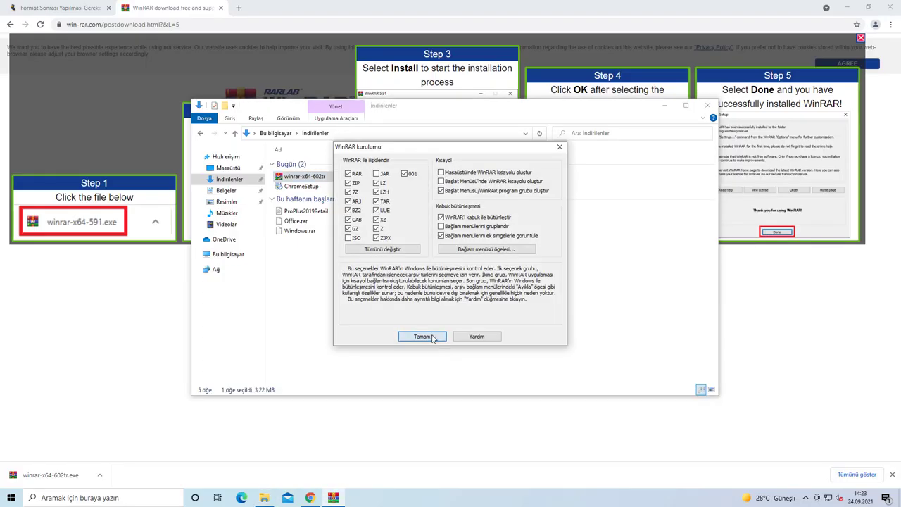
pyautogui.click(433, 339)
pyautogui.click(444, 339)
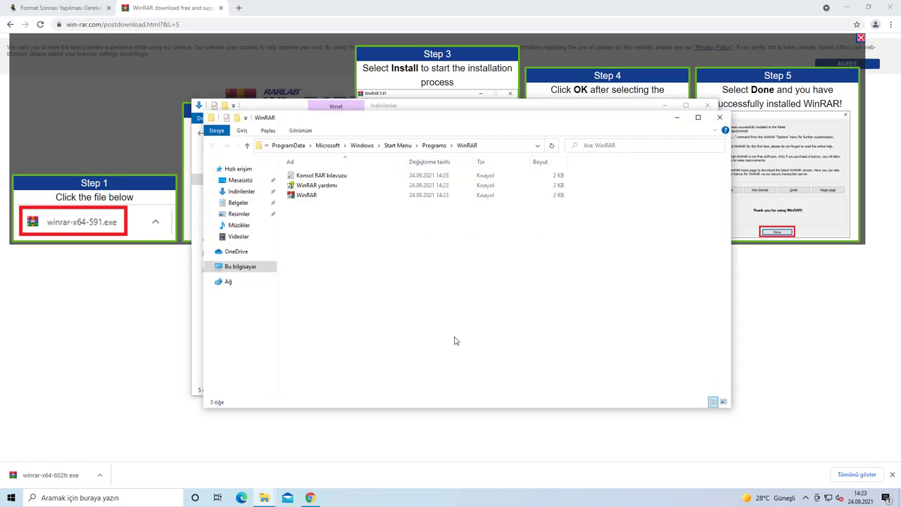
pyautogui.click(719, 116)
pyautogui.click(707, 106)
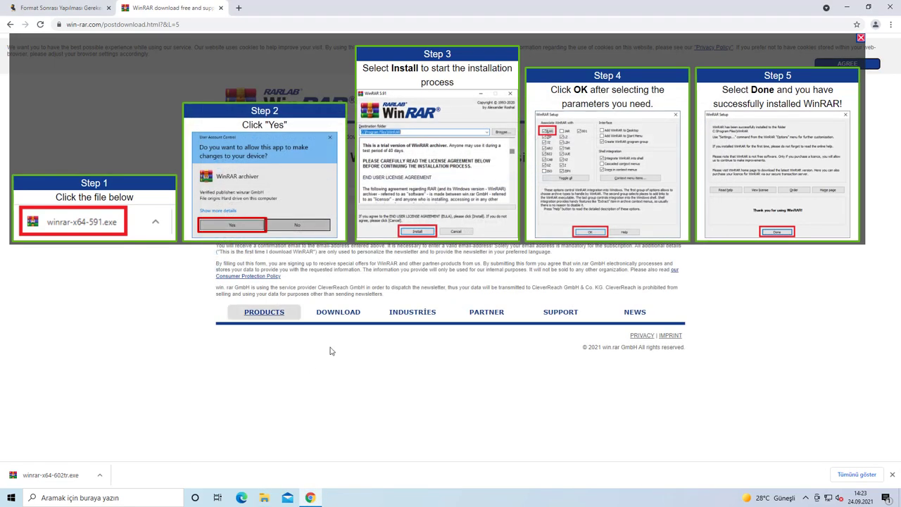
# Step: Back in the article, download Adobe Acrobat Reader DC 2020 from gezginler.net
pyautogui.click(66, 7)
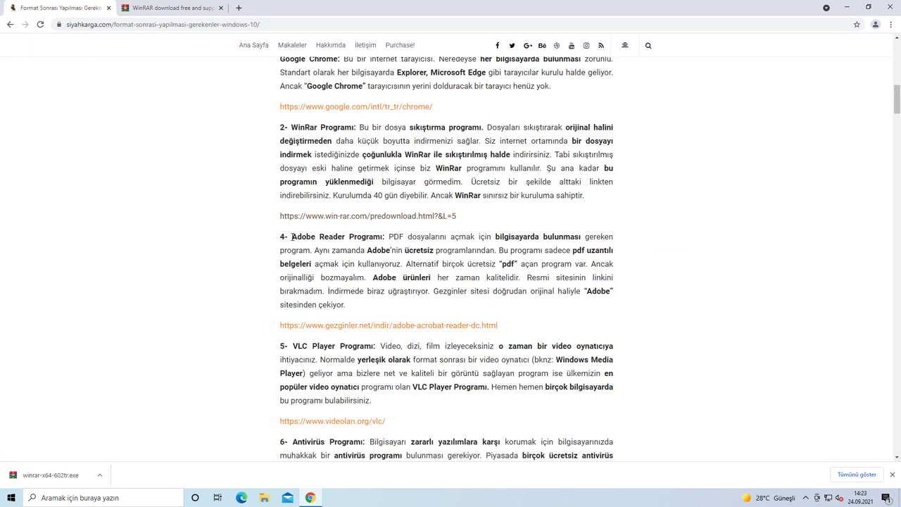
pyautogui.moveTo(292, 237); pyautogui.dragTo(402, 234)
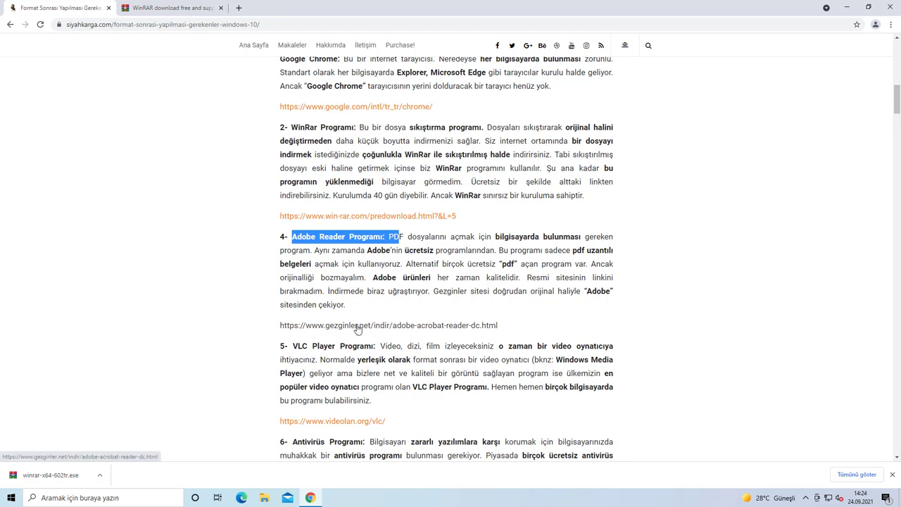
pyautogui.click(358, 326)
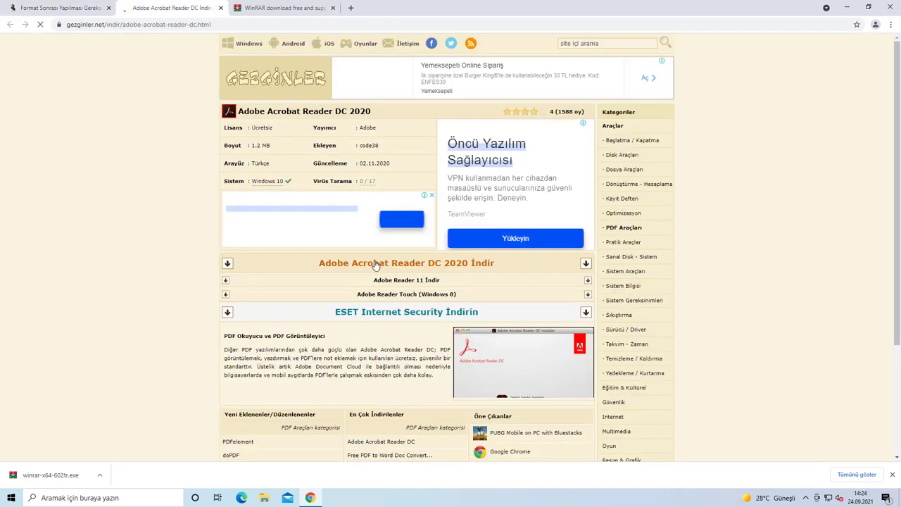
pyautogui.click(387, 265)
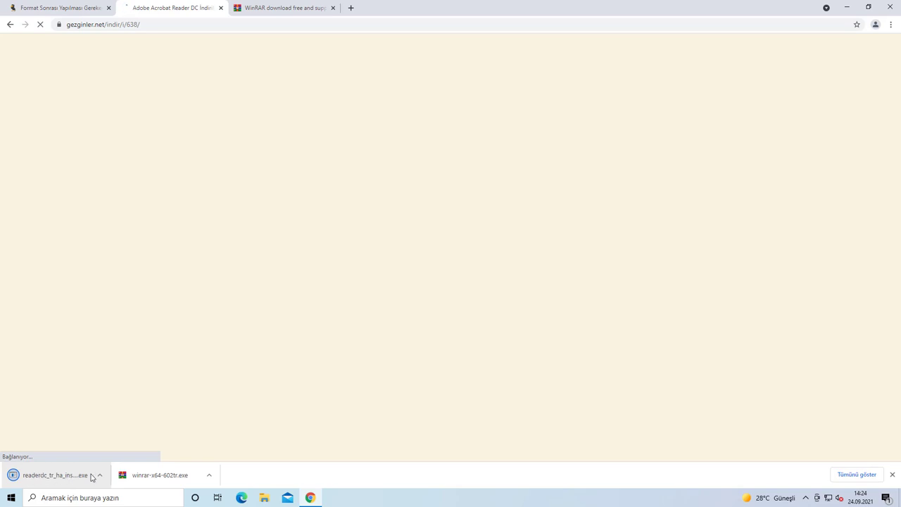
# Step: Run readerdc_tr_ha_install from Downloads, approve it and finish the Reader installation
pyautogui.click(271, 498)
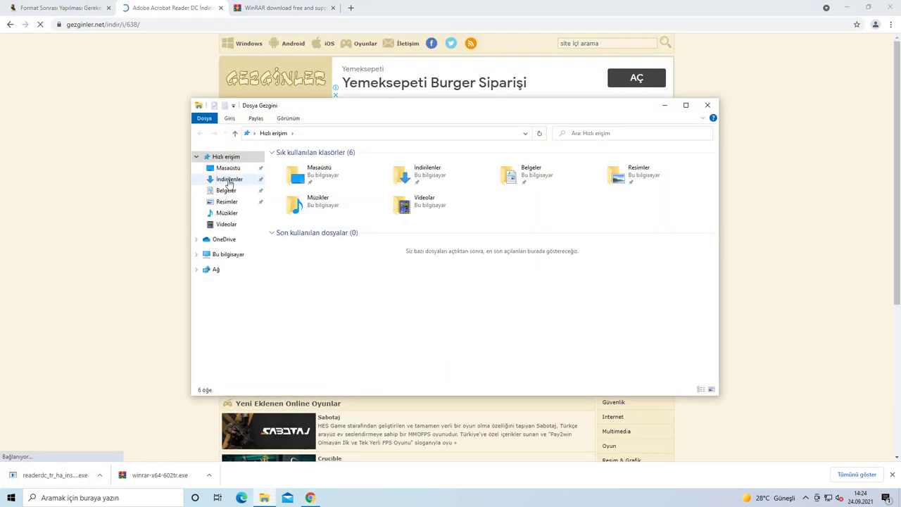
pyautogui.click(227, 179)
pyautogui.click(313, 178)
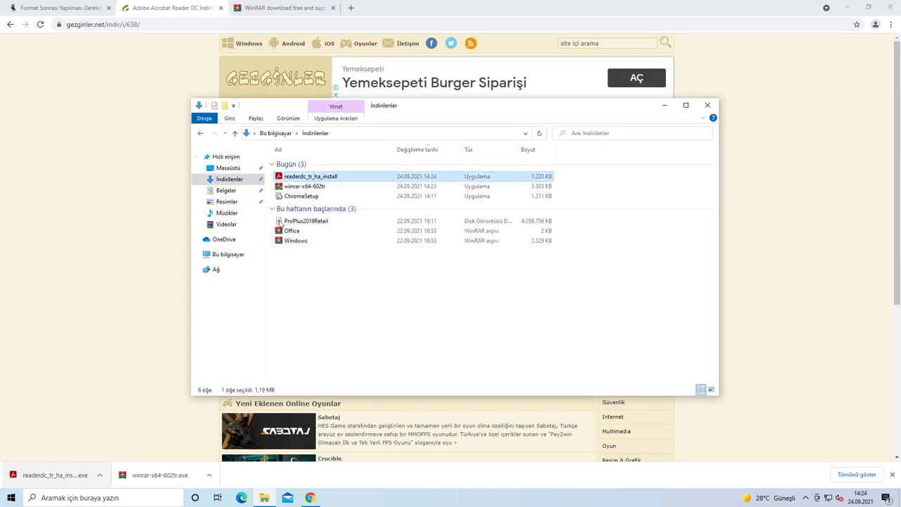
pyautogui.doubleClick(307, 180)
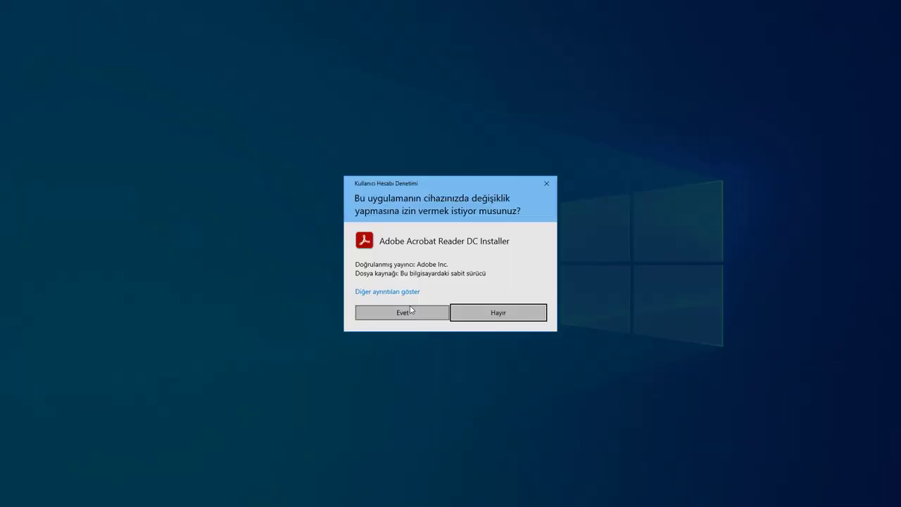
pyautogui.click(410, 314)
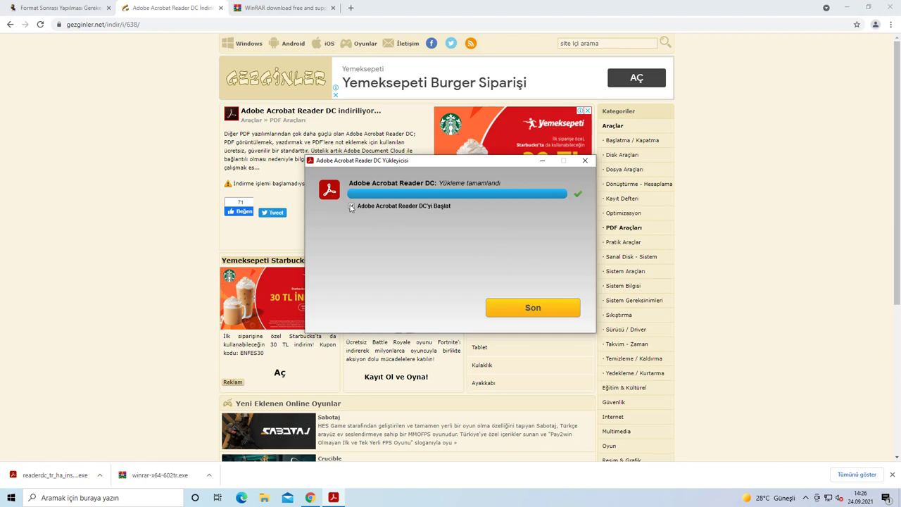
pyautogui.click(529, 315)
pyautogui.press('super+d')
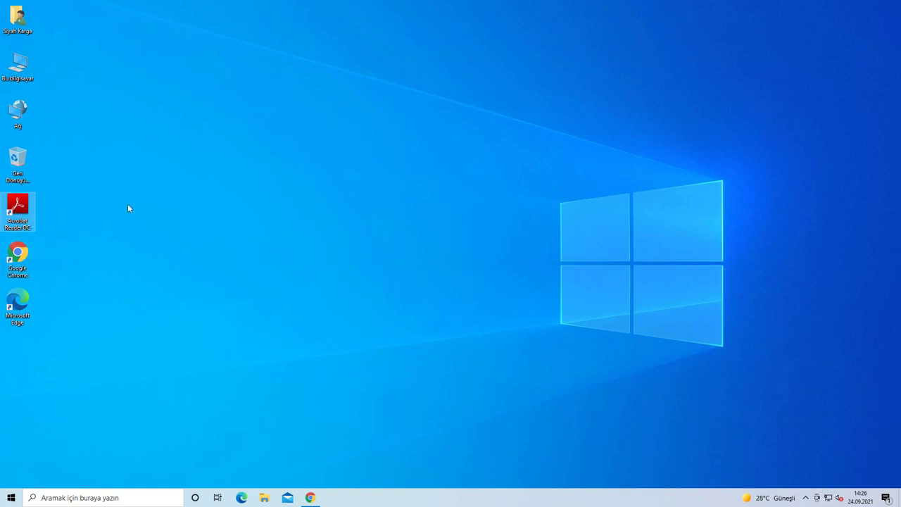
pyautogui.click(311, 498)
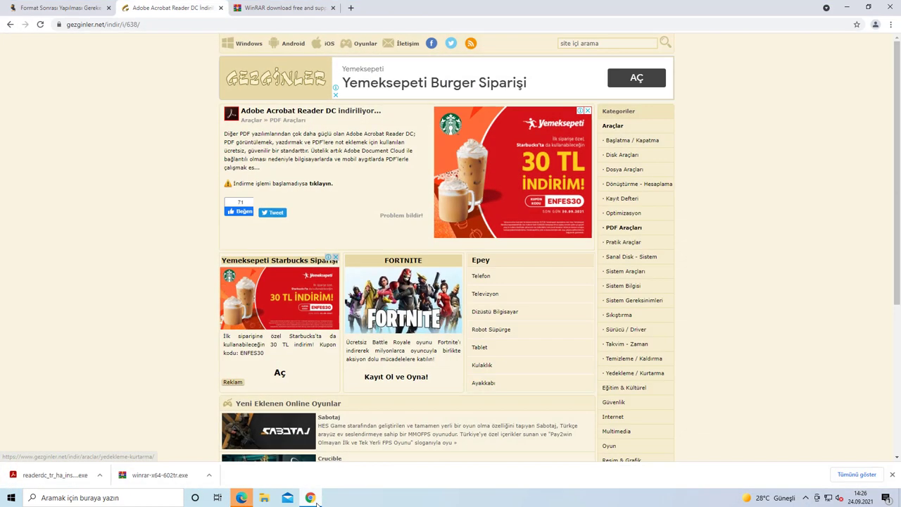
# Step: From the setup-guide article, download the VLC 3.0.16 64-bit Windows installer
pyautogui.click(65, 8)
pyautogui.scroll(-3, 360, 324)
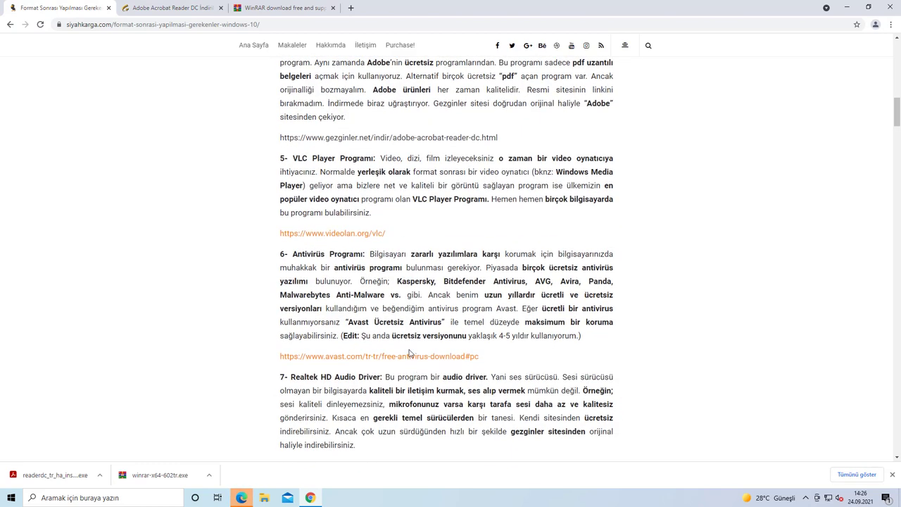
pyautogui.click(328, 236)
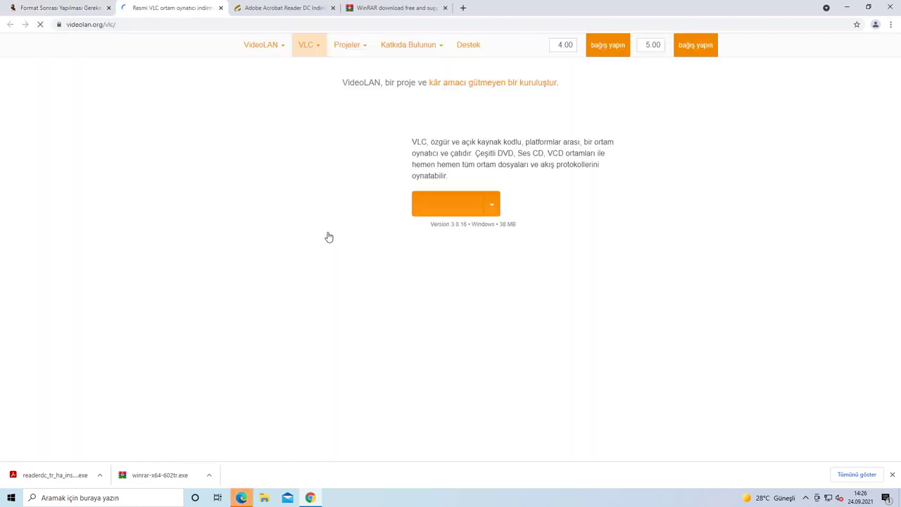
pyautogui.click(446, 206)
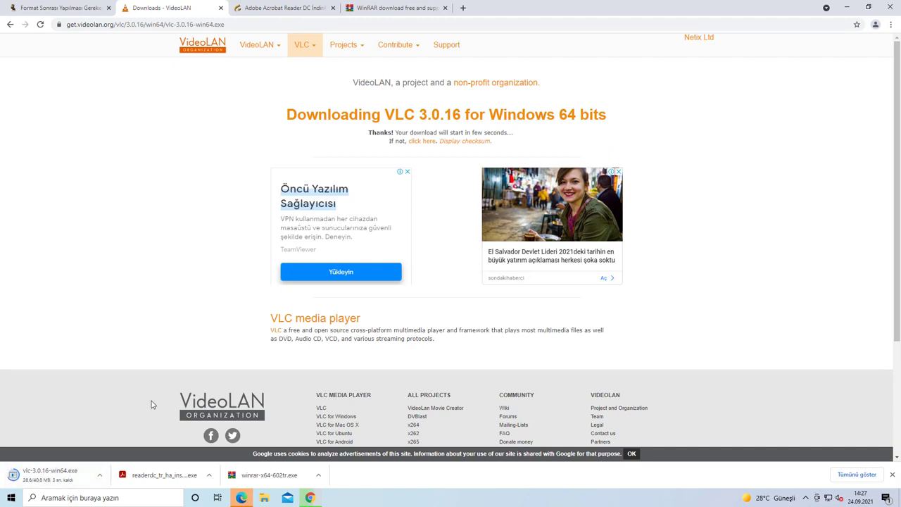
# Step: Install VLC with default components and folder, without launching it, then return to the article
pyautogui.click(44, 479)
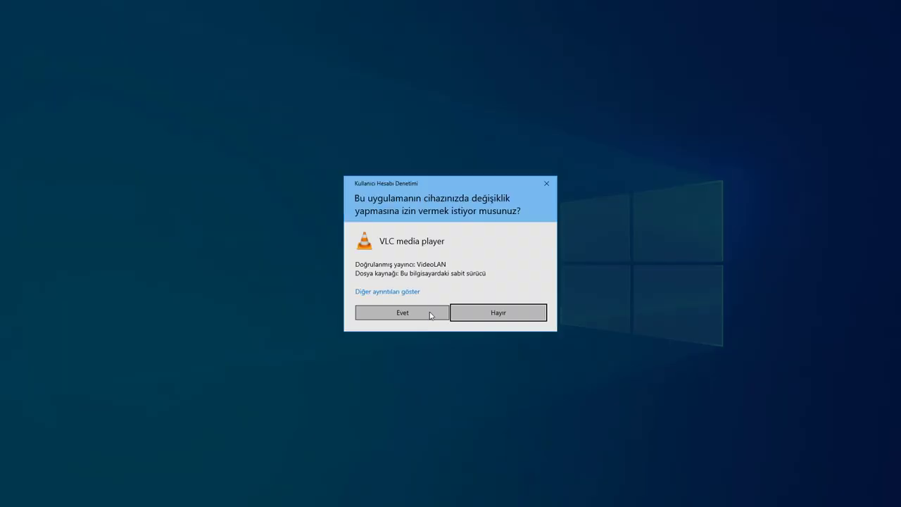
pyautogui.click(431, 312)
pyautogui.click(455, 272)
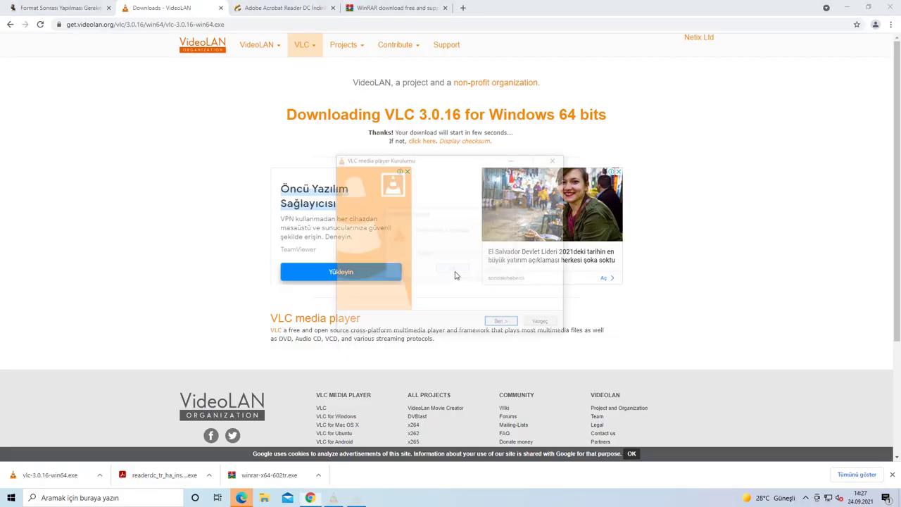
pyautogui.click(496, 323)
pyautogui.click(500, 323)
pyautogui.click(505, 324)
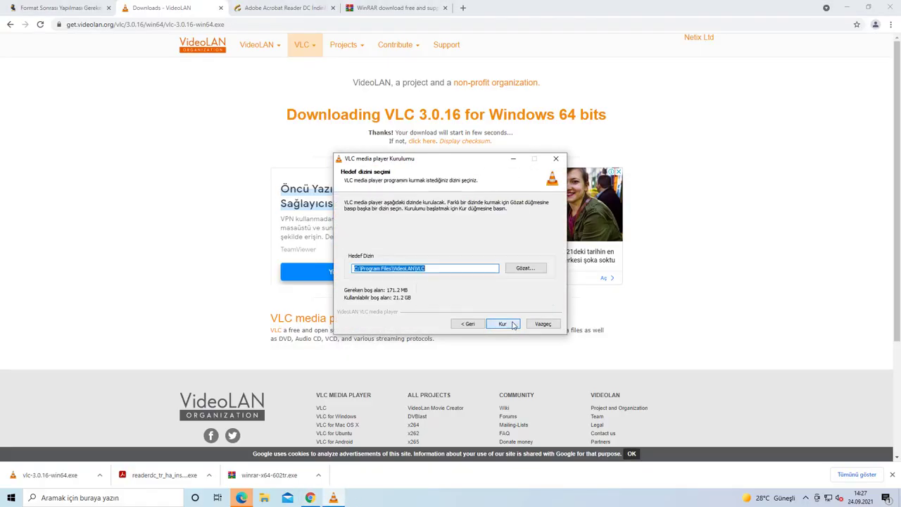
pyautogui.click(503, 324)
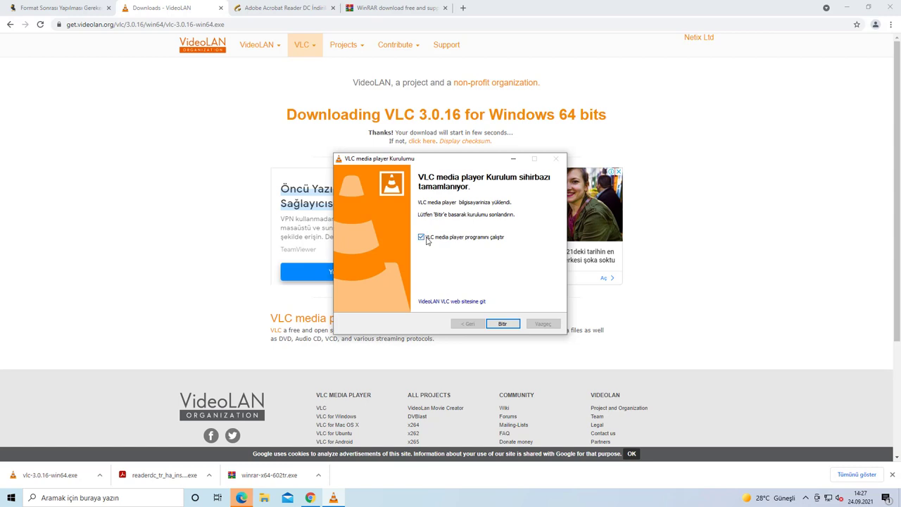
pyautogui.click(426, 240)
pyautogui.click(501, 324)
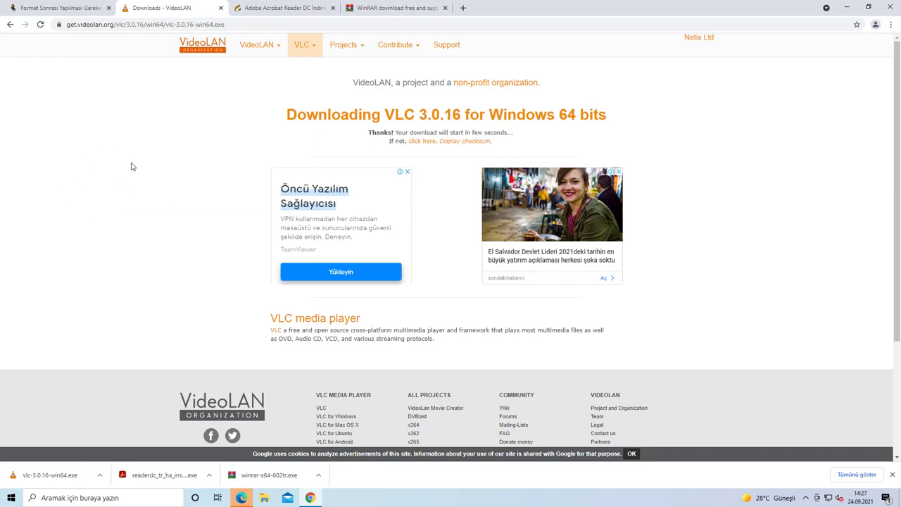
pyautogui.click(70, 12)
pyautogui.scroll(-1, 311, 204)
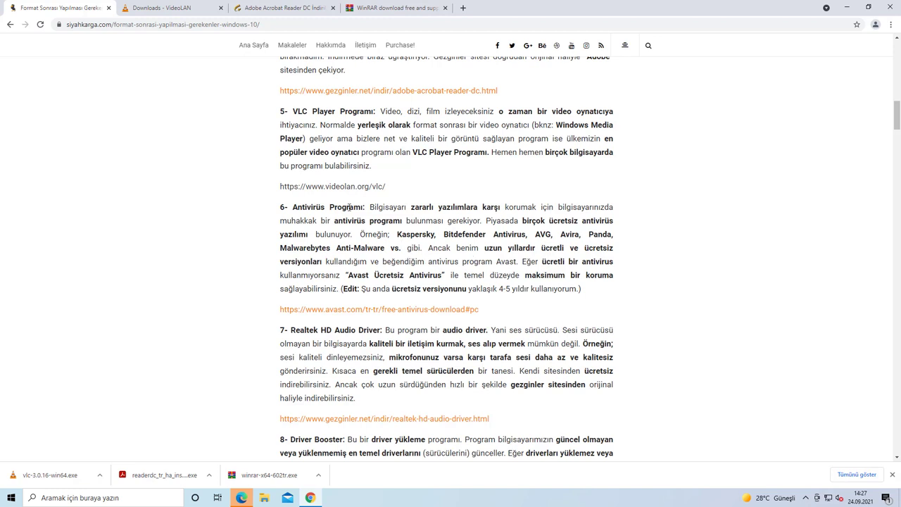
# Step: Download the Avast Free Antivirus installer from avast.com, accepting the cookie notice
pyautogui.scroll(-1, 462, 272)
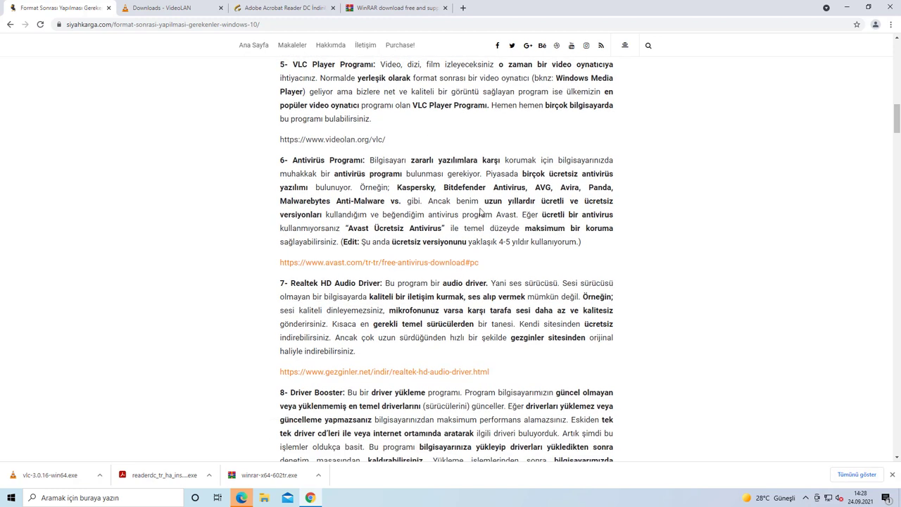
pyautogui.click(345, 264)
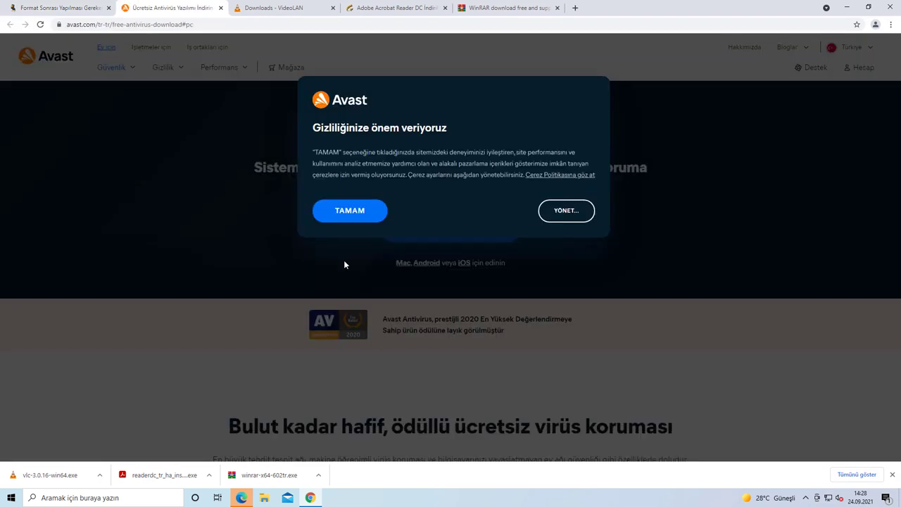
pyautogui.click(357, 212)
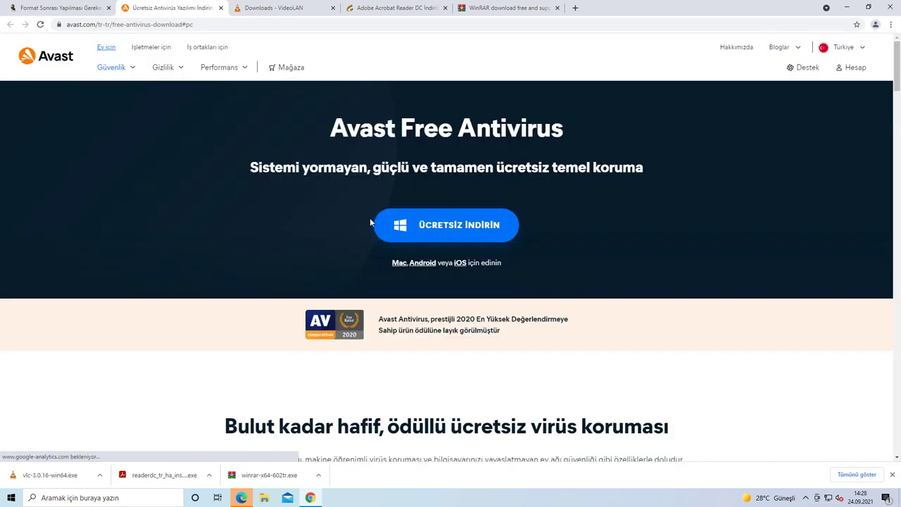
pyautogui.click(461, 229)
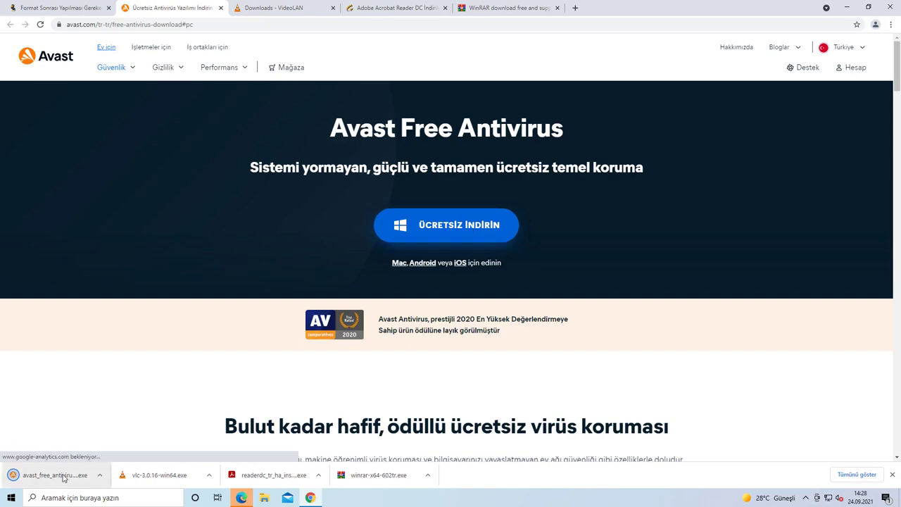
# Step: Install Avast Free Antivirus without Avast Secure Browser and stay on the free version
pyautogui.click(65, 476)
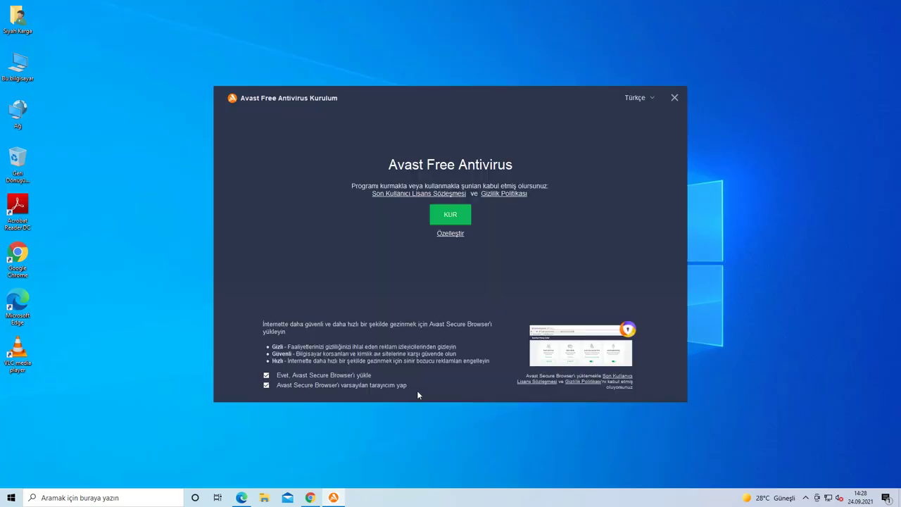
pyautogui.click(267, 375)
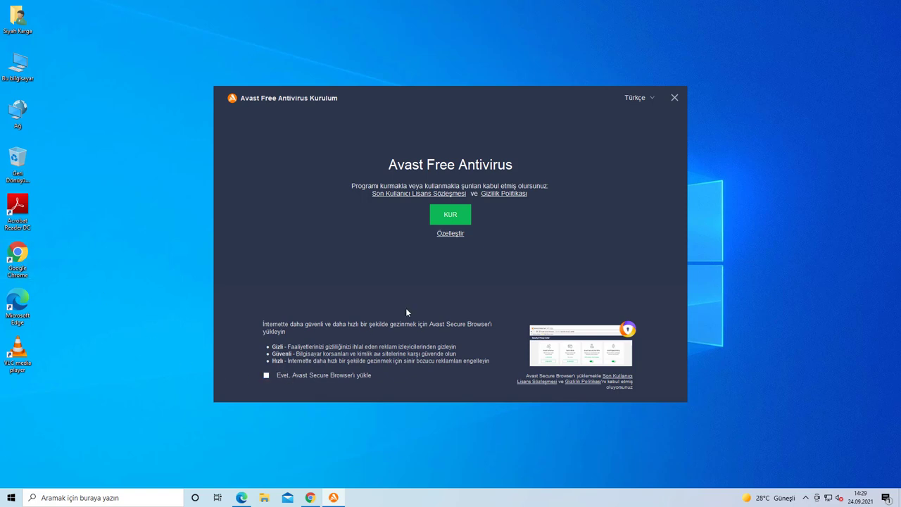
pyautogui.click(452, 216)
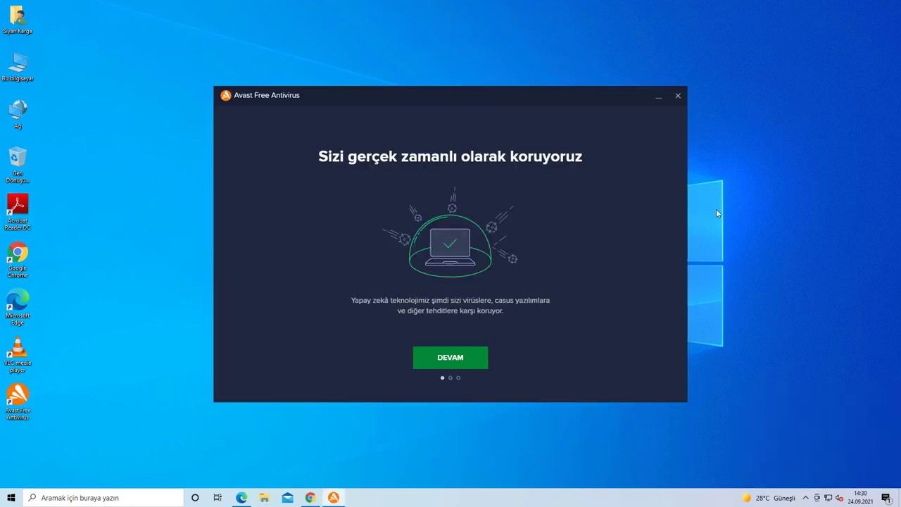
pyautogui.click(454, 363)
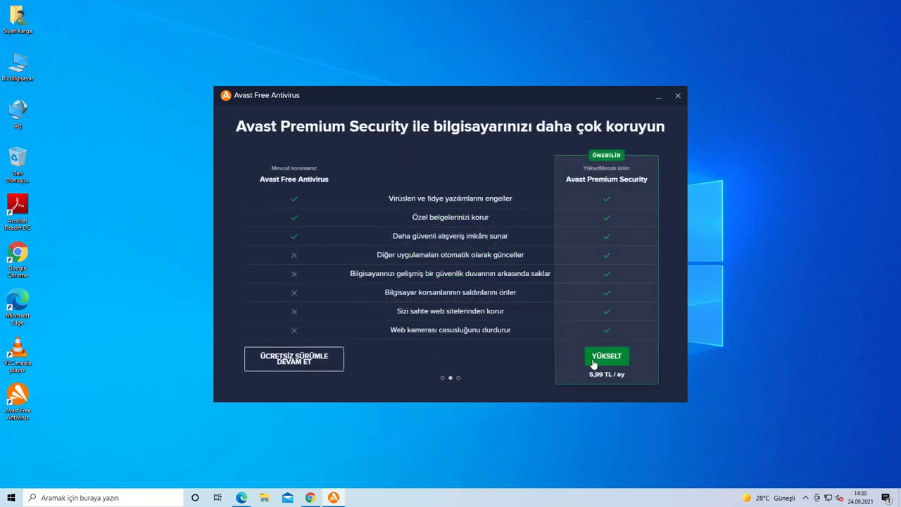
pyautogui.click(306, 362)
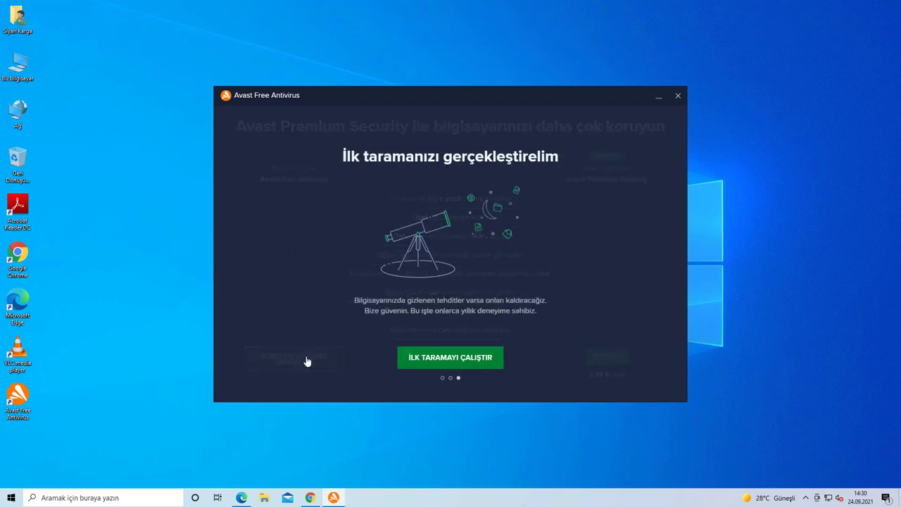
# Step: Stop the first smart scan, close Avast, and bring Chrome back
pyautogui.click(438, 359)
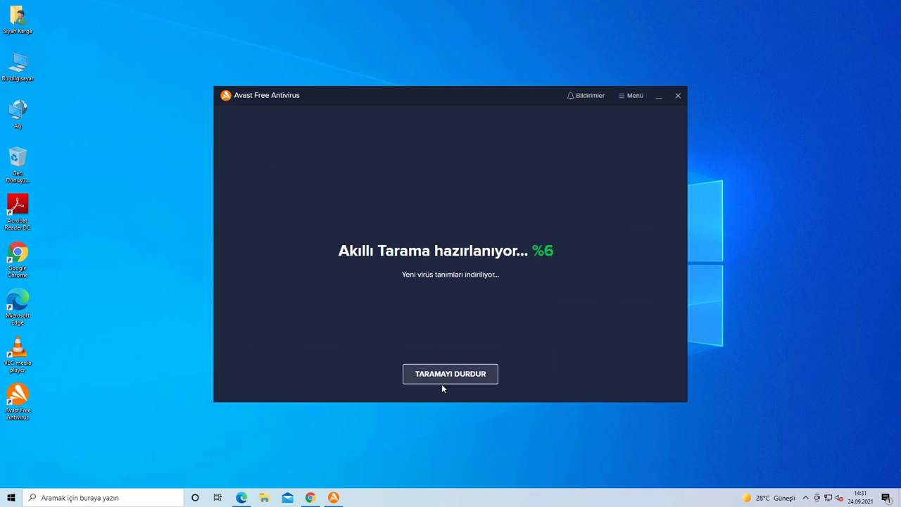
pyautogui.click(455, 378)
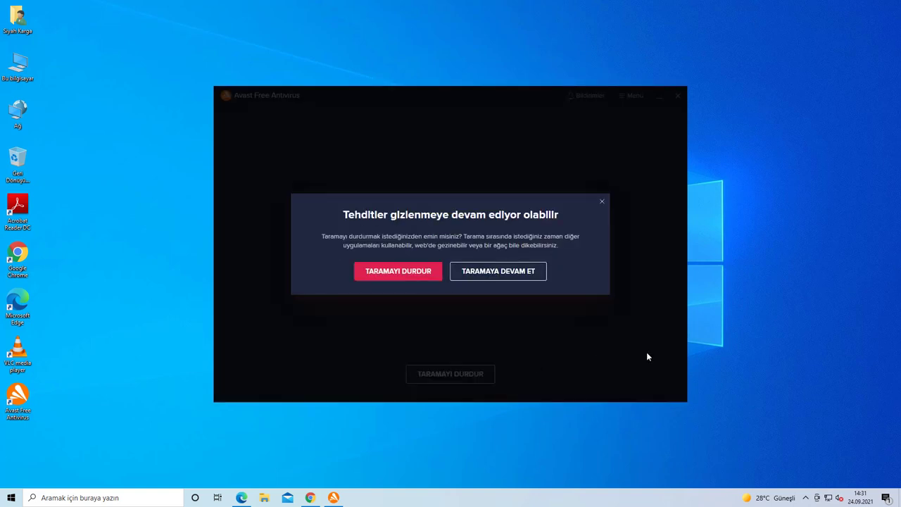
pyautogui.click(410, 277)
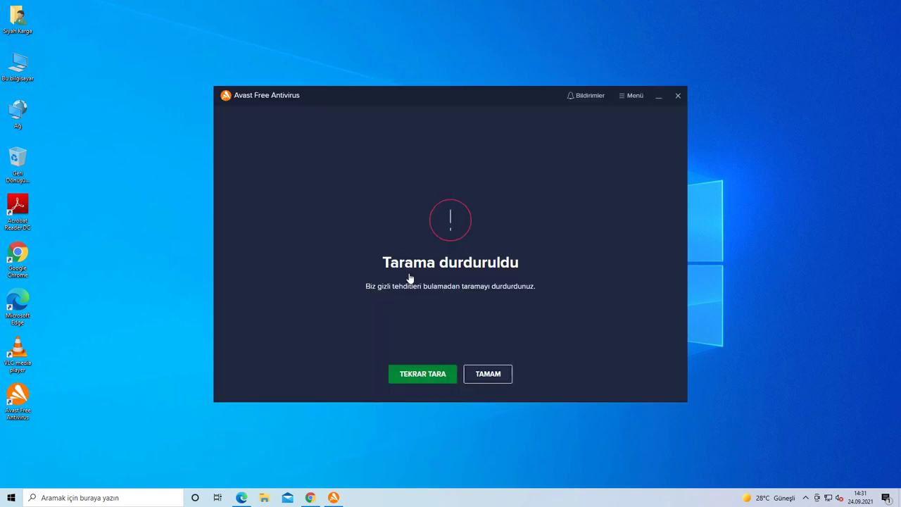
pyautogui.click(494, 376)
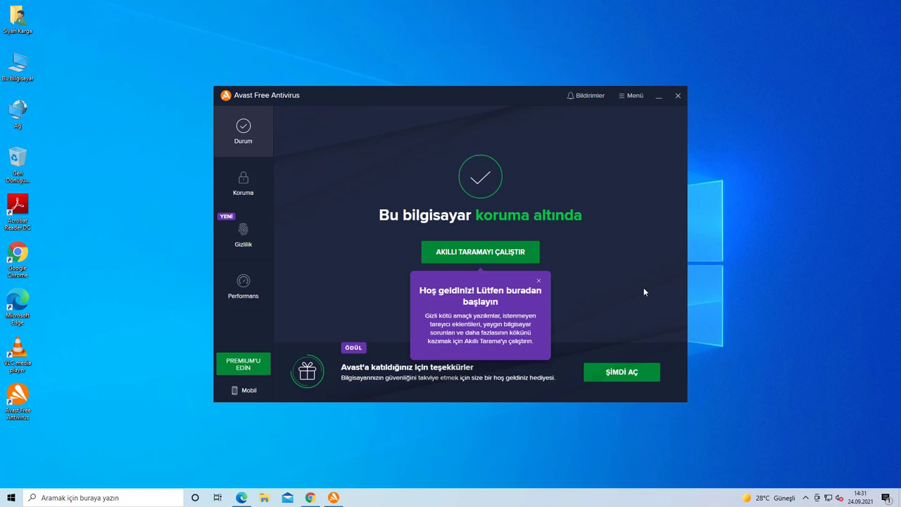
pyautogui.click(680, 94)
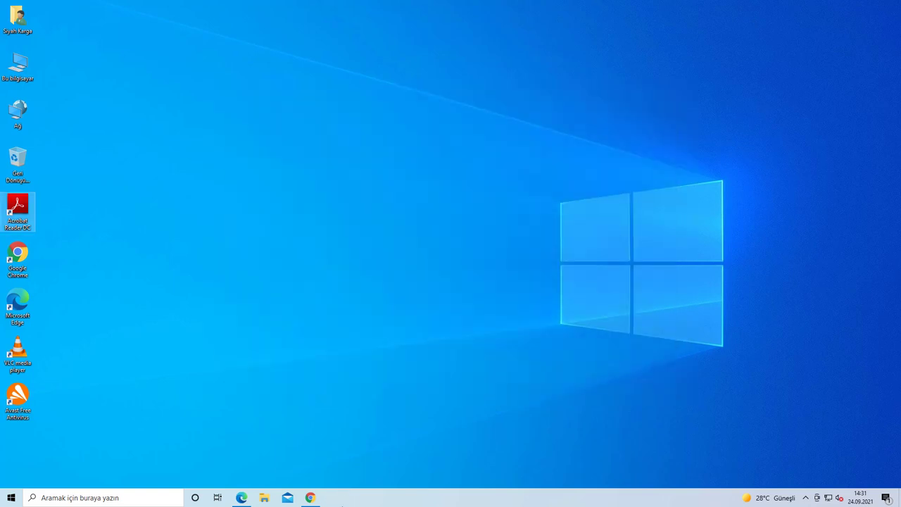
pyautogui.click(310, 498)
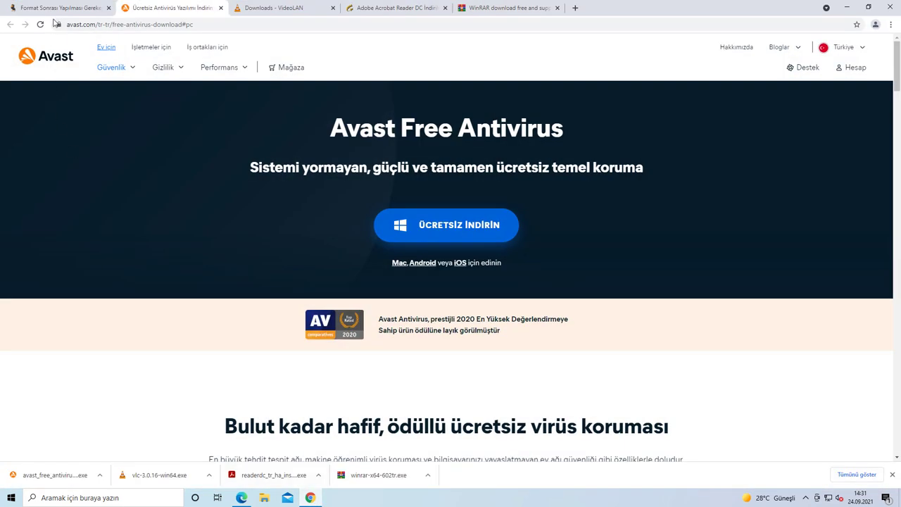
# Step: Open gezginler's Realtek HD Audio Driver 6.0.1.8627 page and request the 64-bit download
pyautogui.click(57, 8)
pyautogui.moveTo(291, 283); pyautogui.dragTo(383, 280)
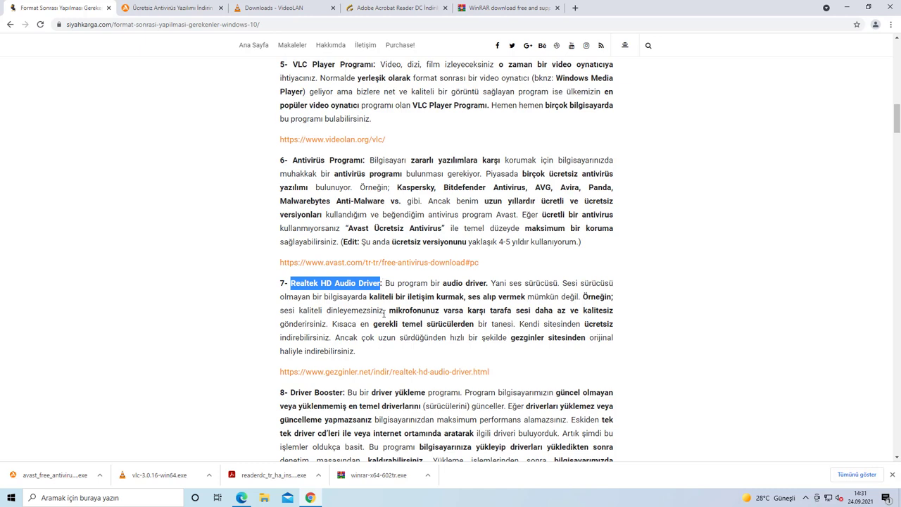
pyautogui.click(384, 314)
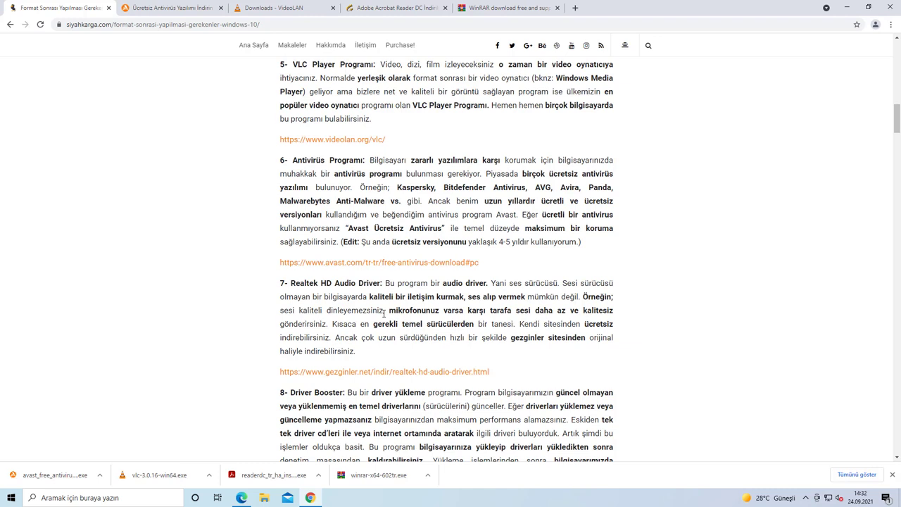
pyautogui.click(336, 373)
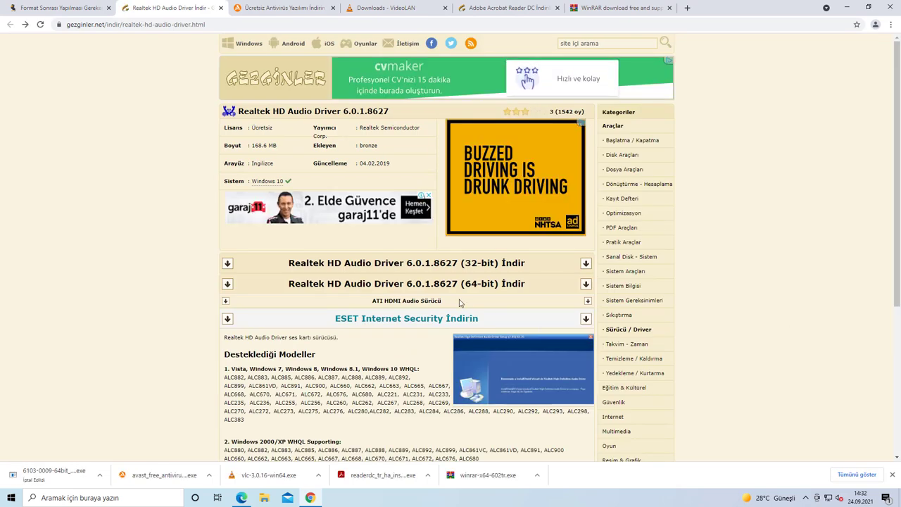
pyautogui.click(443, 284)
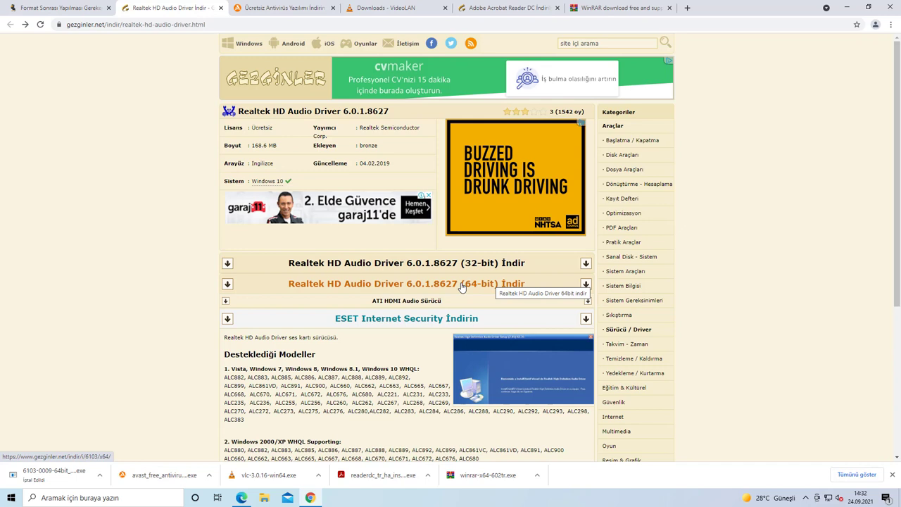
pyautogui.rightClick(11, 500)
# Step: Check that the About page lists a 64-bit system type, then close Settings
pyautogui.click(42, 408)
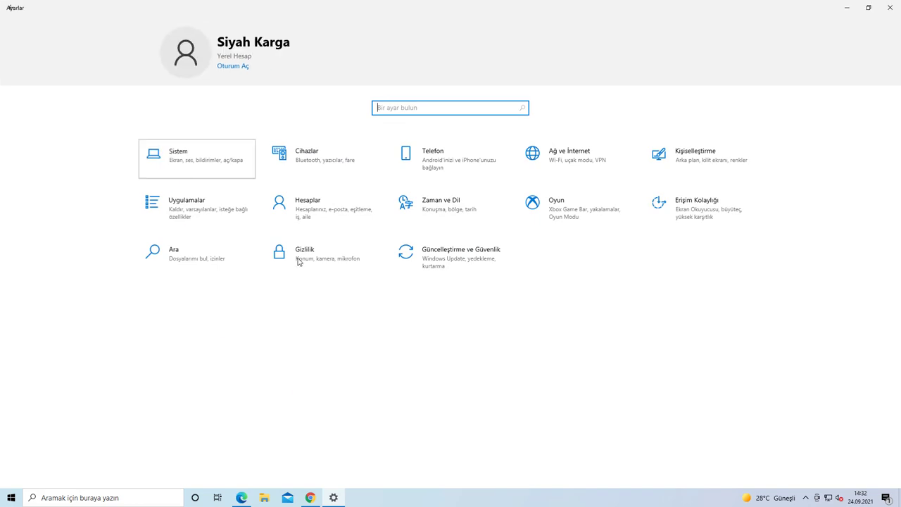
pyautogui.press('Return')
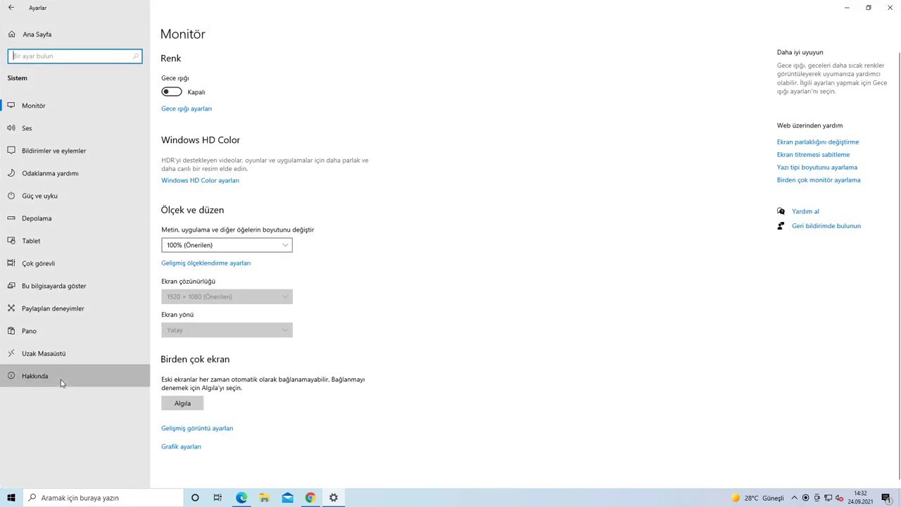
pyautogui.click(61, 381)
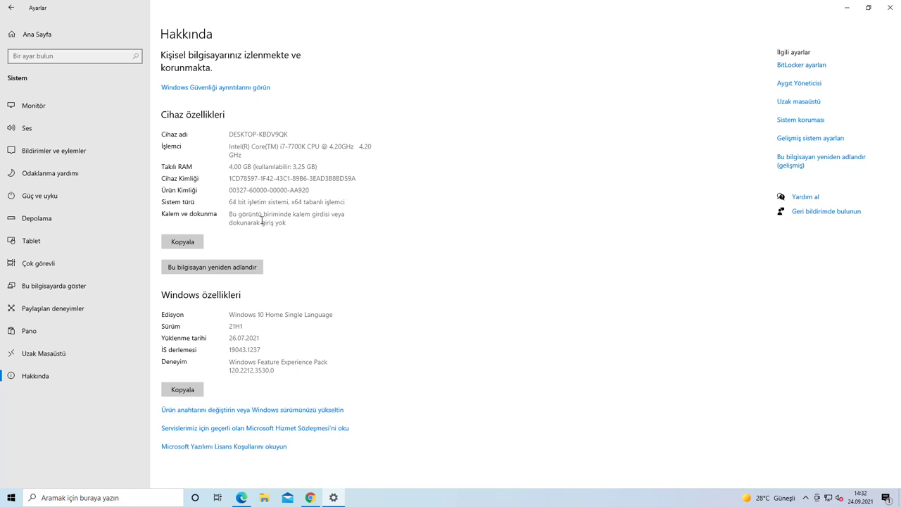
pyautogui.moveTo(229, 201); pyautogui.dragTo(287, 202)
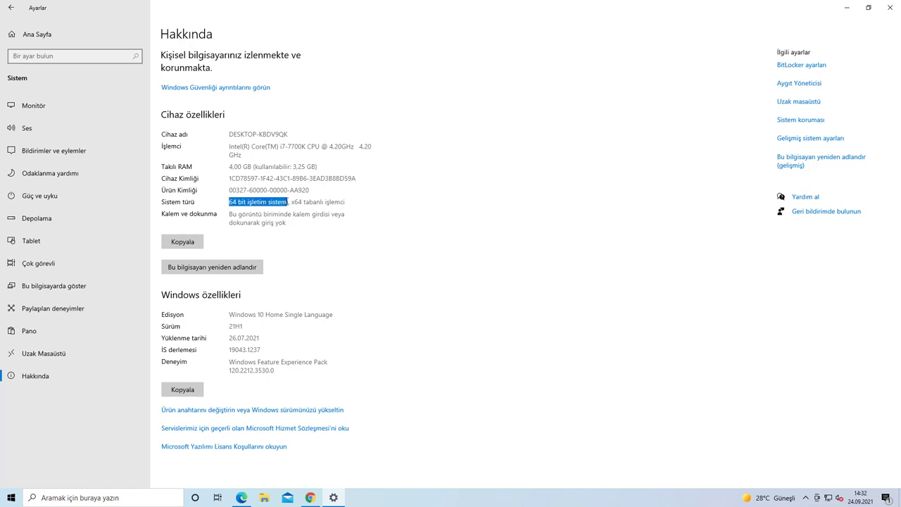
pyautogui.rightClick(333, 496)
pyautogui.click(330, 479)
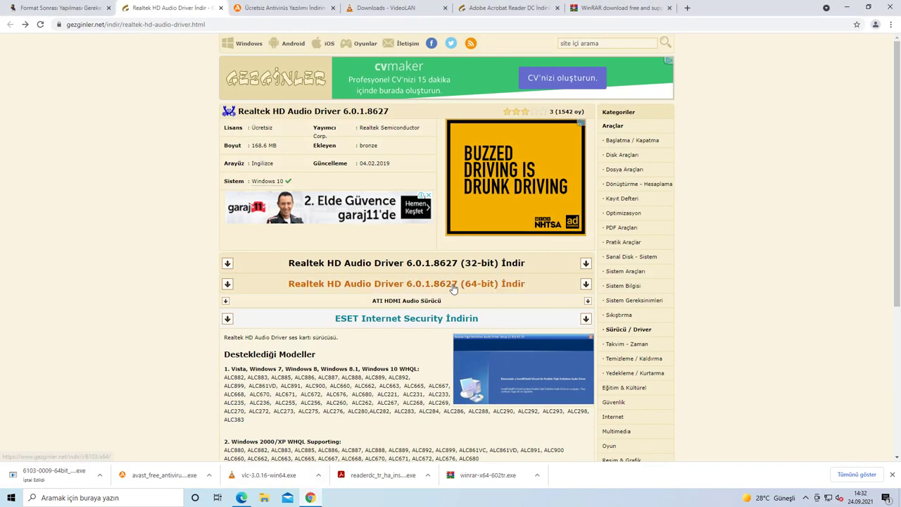
# Step: Download the 64-bit Realtek HD Audio Driver 6.0.1.8627 and run its installer
pyautogui.click(455, 285)
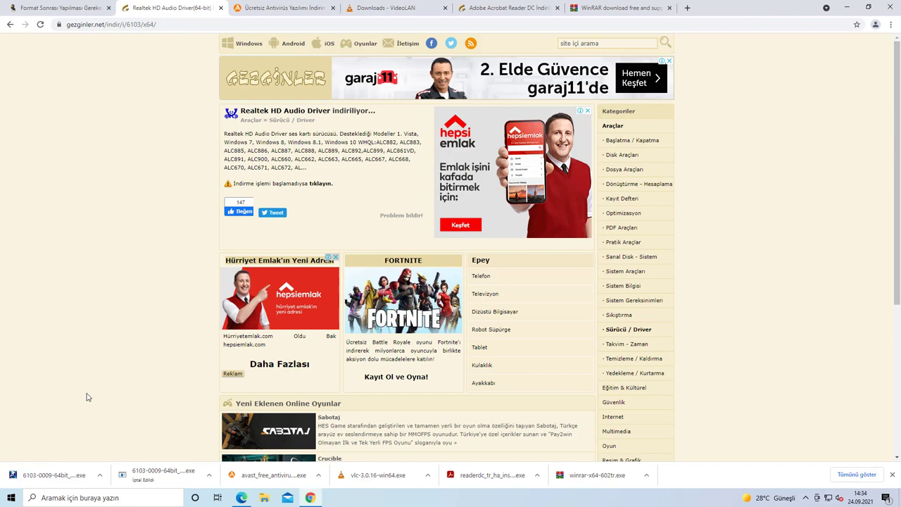
pyautogui.click(56, 477)
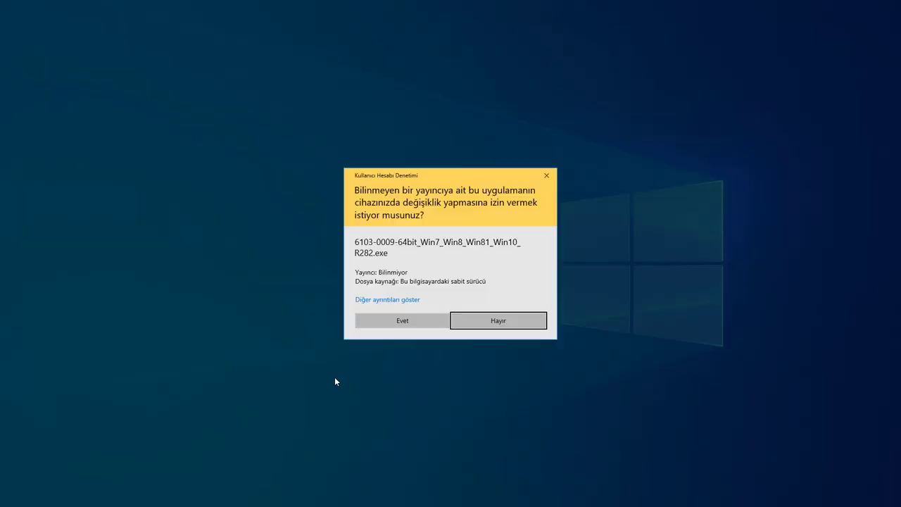
# Step: Install Realtek HD Audio Driver R2.82, choosing to restart the computer later
pyautogui.click(384, 320)
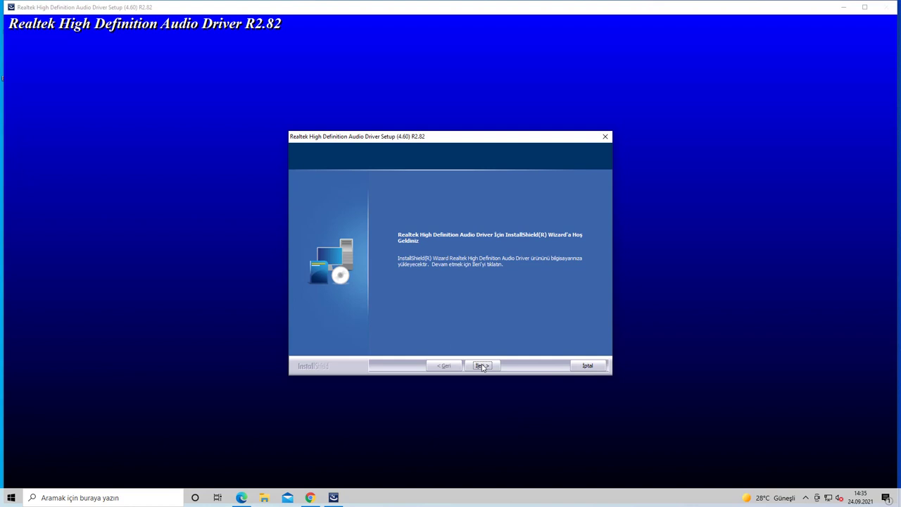
pyautogui.click(481, 365)
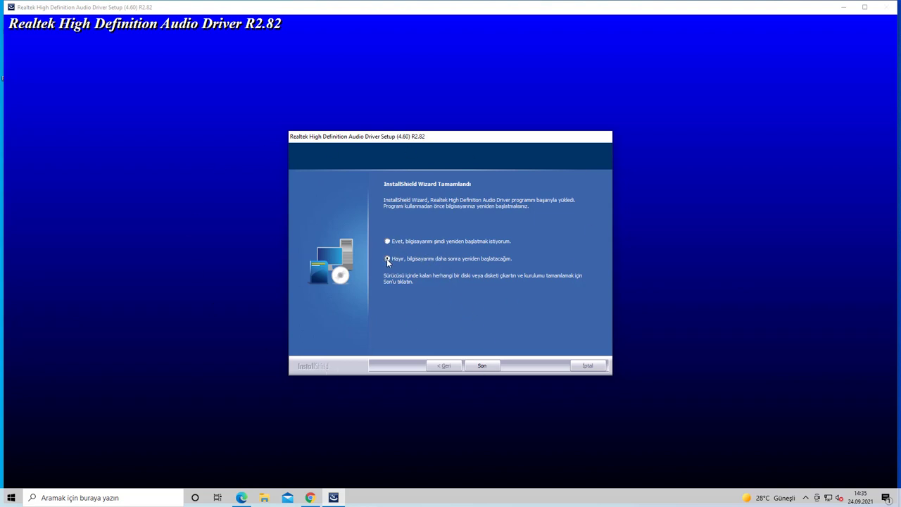
pyautogui.click(482, 366)
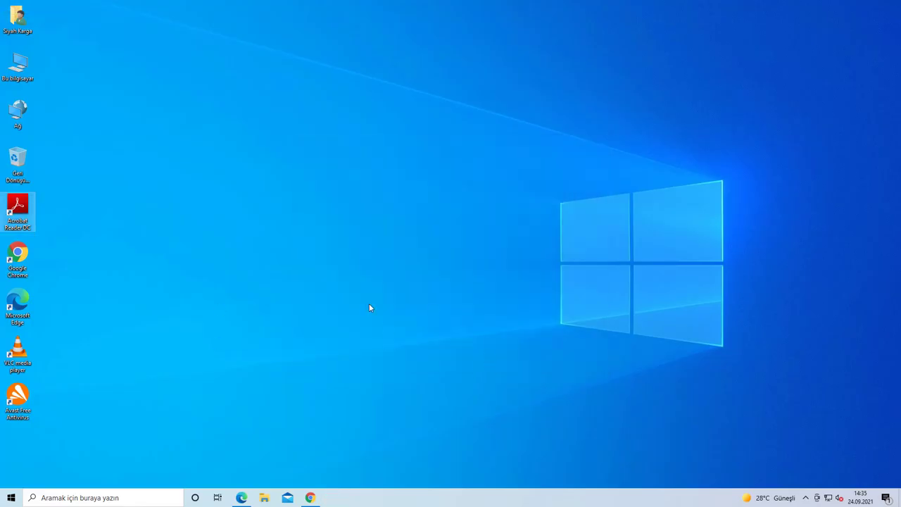
# Step: Download driver_booster_setup.exe via softonic, keep it despite the harmful-file warning, and open it
pyautogui.click(312, 498)
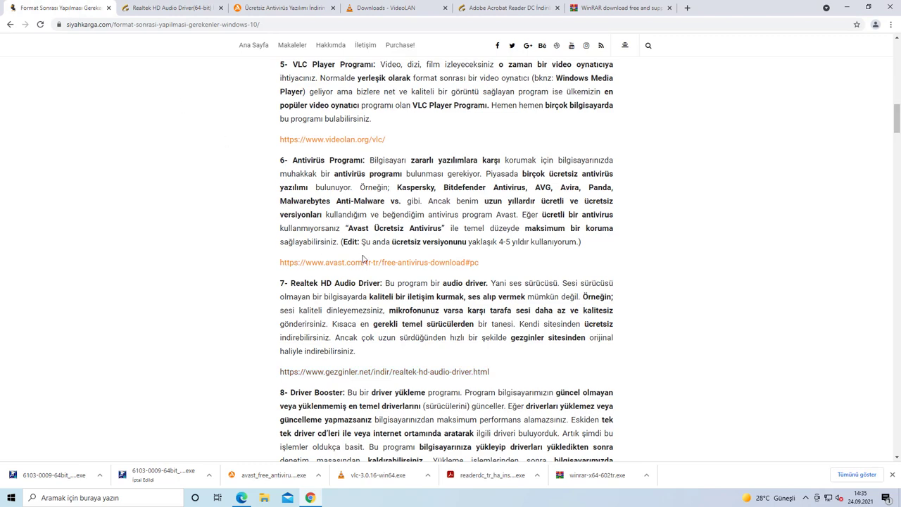
pyautogui.scroll(-3, 402, 298)
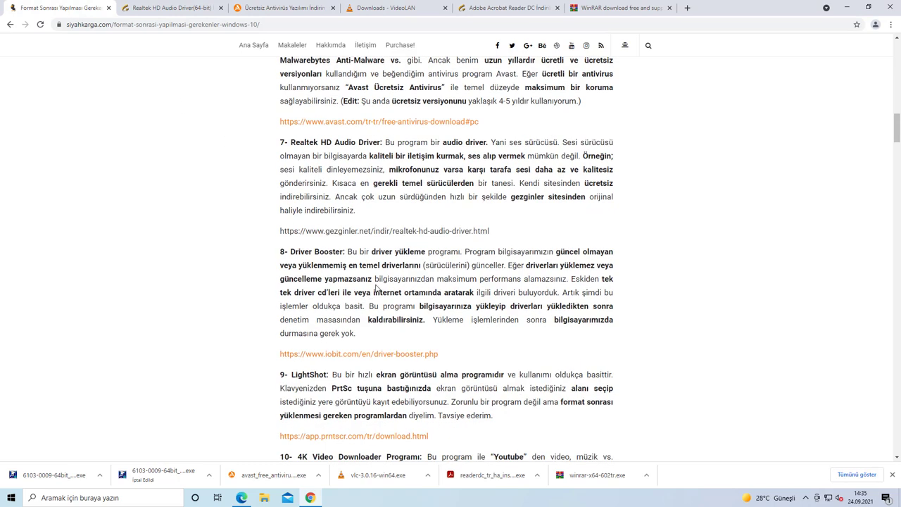
pyautogui.click(347, 354)
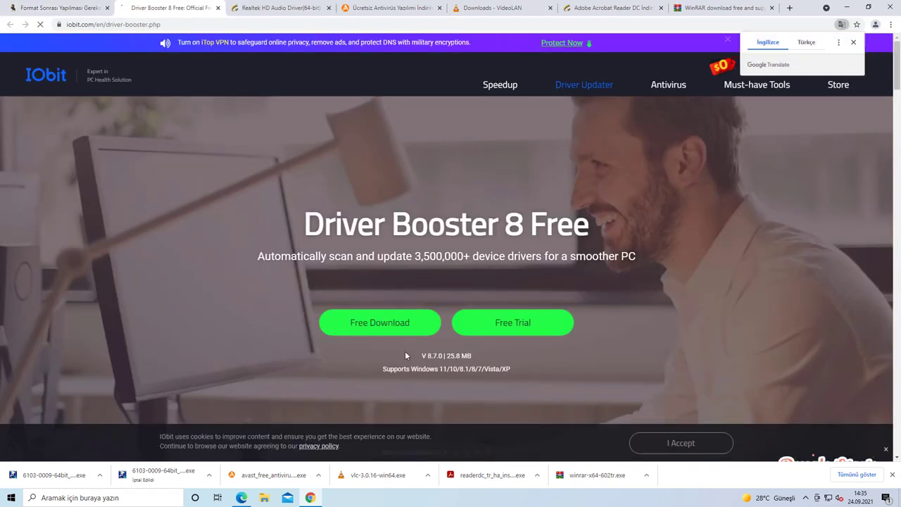
pyautogui.click(366, 327)
pyautogui.click(366, 327)
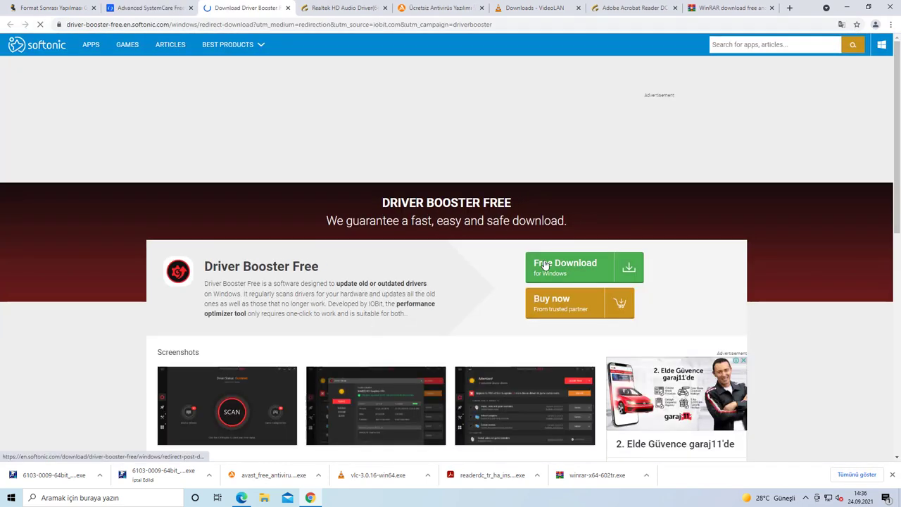
pyautogui.click(565, 272)
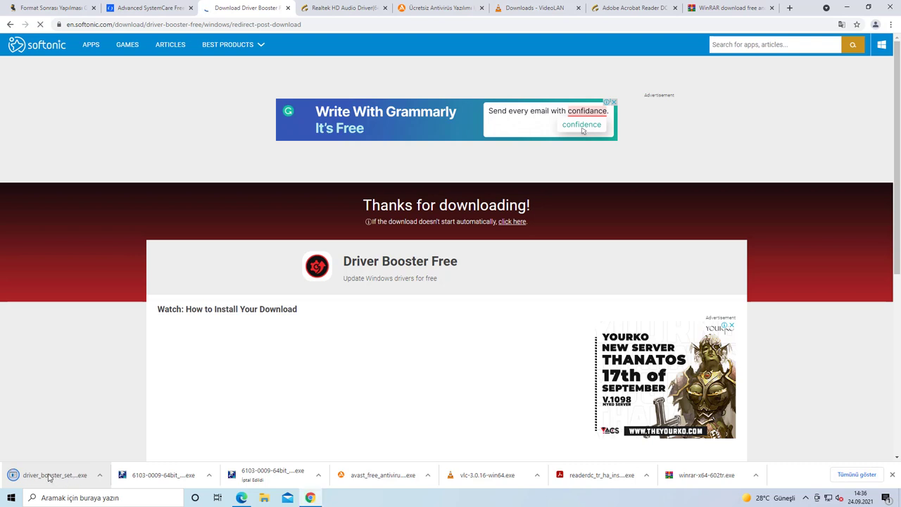
pyautogui.click(53, 476)
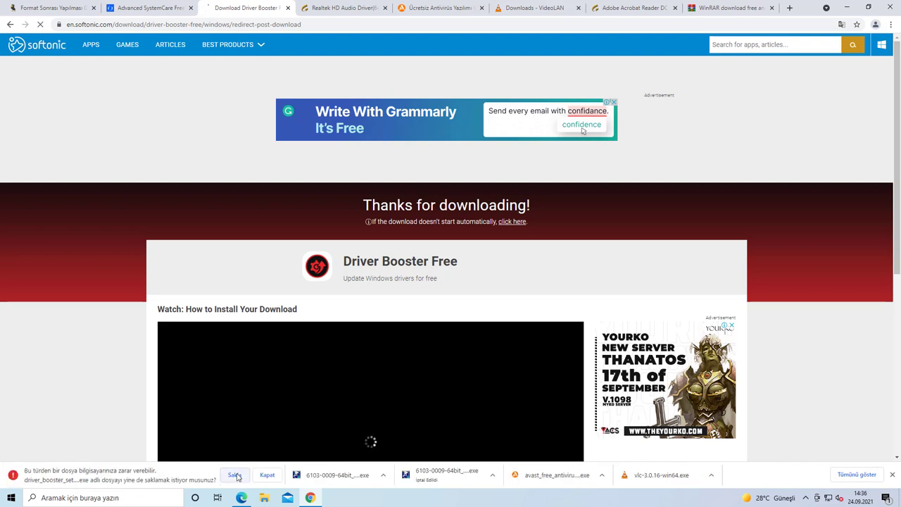
pyautogui.click(234, 475)
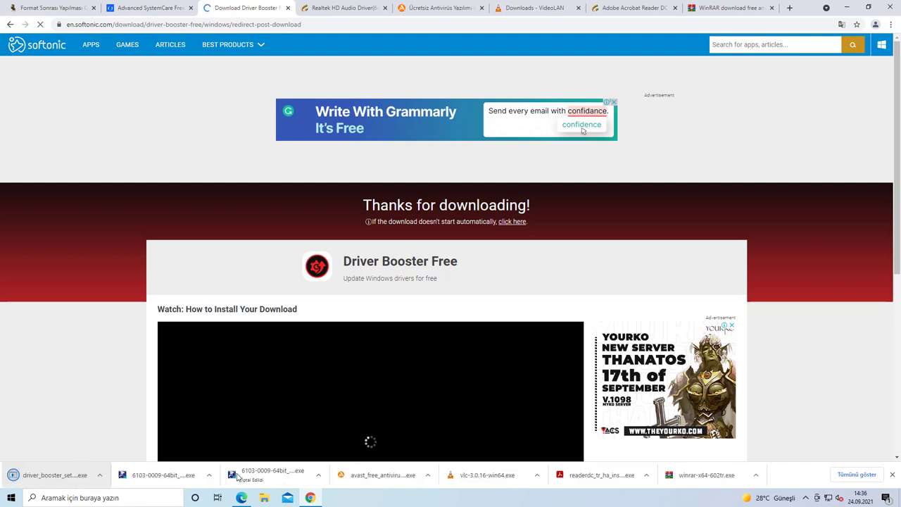
pyautogui.click(59, 479)
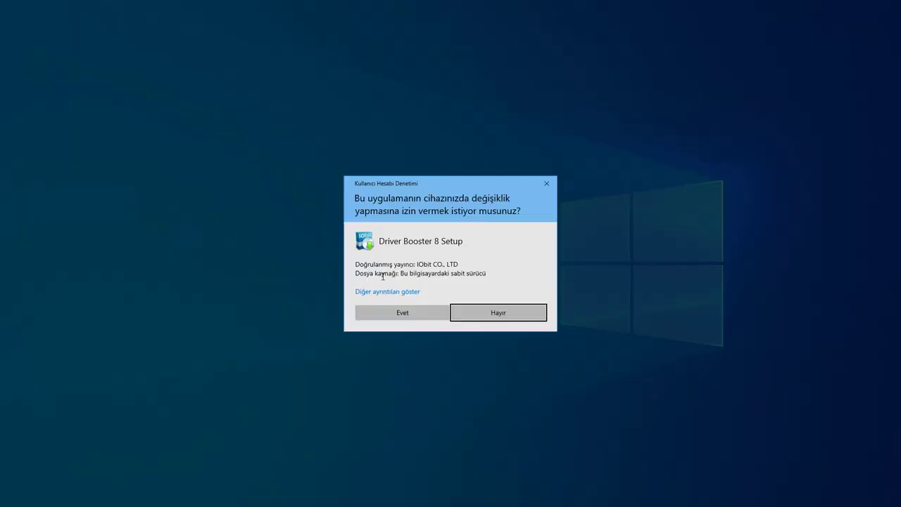
# Step: Install Driver Booster 8 declining iTop VPN, Advanced SystemCare and the newsletter, then start a scan
pyautogui.click(395, 314)
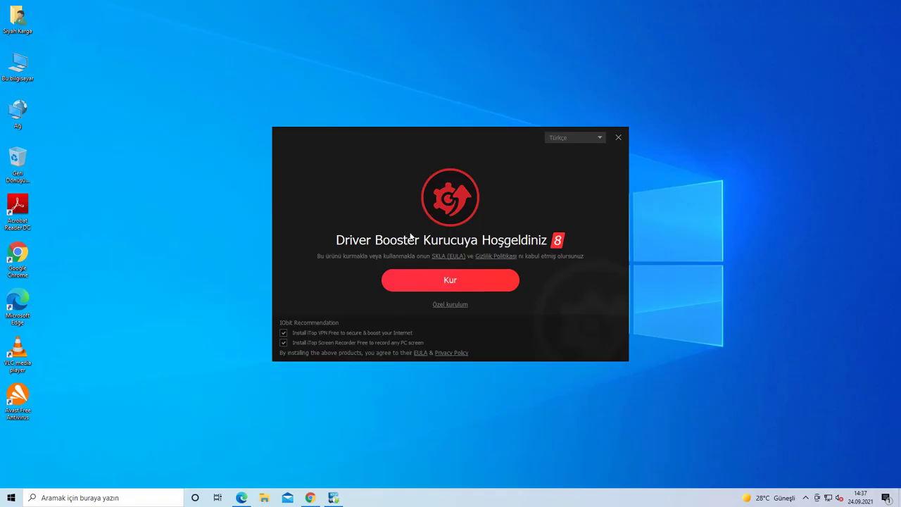
pyautogui.click(283, 333)
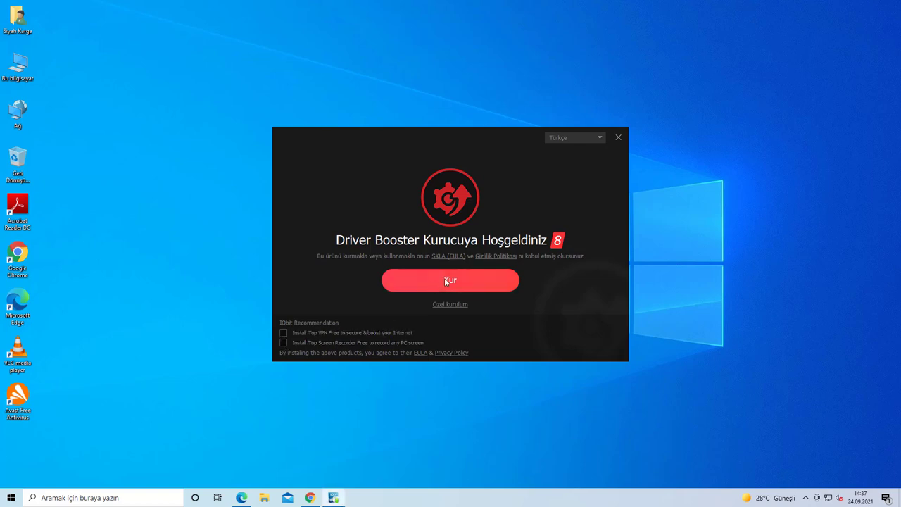
pyautogui.click(444, 277)
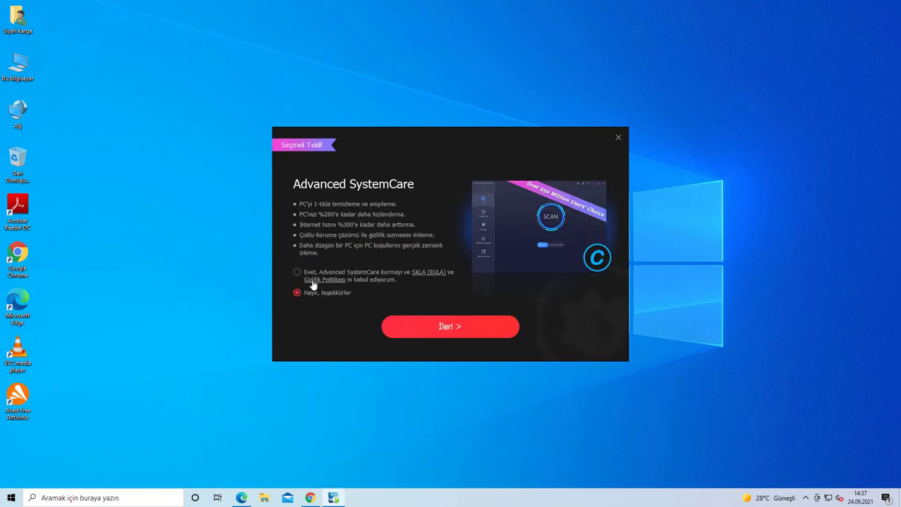
pyautogui.click(458, 328)
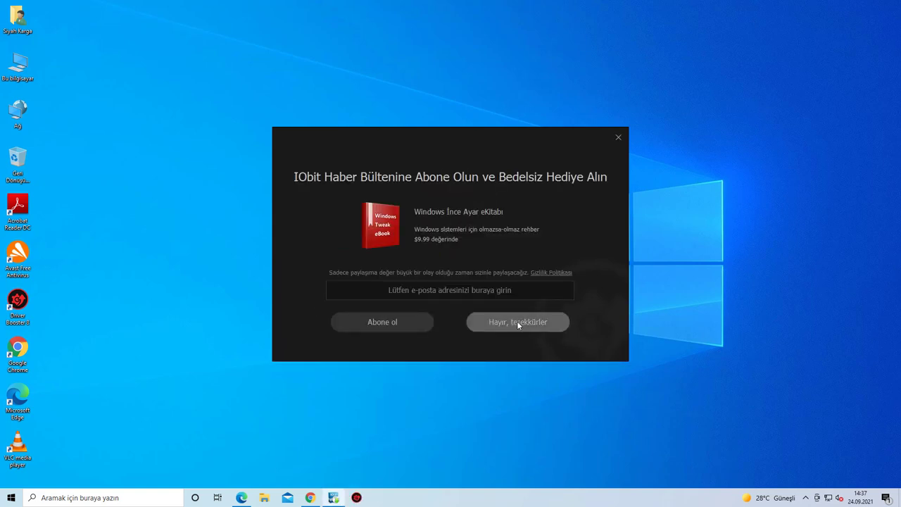
pyautogui.click(518, 323)
pyautogui.click(443, 316)
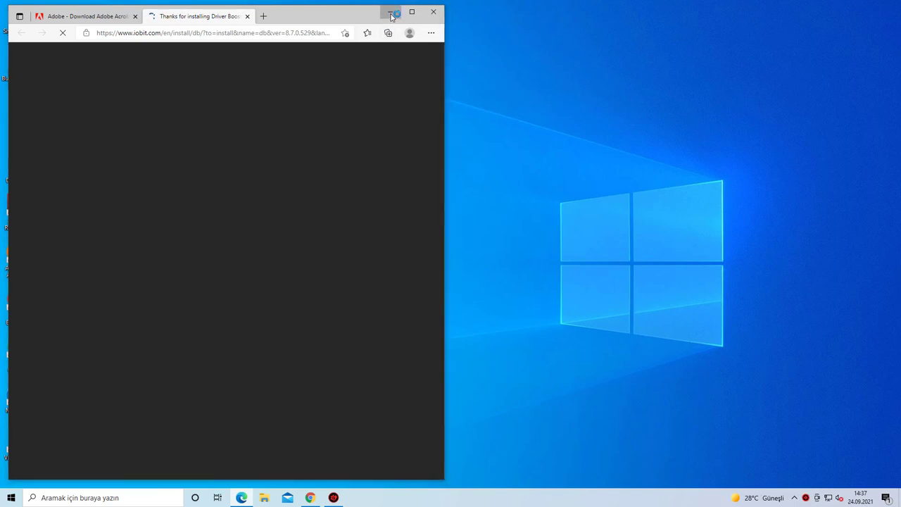
pyautogui.click(391, 14)
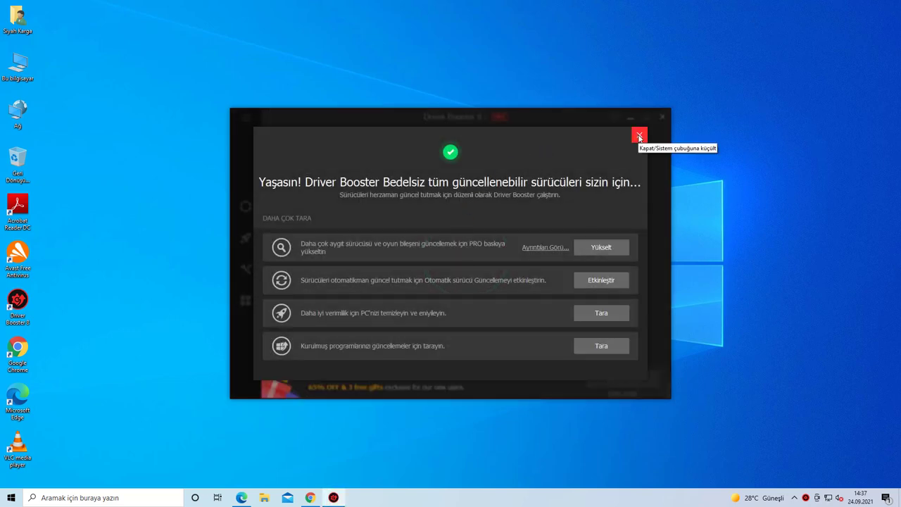
# Step: Review the scan results and try updating, dismissing the no-selection message
pyautogui.click(640, 137)
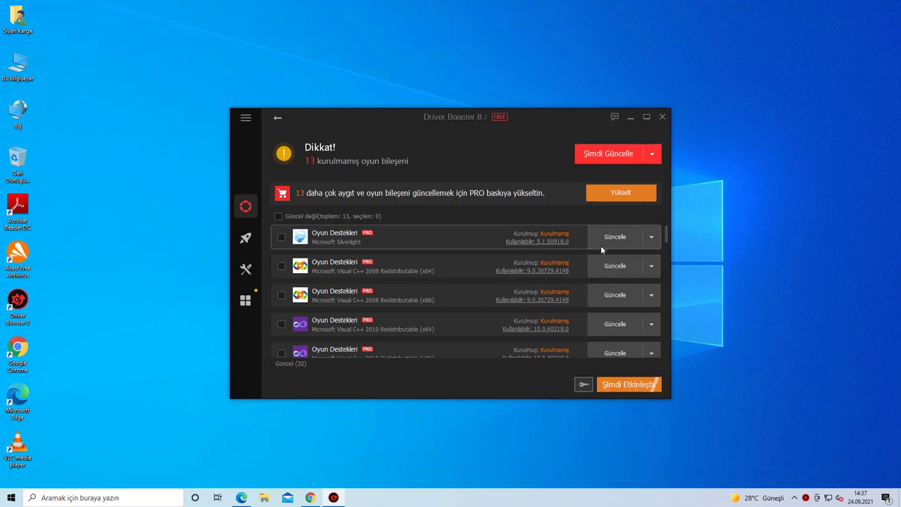
pyautogui.scroll(-6, 616, 247)
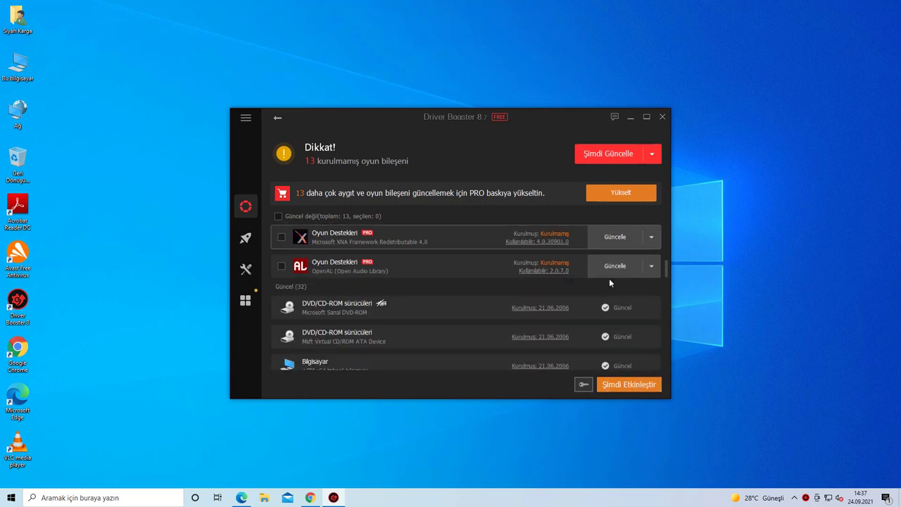
pyautogui.scroll(-3, 613, 265)
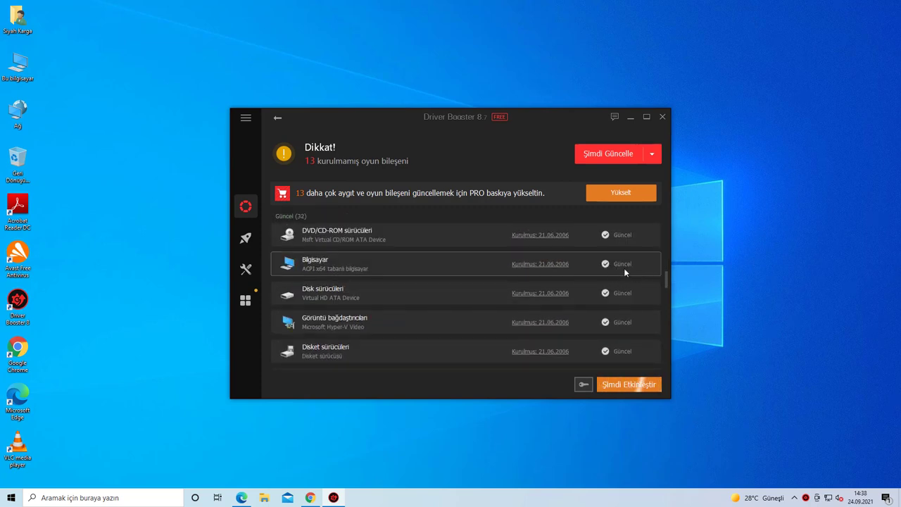
pyautogui.scroll(6, 605, 271)
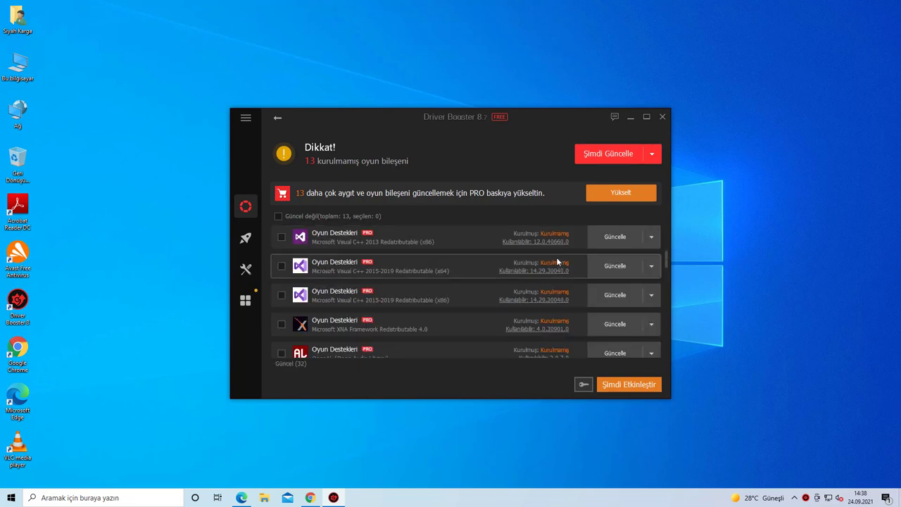
pyautogui.scroll(3, 544, 261)
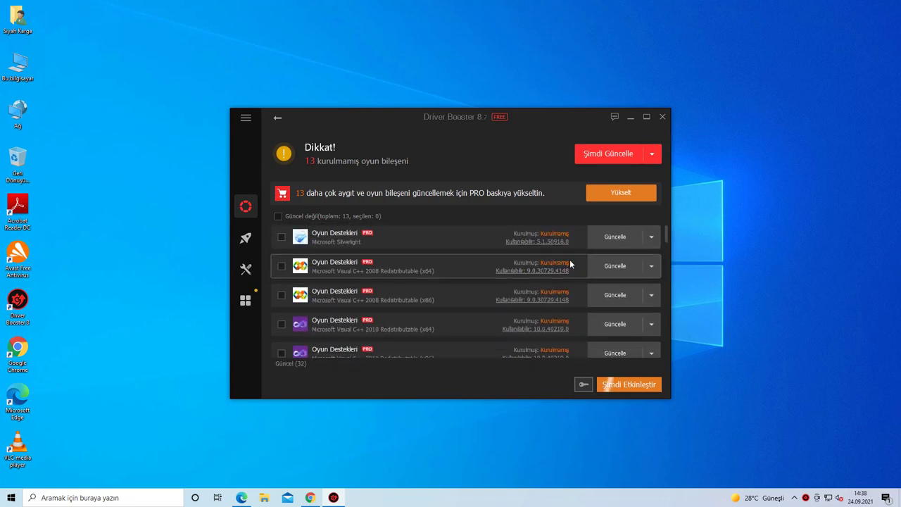
pyautogui.click(606, 156)
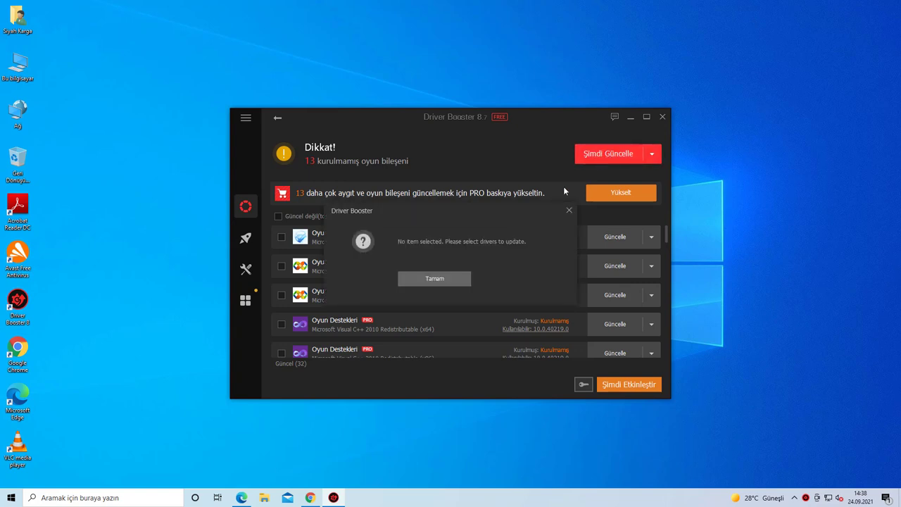
pyautogui.click(434, 278)
# Step: Select all 13 missing game components, decline the PRO upgrade offer, and close Driver Booster
pyautogui.click(279, 217)
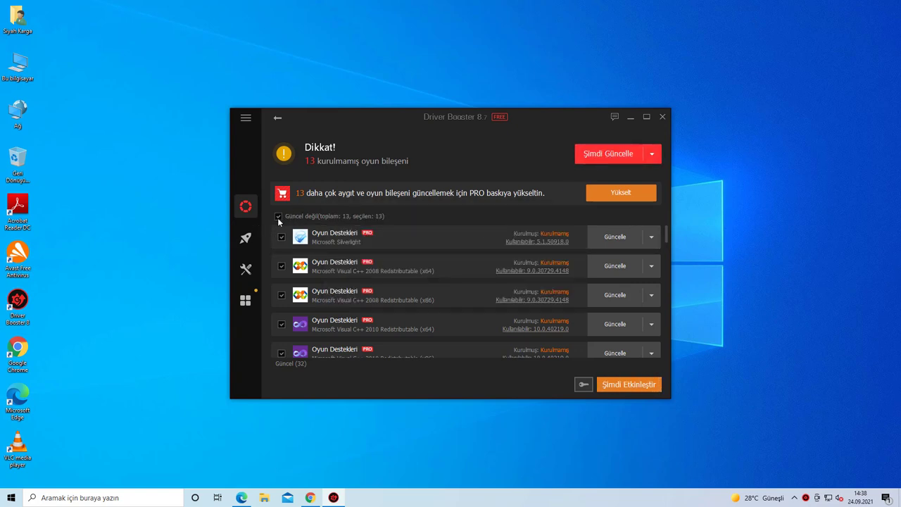
pyautogui.scroll(-2, 388, 274)
pyautogui.scroll(2, 389, 274)
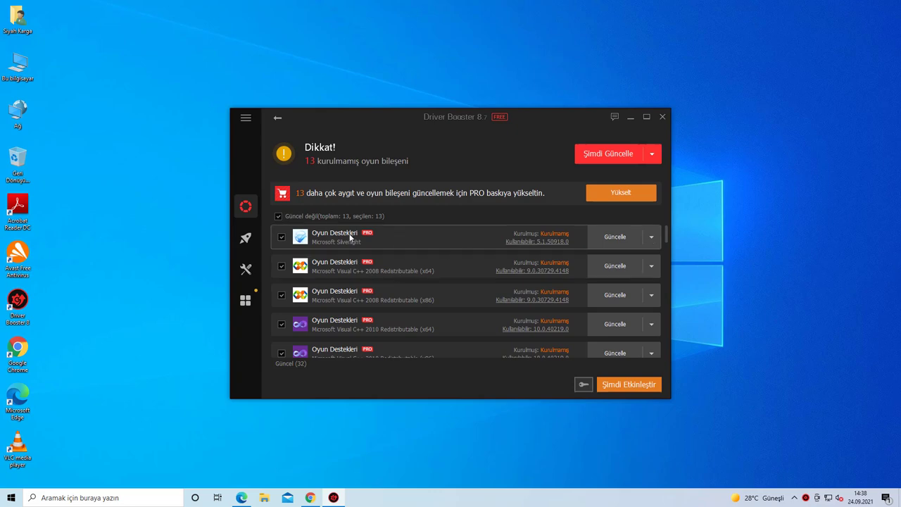
pyautogui.click(598, 153)
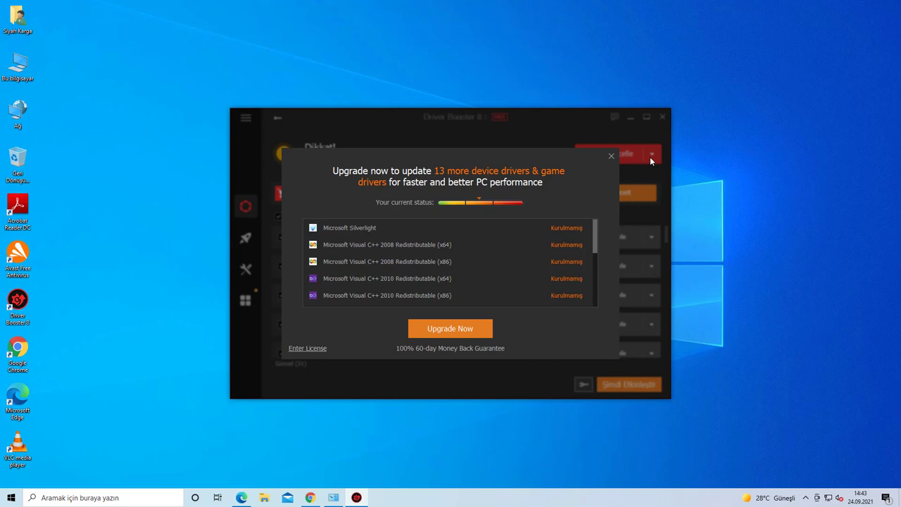
pyautogui.click(616, 154)
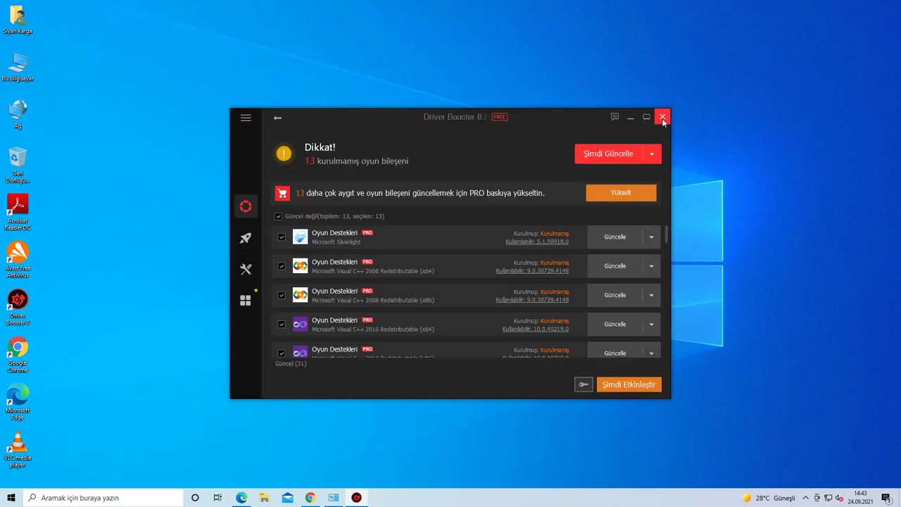
pyautogui.click(662, 117)
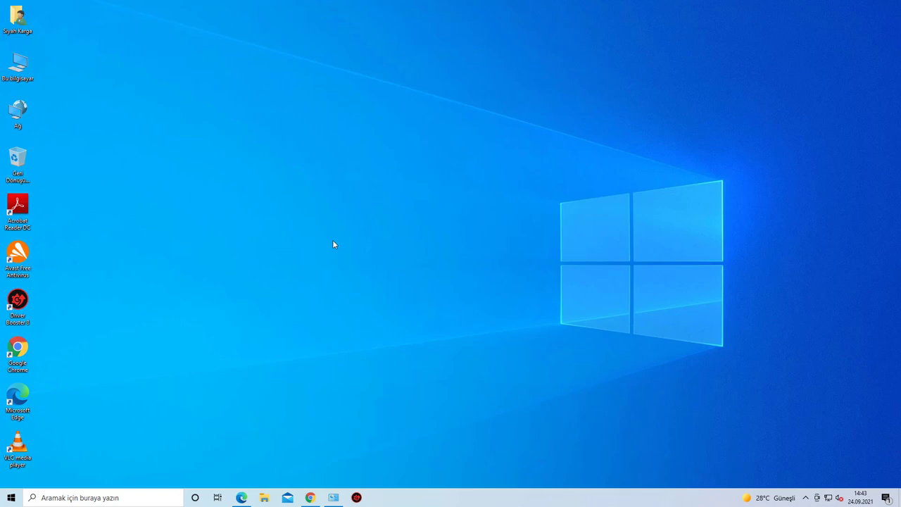
# Step: Download setup-lightshot.exe from app.prntscr.com via the article's item 9 link and run it
pyautogui.click(313, 497)
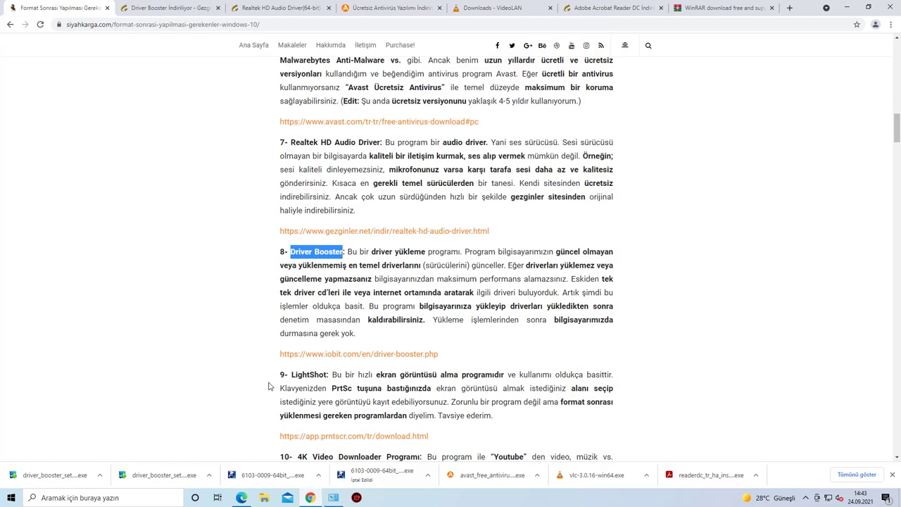
pyautogui.scroll(-3, 273, 330)
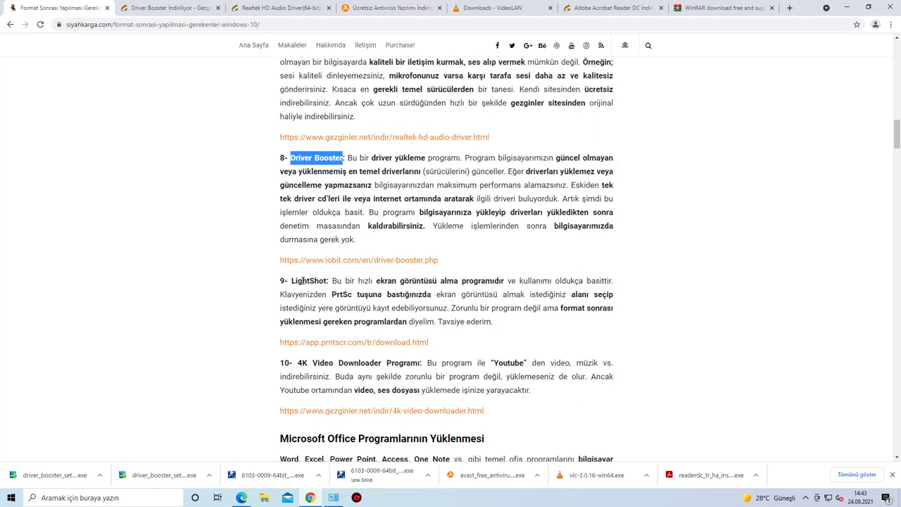
pyautogui.doubleClick(294, 280)
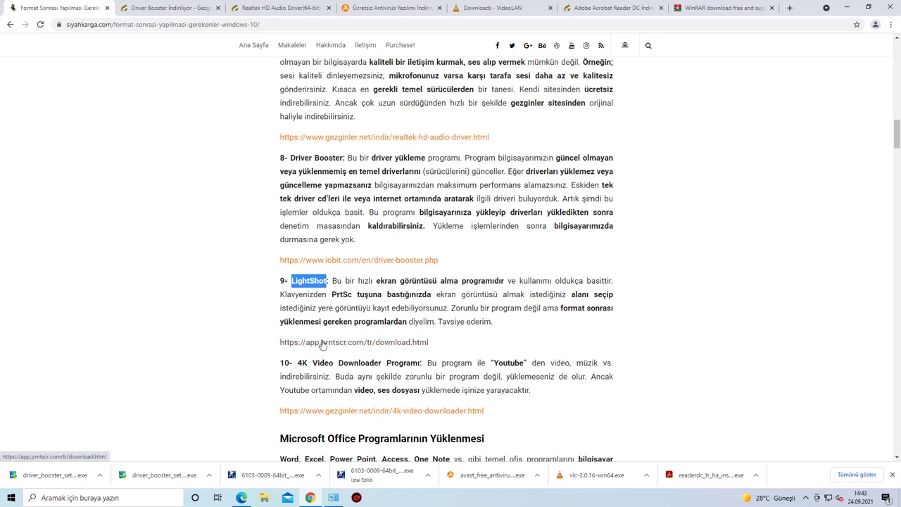
pyautogui.click(320, 343)
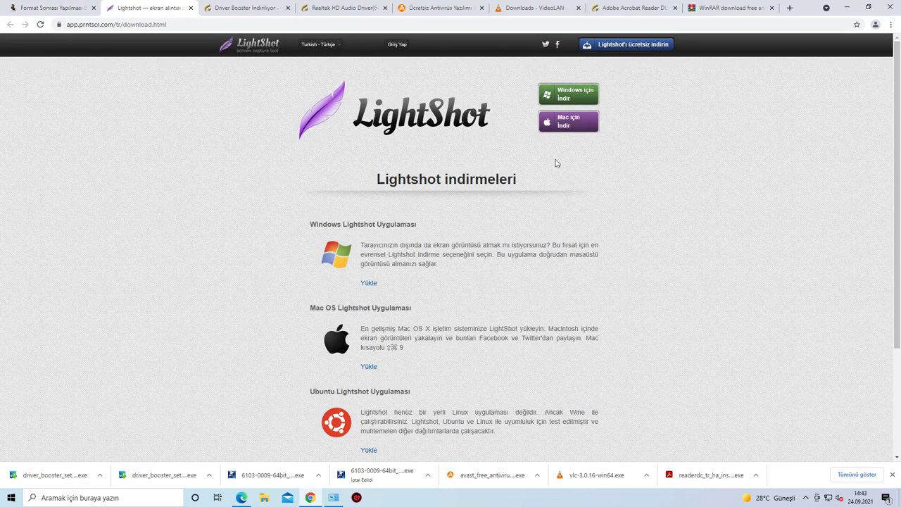
pyautogui.click(568, 95)
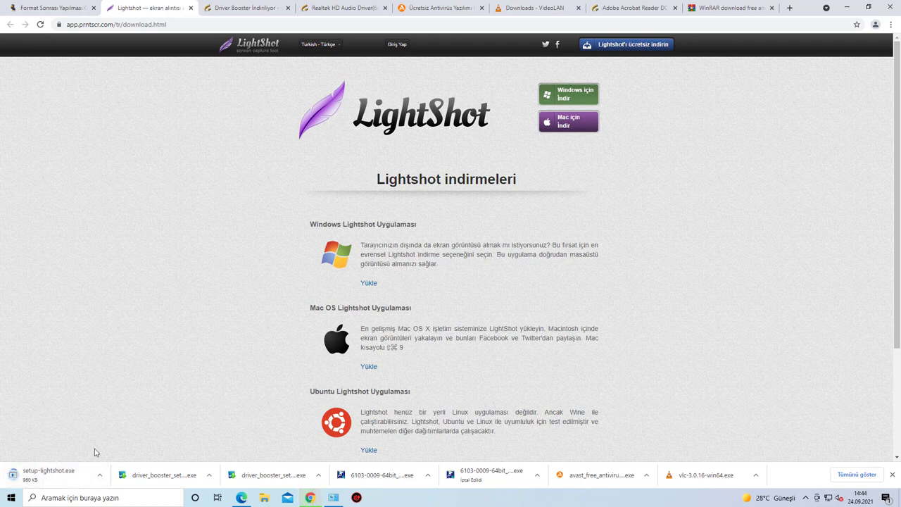
pyautogui.click(49, 474)
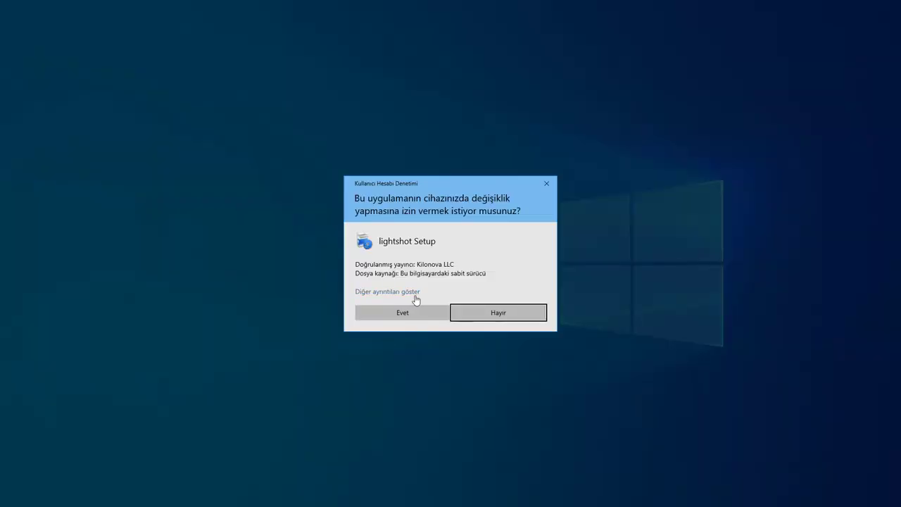
# Step: Install Lightshot 5.5.0.7 with the license accepted and all three Yandex offers declined
pyautogui.click(416, 314)
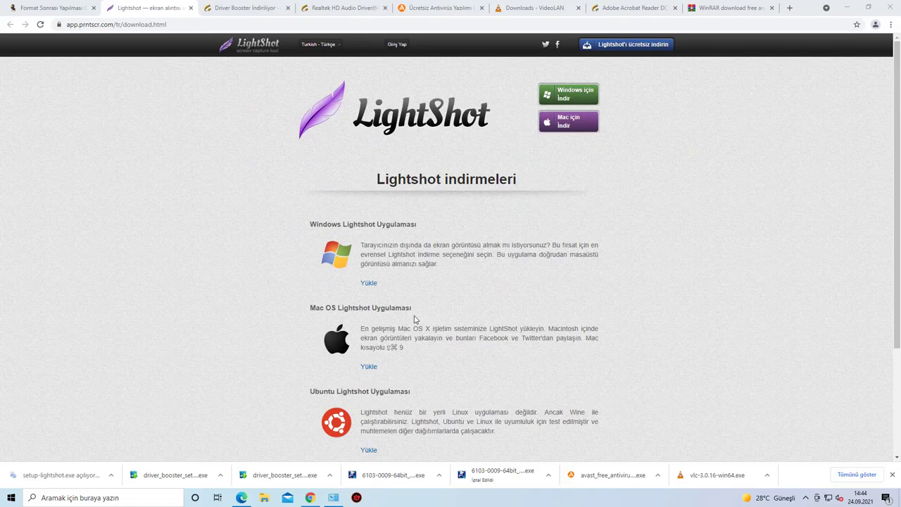
pyautogui.click(460, 267)
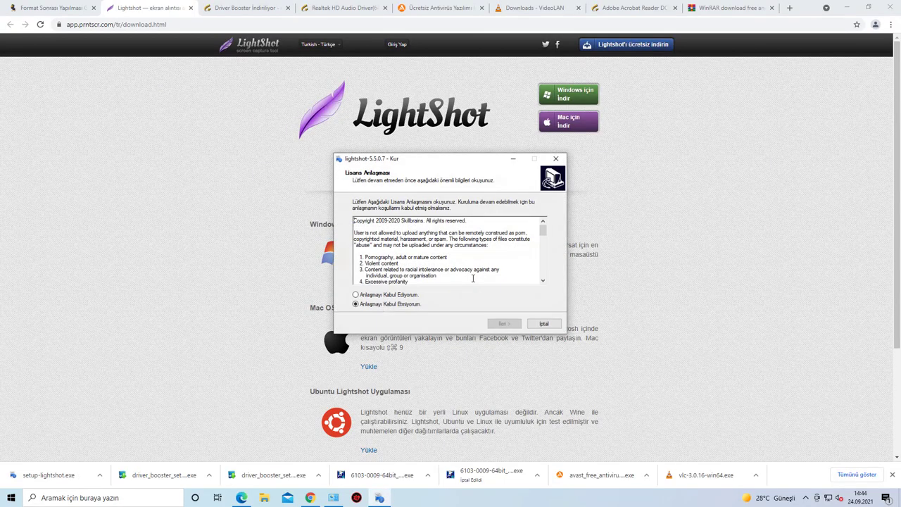
pyautogui.click(371, 296)
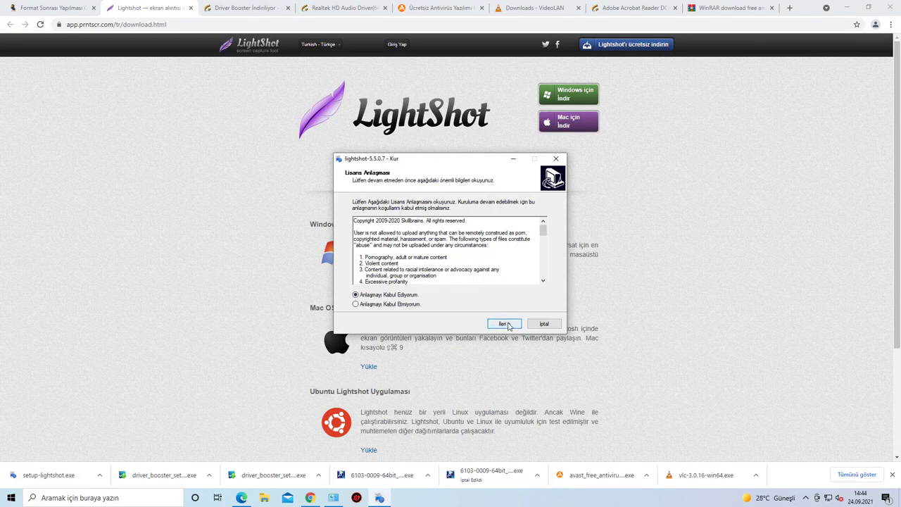
pyautogui.click(504, 323)
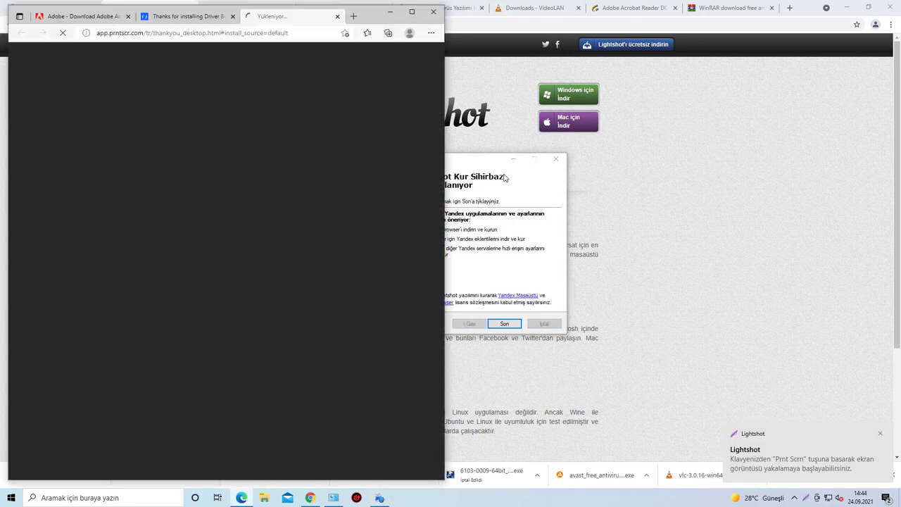
pyautogui.click(504, 178)
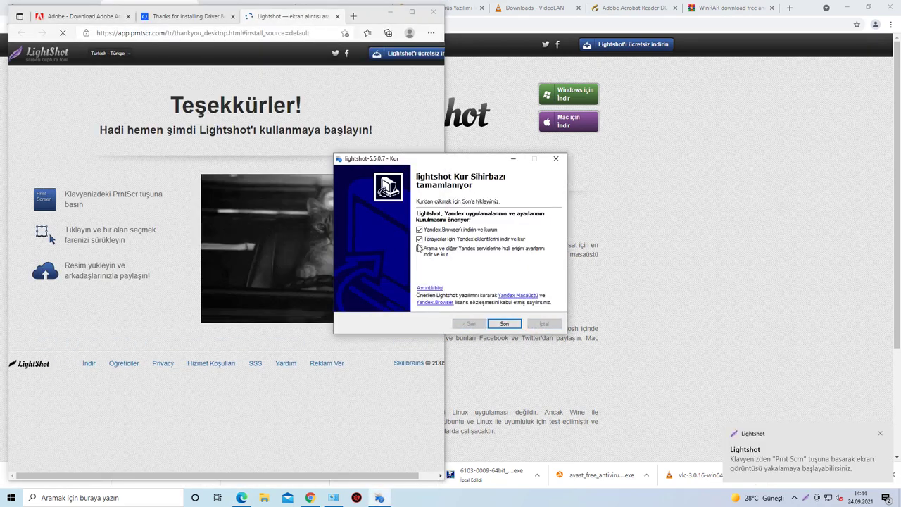
pyautogui.click(505, 324)
# Step: Close Lightshot's thank-you page, then try a desktop capture area and cancel it
pyautogui.click(433, 11)
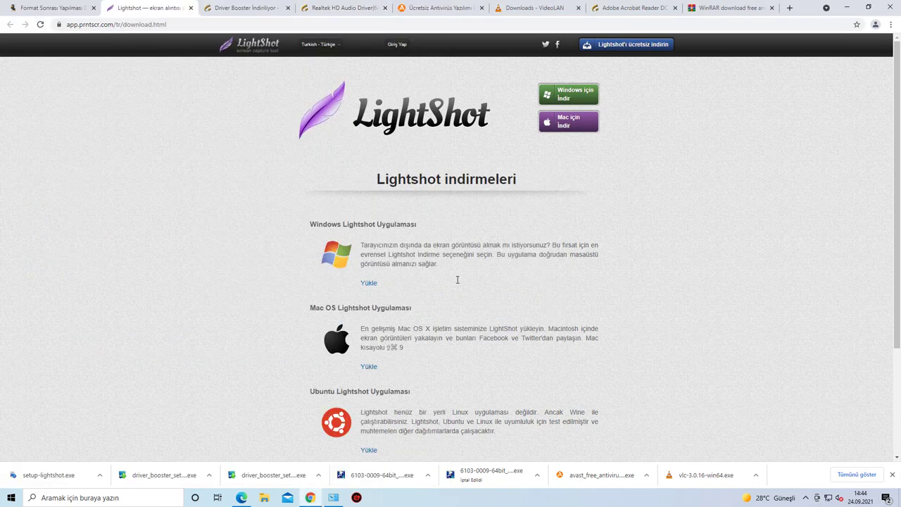
pyautogui.press('super+d')
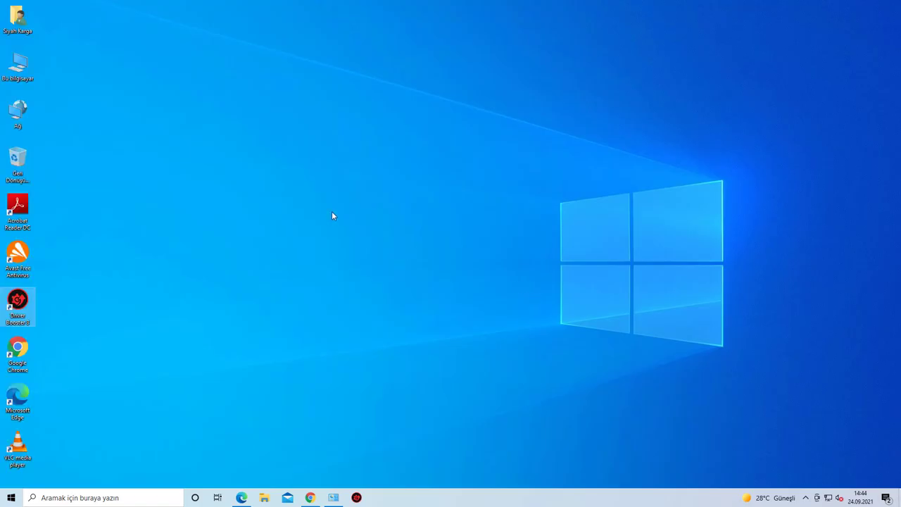
pyautogui.press('Print')
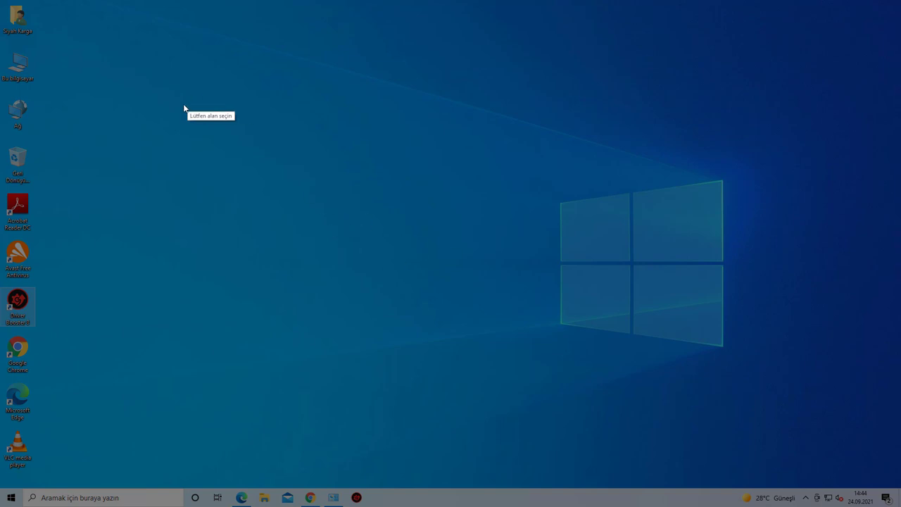
pyautogui.moveTo(134, 62); pyautogui.dragTo(533, 296)
pyautogui.moveTo(388, 195); pyautogui.dragTo(284, 114)
pyautogui.moveTo(385, 222); pyautogui.dragTo(308, 204)
pyautogui.moveTo(172, 113); pyautogui.dragTo(432, 274)
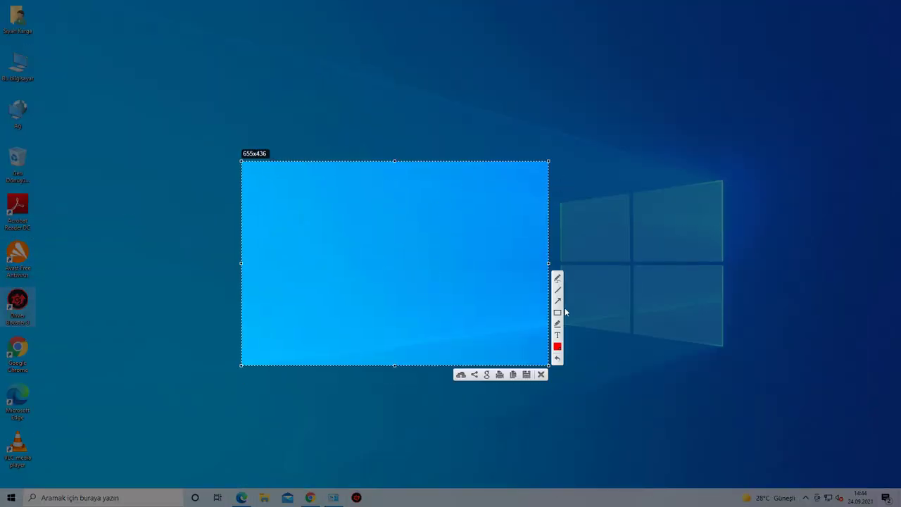
pyautogui.click(543, 375)
# Step: Capture the format guide article section in Chrome and save it to the desktop as Screenshot_1.png
pyautogui.click(310, 497)
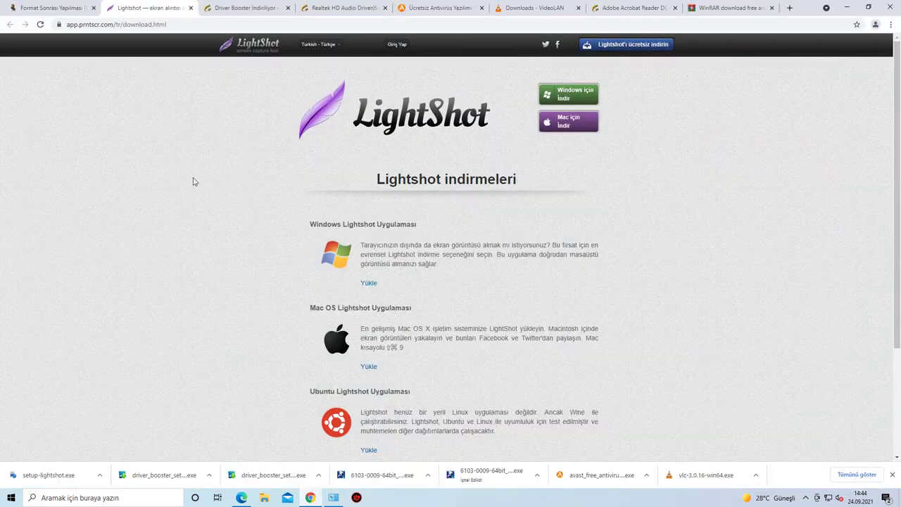
pyautogui.click(50, 11)
pyautogui.scroll(2, 352, 211)
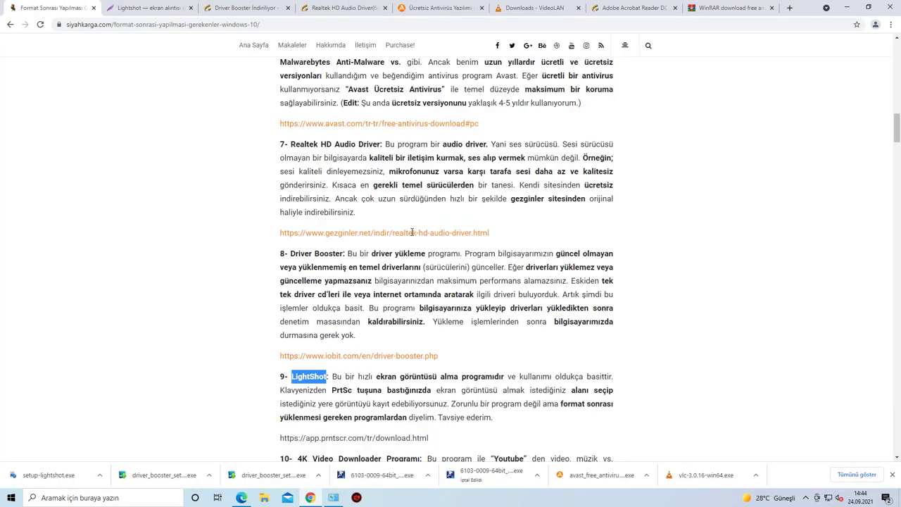
pyautogui.scroll(-3, 384, 259)
pyautogui.scroll(-1, 384, 259)
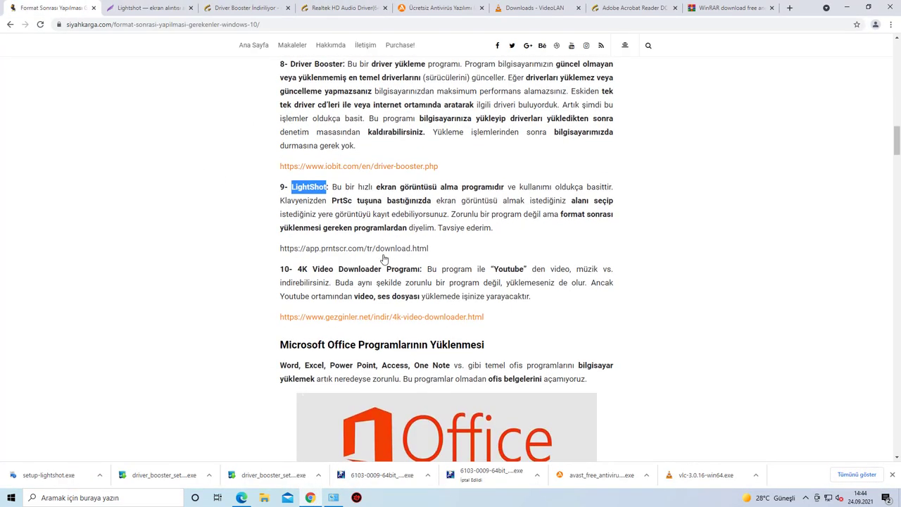
pyautogui.press('Print')
pyautogui.moveTo(130, 81); pyautogui.dragTo(702, 417)
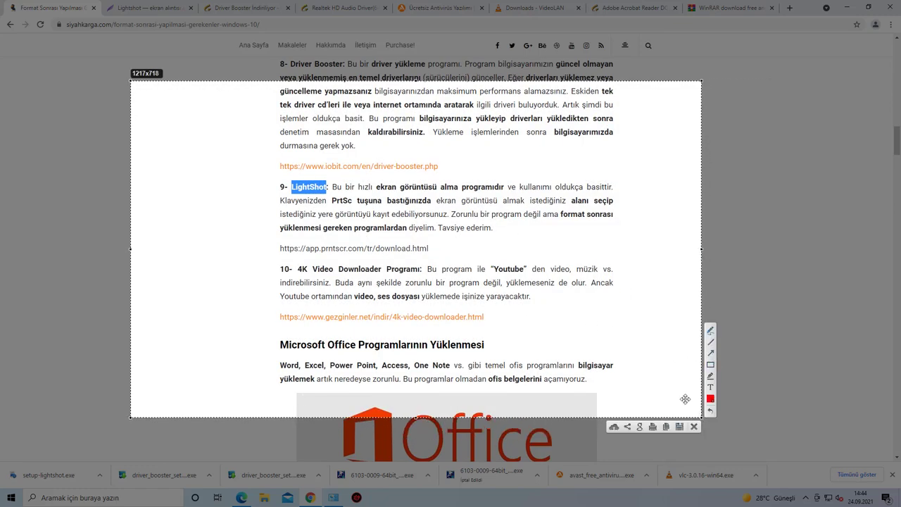
pyautogui.click(681, 426)
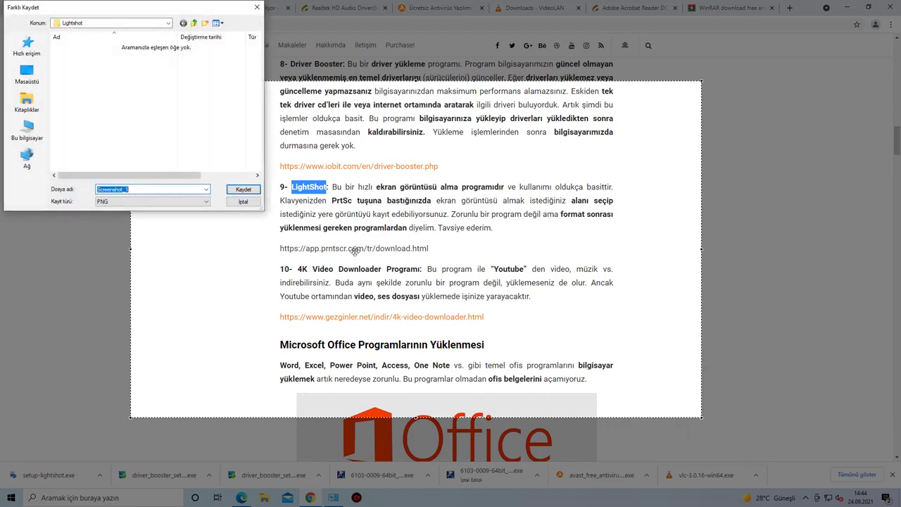
pyautogui.click(28, 76)
pyautogui.click(243, 191)
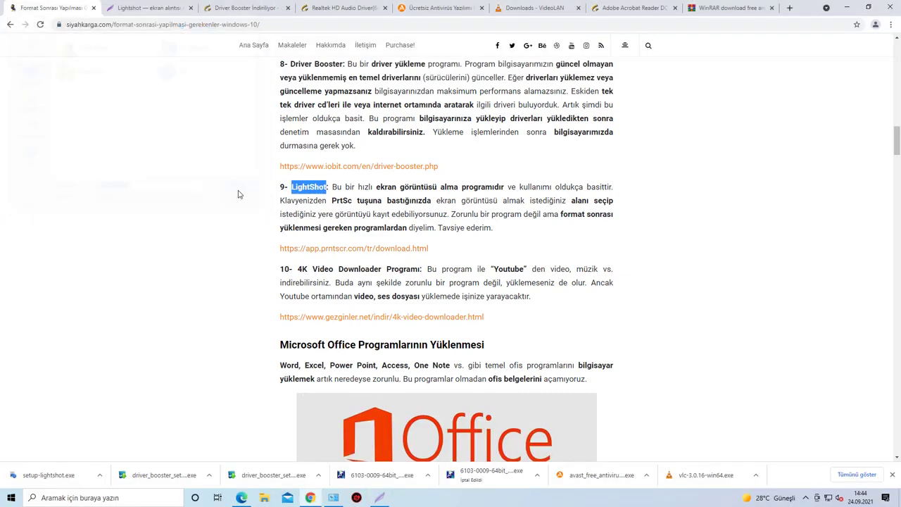
# Step: View Screenshot_1 from the desktop, close it, and return to Chrome
pyautogui.press('super+d')
pyautogui.doubleClick(56, 33)
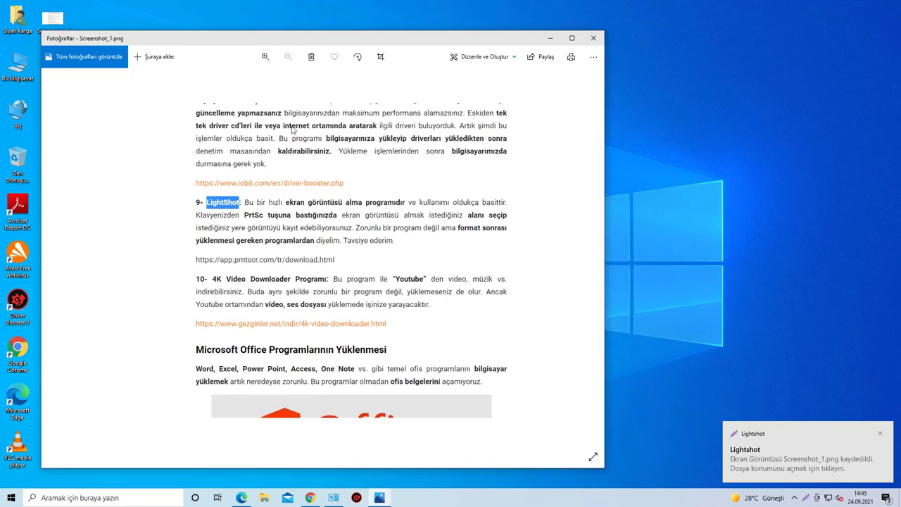
pyautogui.click(594, 38)
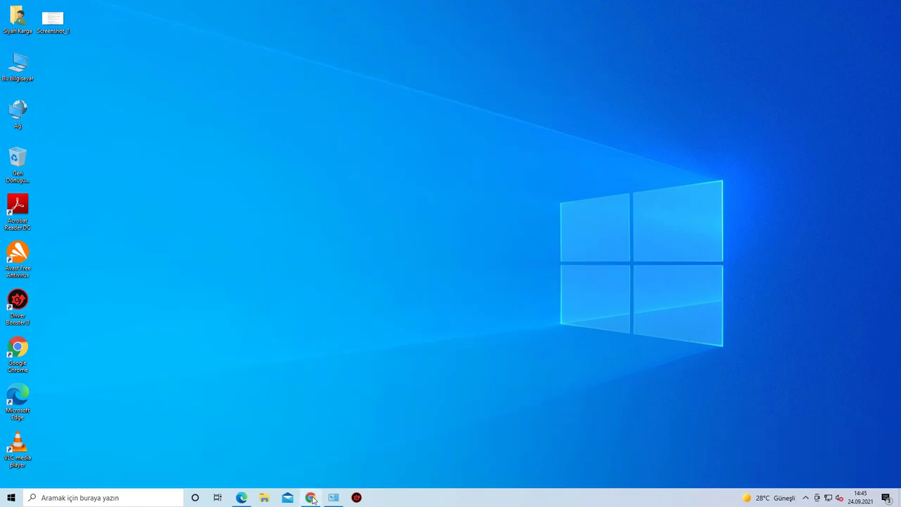
pyautogui.click(311, 498)
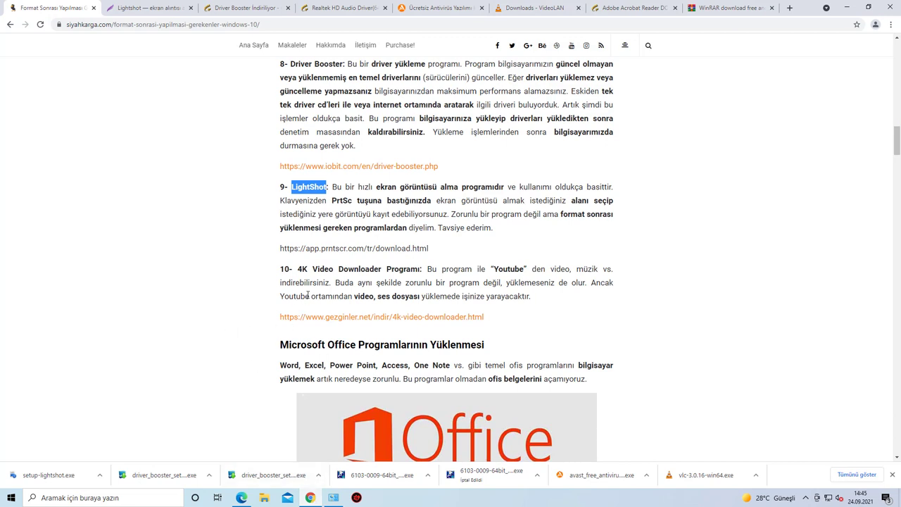
# Step: Start downloading the 4K Video Downloader 4.12.0.3570 .msi from gezginler.net, then go back to the Lightshot tab
pyautogui.moveTo(299, 270); pyautogui.dragTo(423, 268)
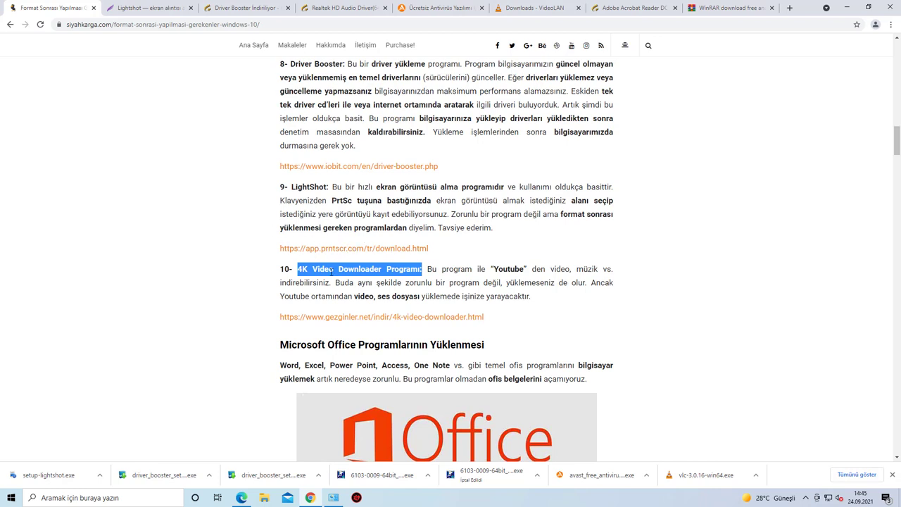
pyautogui.click(333, 318)
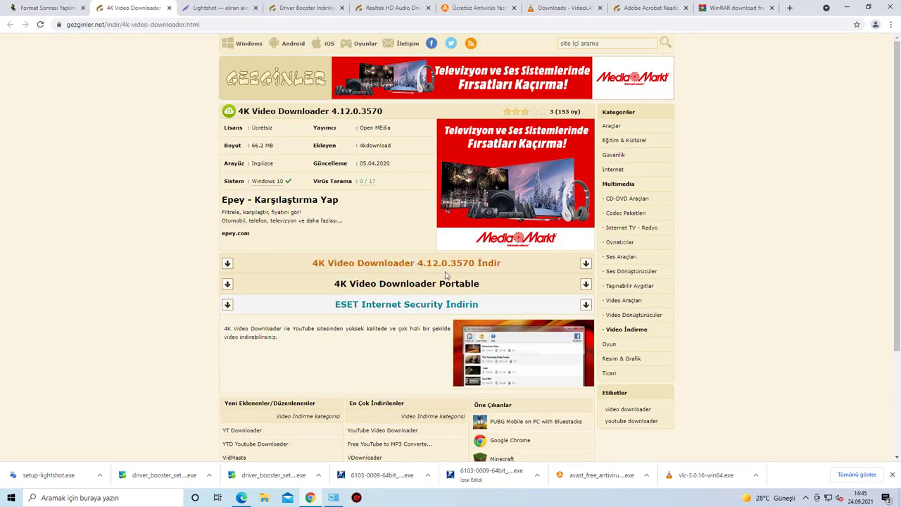
pyautogui.moveTo(397, 265); pyautogui.dragTo(388, 270)
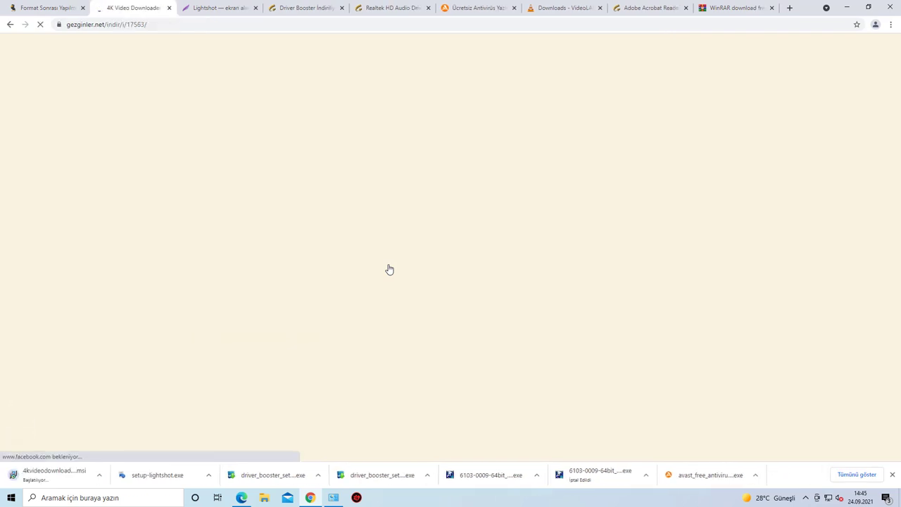
pyautogui.click(208, 10)
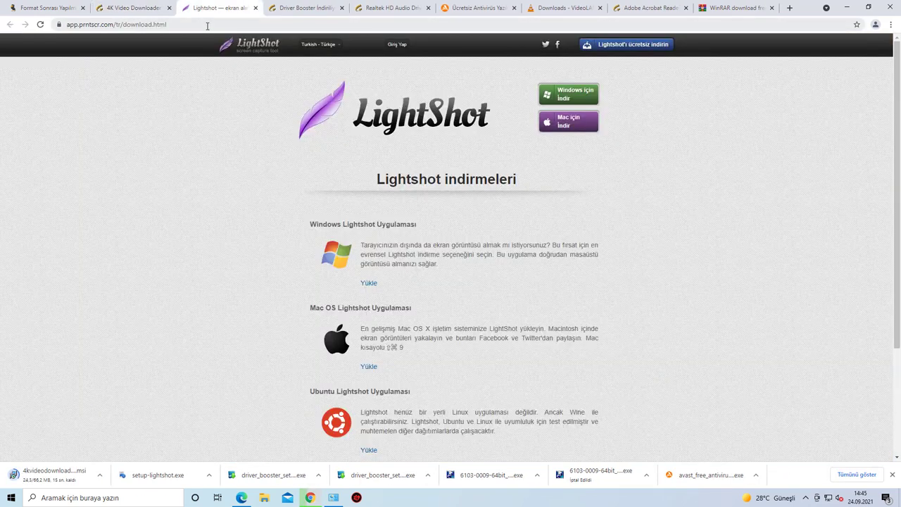
# Step: Go to youtube.com in the current tab
pyautogui.click(206, 25)
pyautogui.write('youtube.com')
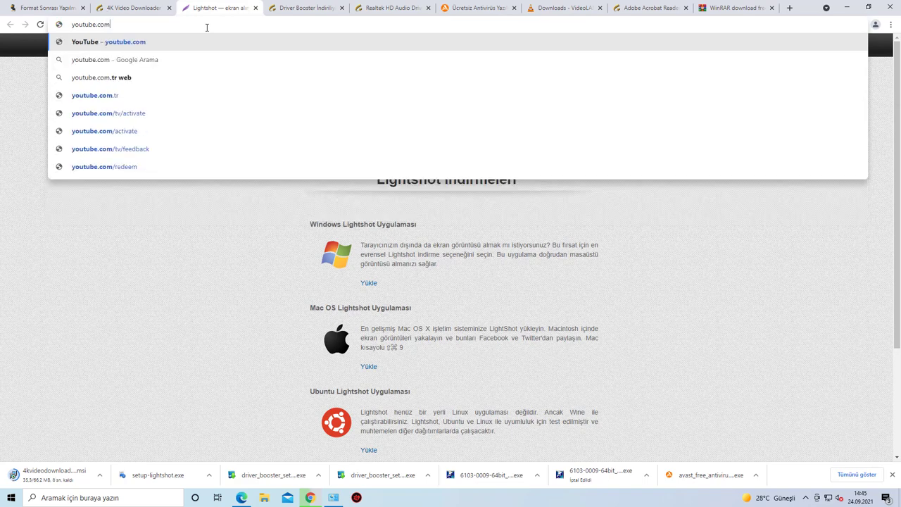
pyautogui.press('Return')
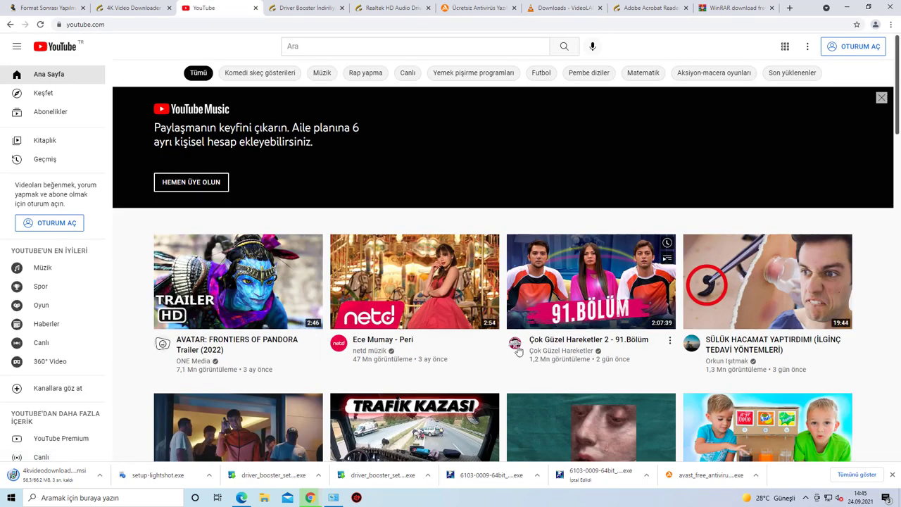
pyautogui.scroll(-2, 500, 345)
pyautogui.scroll(1, 419, 322)
pyautogui.scroll(1, 418, 322)
# Step: Search 'no copyright music' and play the NCS video from the results
pyautogui.click(303, 47)
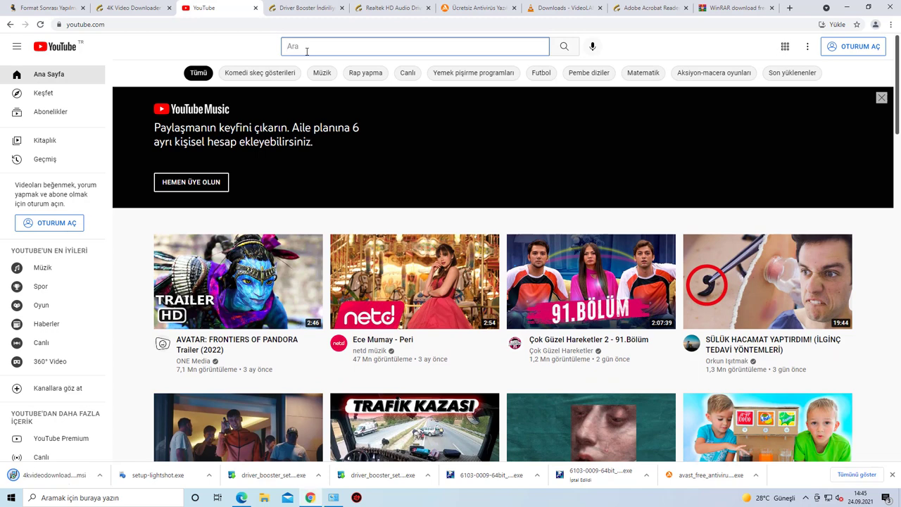
pyautogui.write('no copyright music')
pyautogui.press('Return')
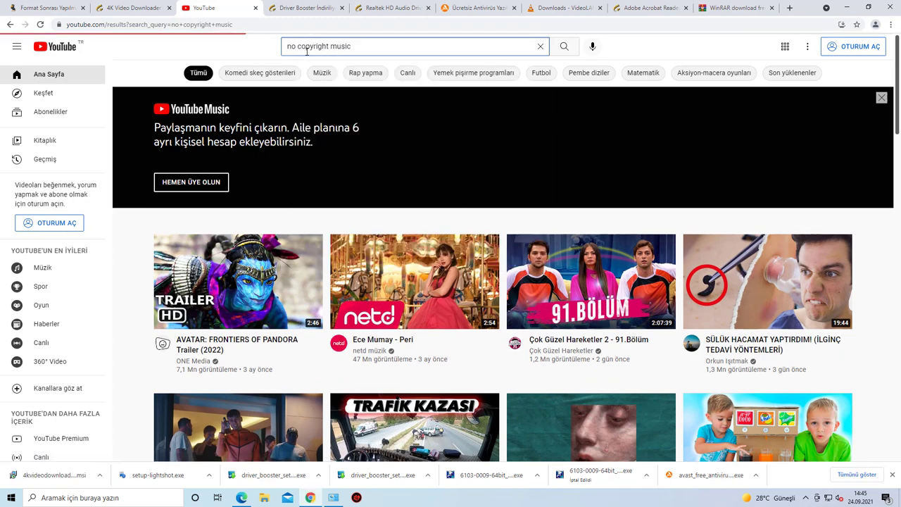
pyautogui.scroll(-1, 451, 211)
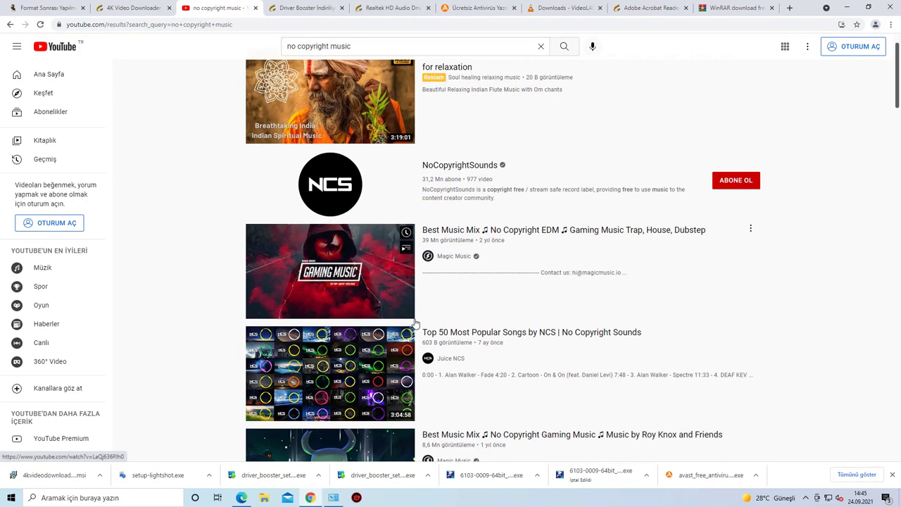
pyautogui.click(451, 176)
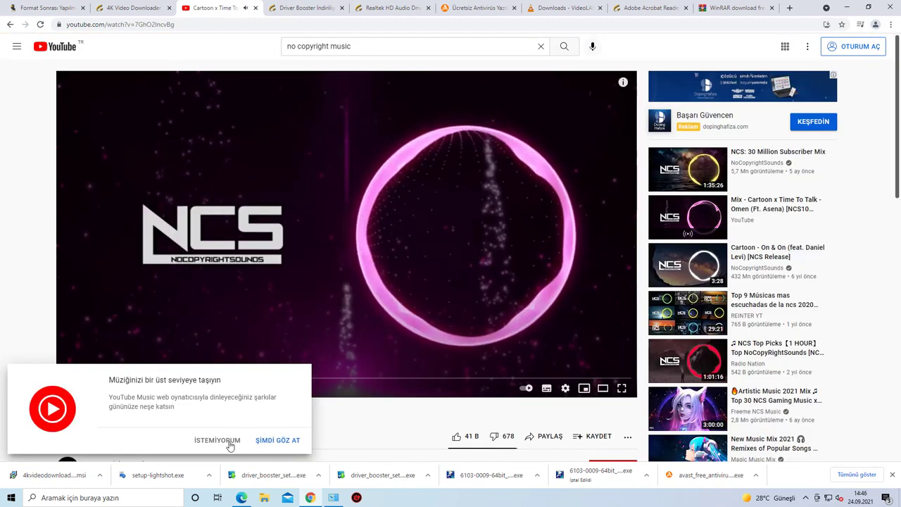
# Step: Pause the video and install 4K Video Downloader 4.12 from the .msi with default settings
pyautogui.click(231, 441)
pyautogui.click(352, 246)
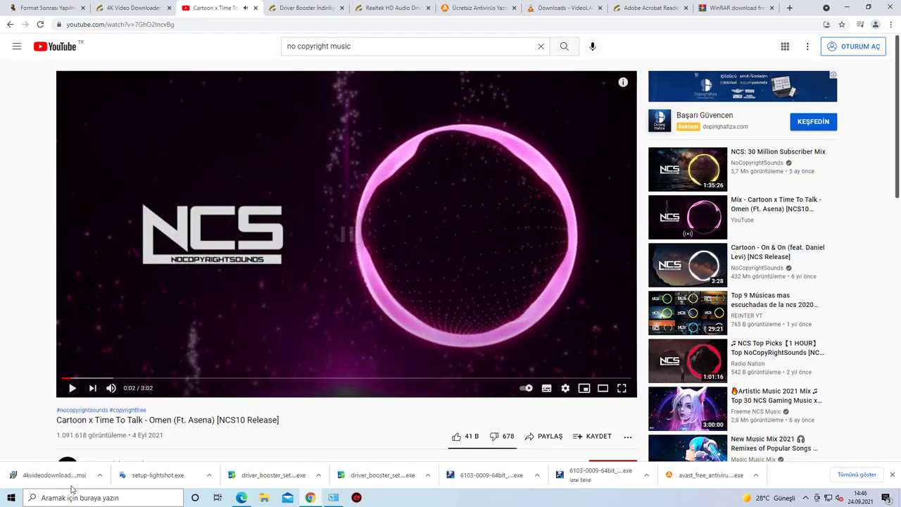
pyautogui.click(68, 477)
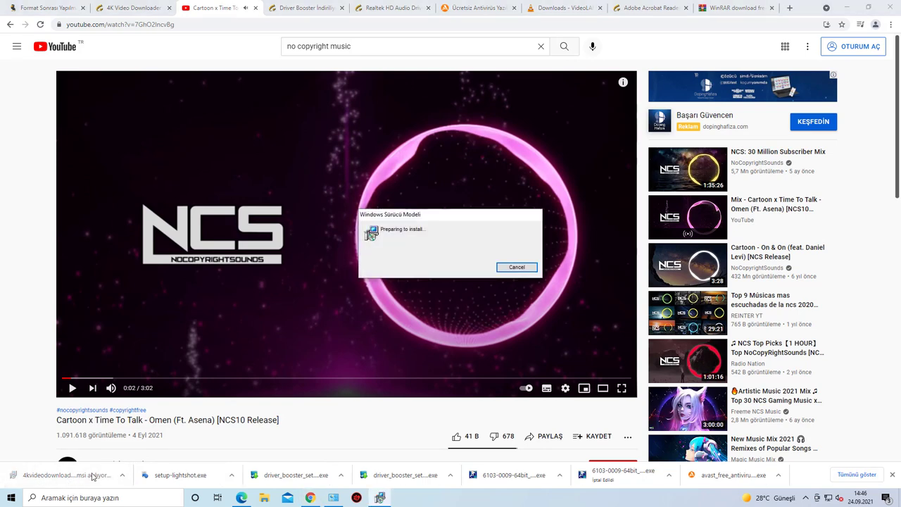
pyautogui.click(404, 301)
pyautogui.click(499, 322)
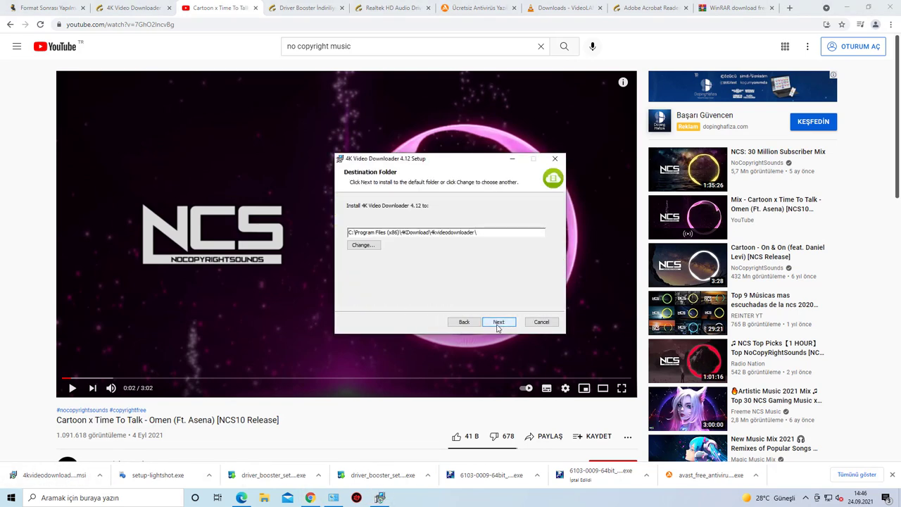
pyautogui.click(499, 322)
pyautogui.click(498, 323)
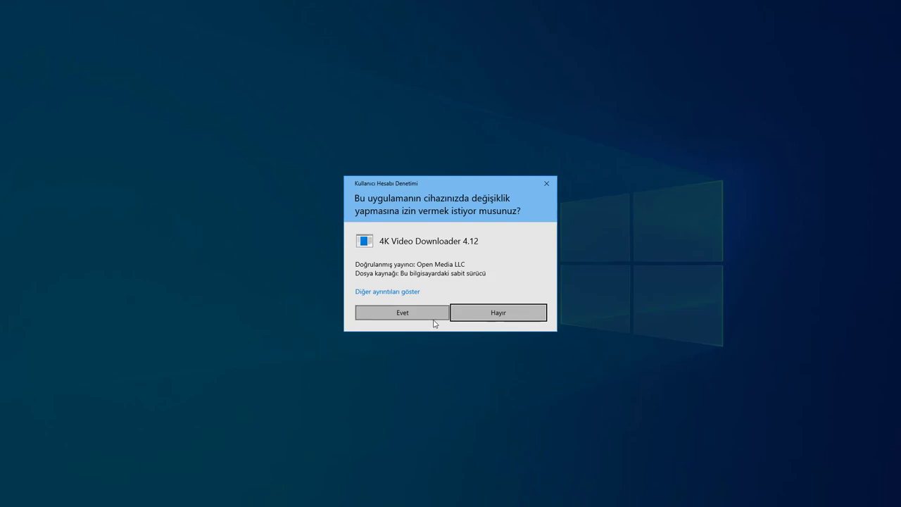
pyautogui.click(431, 316)
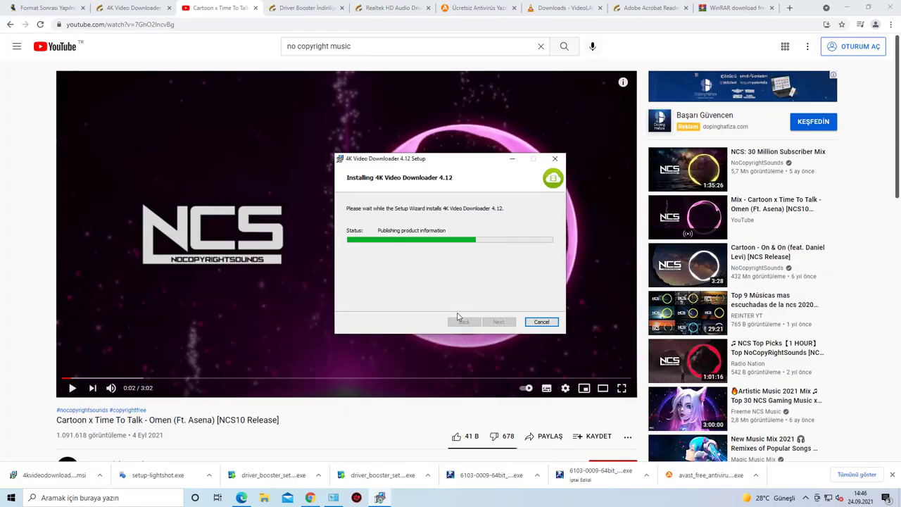
pyautogui.click(488, 320)
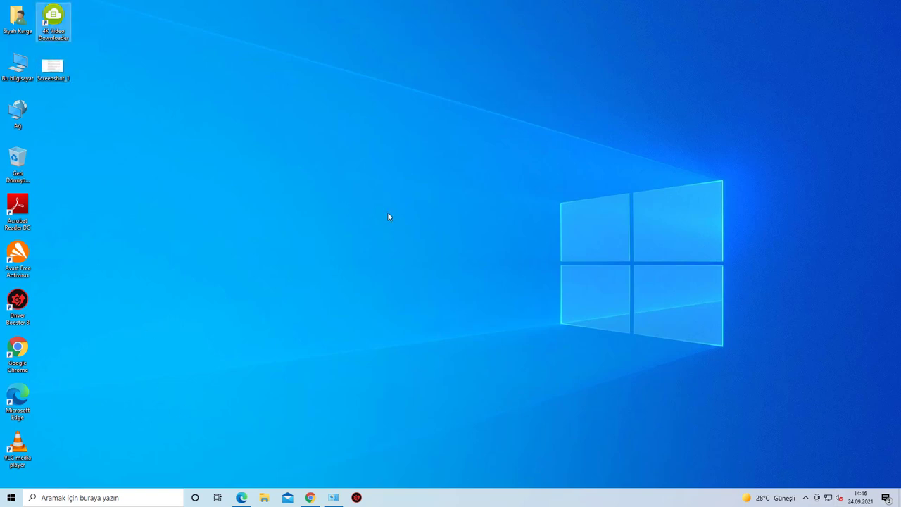
# Step: Postpone 4K Video Downloader's update reminder and copy the YouTube video's URL in Chrome
pyautogui.moveTo(423, 88); pyautogui.dragTo(457, 77)
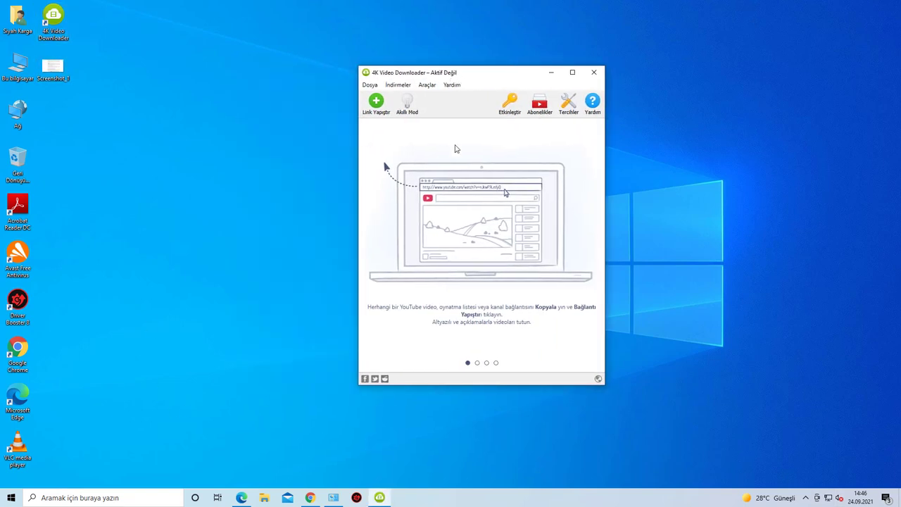
pyautogui.click(524, 297)
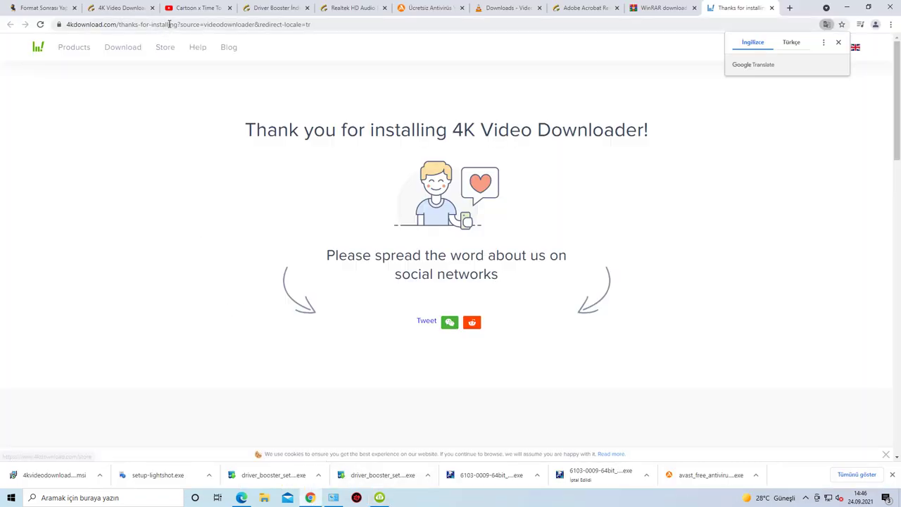
pyautogui.click(195, 11)
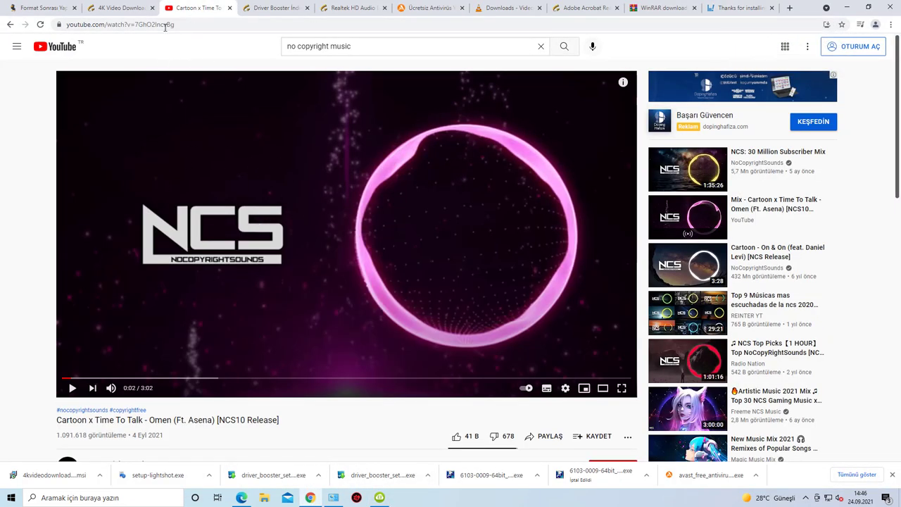
pyautogui.click(165, 27)
pyautogui.rightClick(121, 28)
pyautogui.press('Escape')
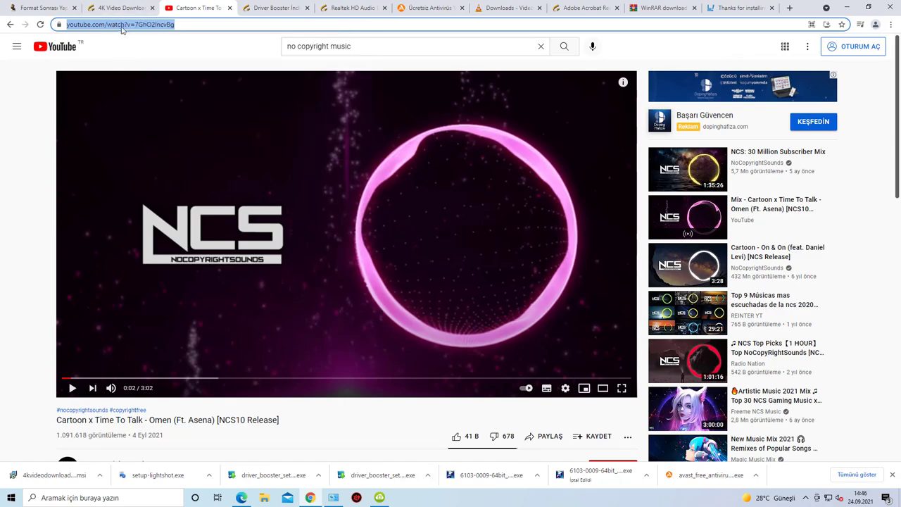
pyautogui.click(141, 74)
# Step: Paste the link into 4K Video Downloader, cancel parsing, close it, and restore Chrome
pyautogui.click(898, 499)
pyautogui.click(380, 497)
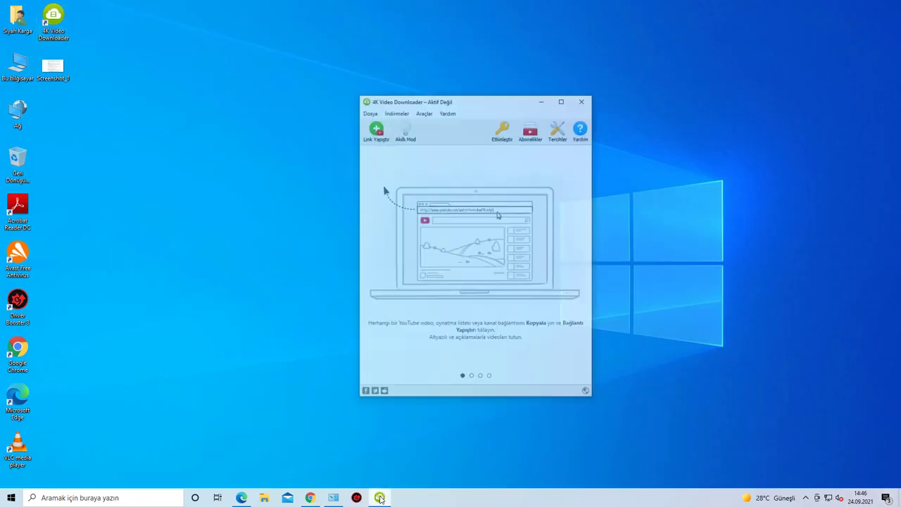
pyautogui.click(378, 103)
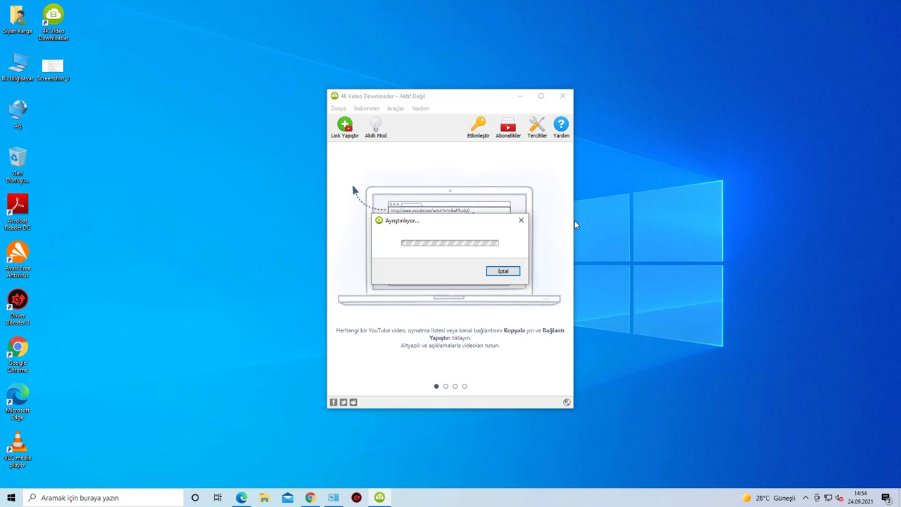
pyautogui.click(521, 220)
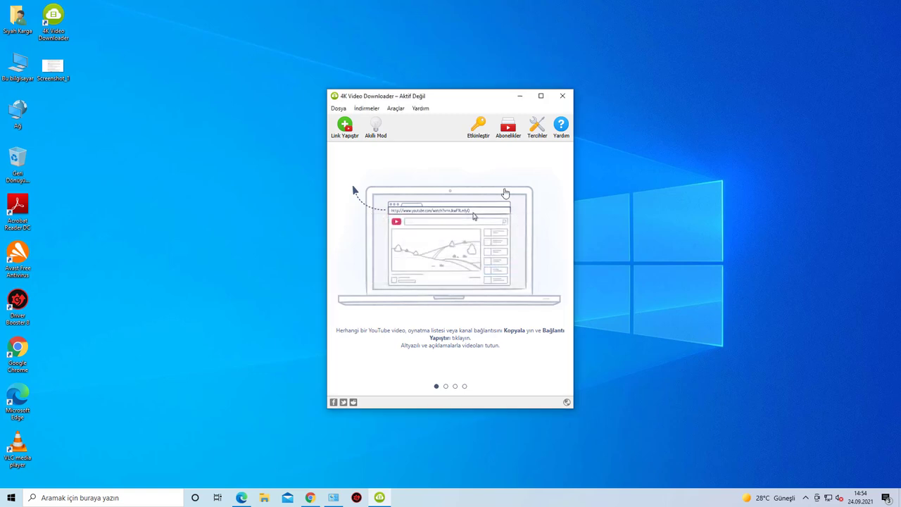
pyautogui.click(562, 97)
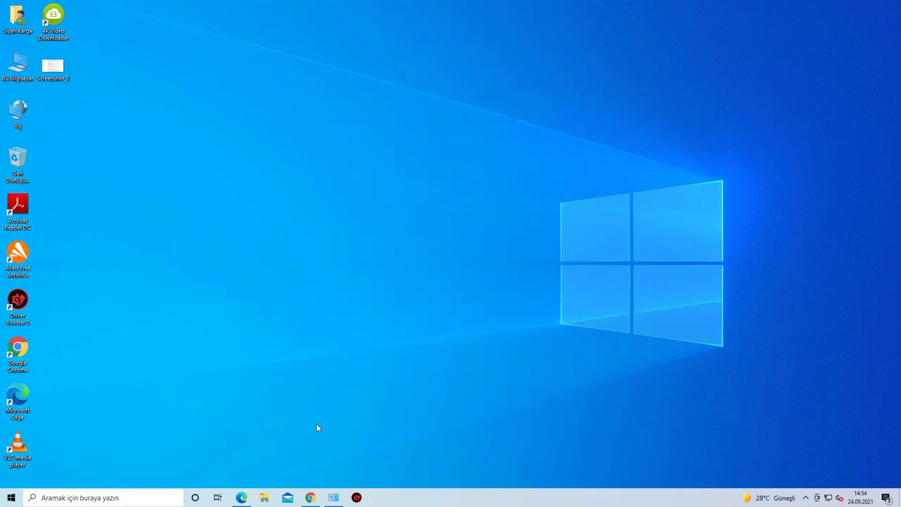
pyautogui.click(319, 500)
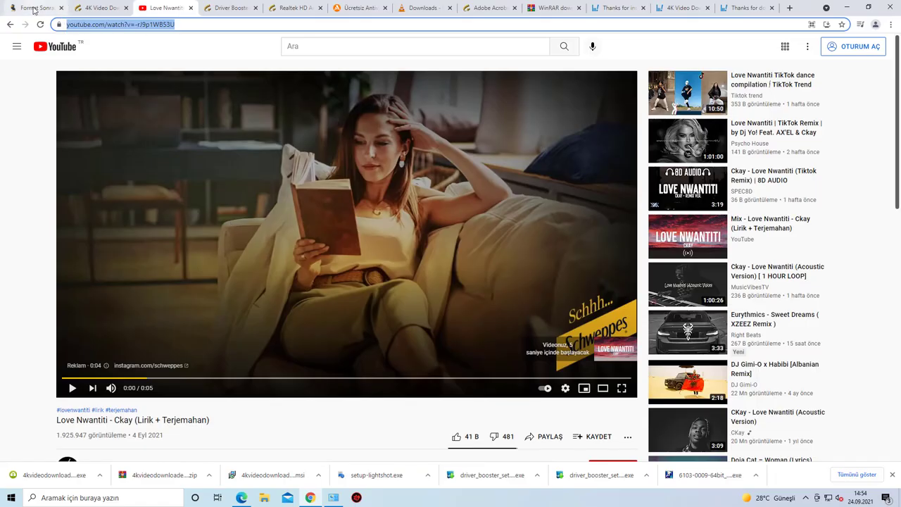
# Step: Switch to the setup guide article tab and scroll down to the Office section
pyautogui.click(39, 7)
pyautogui.click(346, 282)
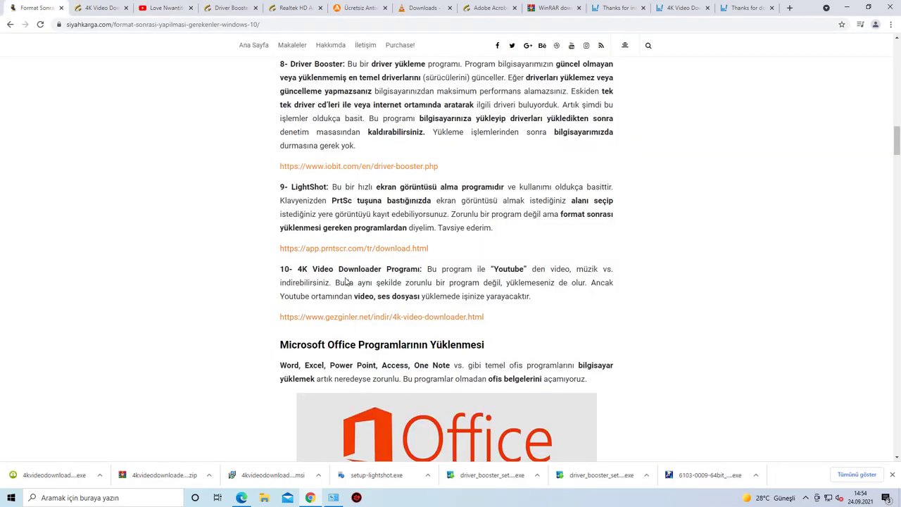
pyautogui.moveTo(297, 268); pyautogui.dragTo(426, 269)
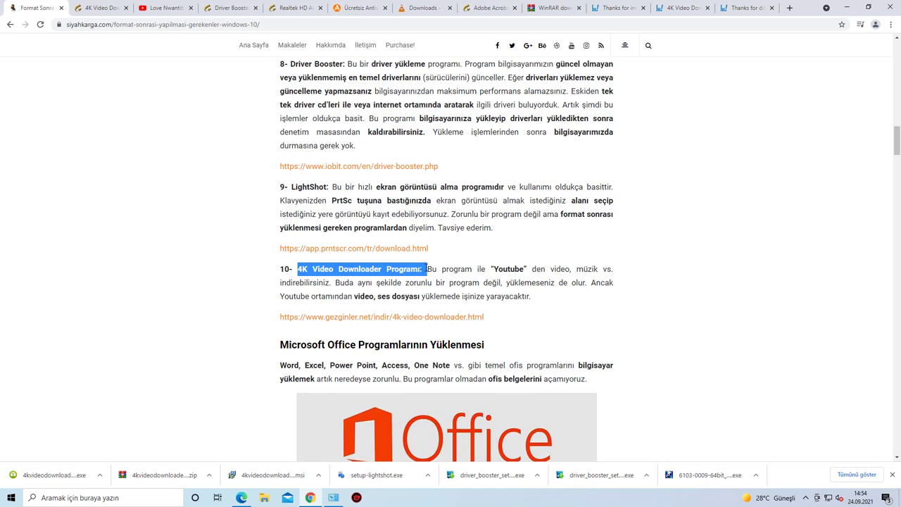
pyautogui.click(327, 285)
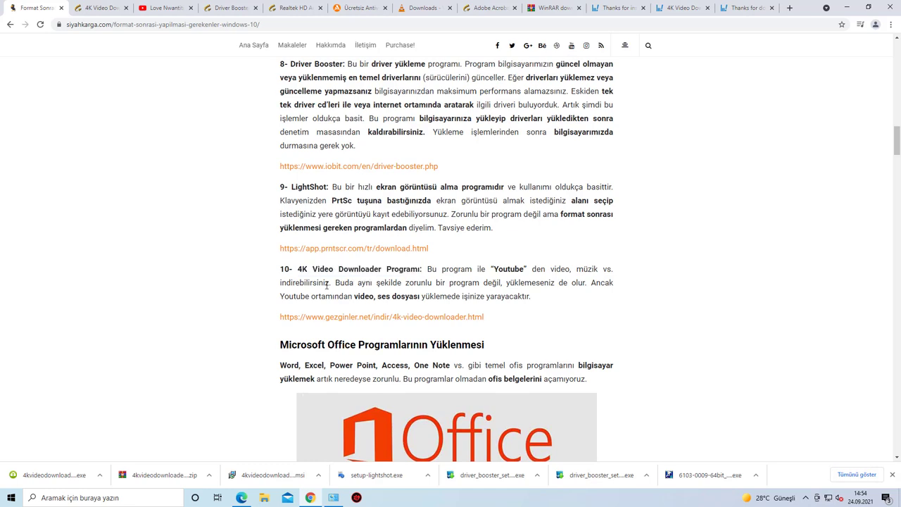
pyautogui.scroll(-3, 327, 283)
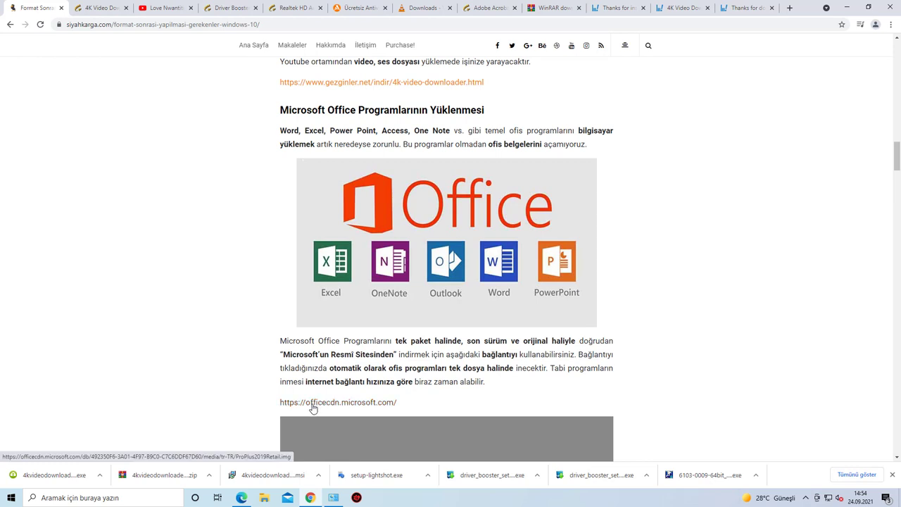
# Step: Start the ProPlus2019Retail.img download from officecdn, cancel it, and show the desktop
pyautogui.click(335, 406)
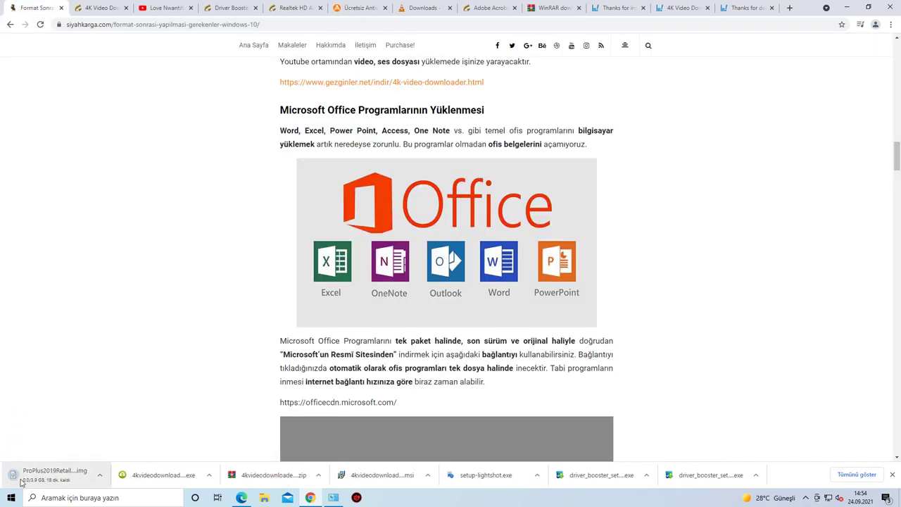
pyautogui.click(100, 475)
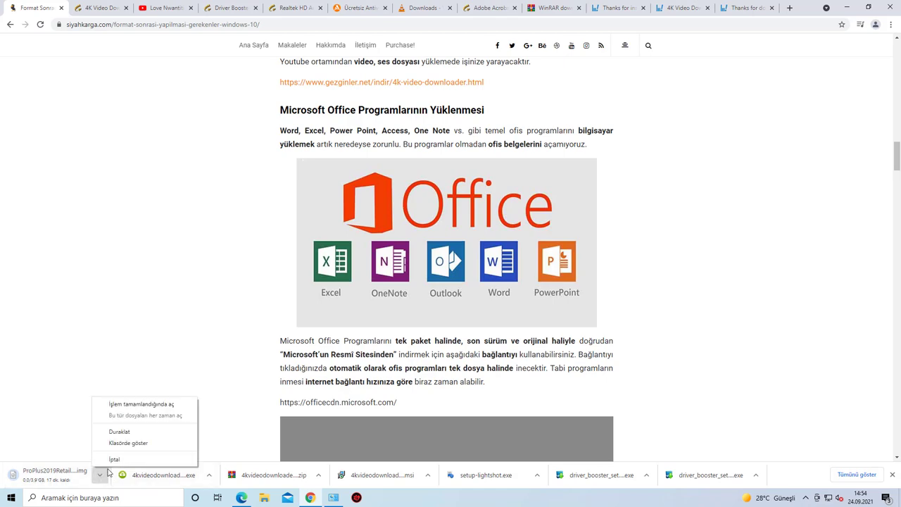
pyautogui.click(110, 462)
pyautogui.press('super+d')
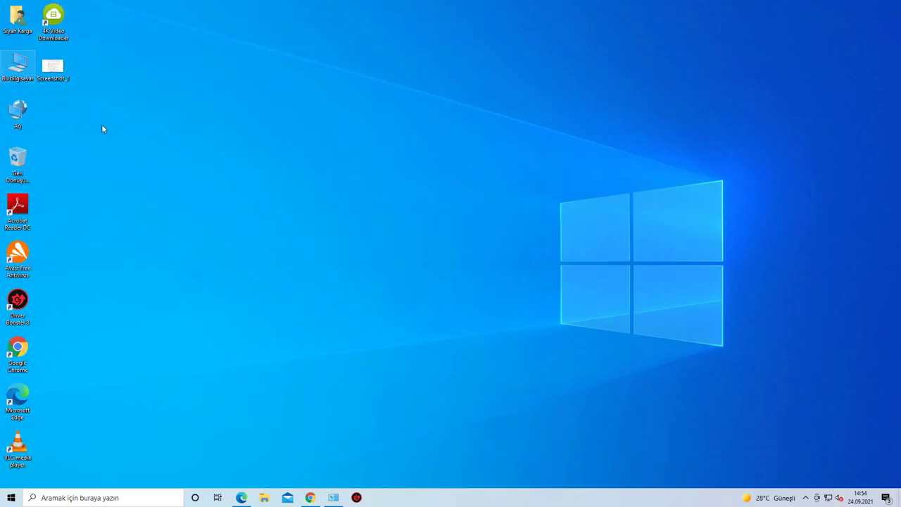
# Step: Open Downloads via This PC and select the ProPlus2019Retail disk image
pyautogui.doubleClick(18, 67)
pyautogui.click(270, 217)
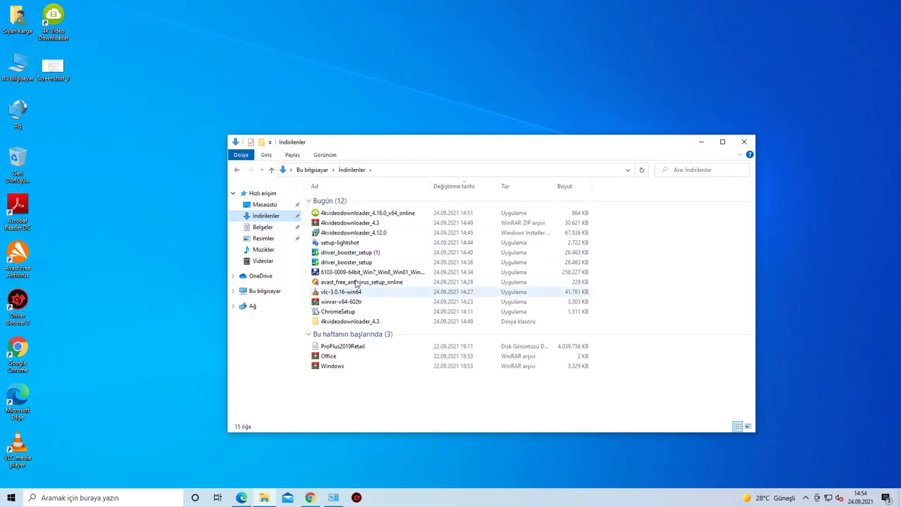
pyautogui.click(356, 347)
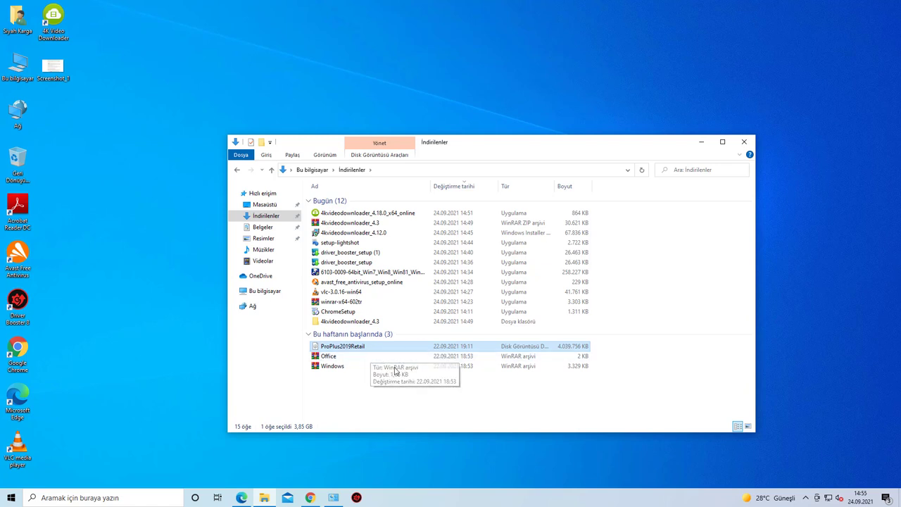
# Step: Open ProPlus2019Retail.img with Windows Explorer to mount it
pyautogui.rightClick(347, 350)
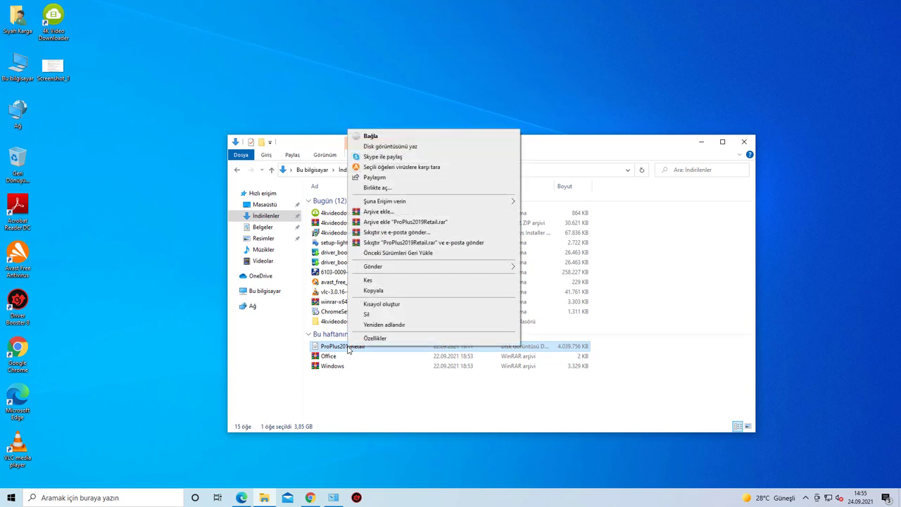
pyautogui.click(386, 190)
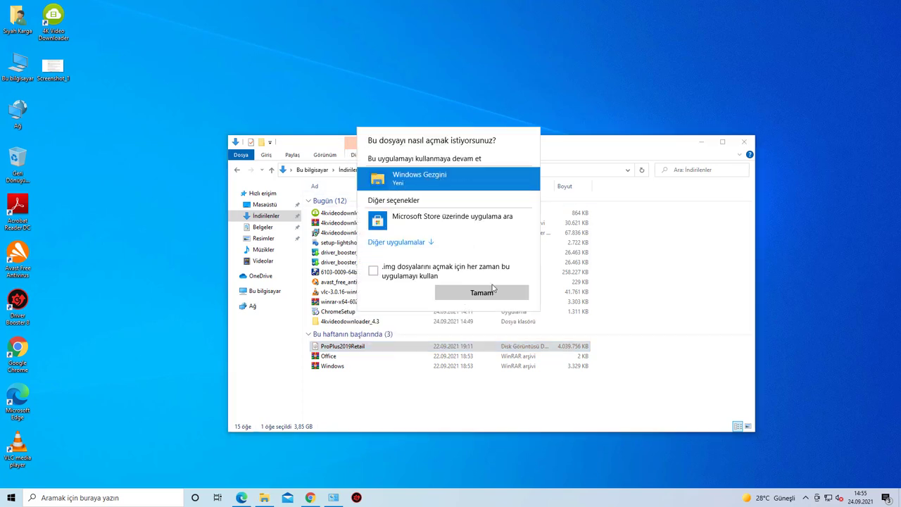
pyautogui.click(493, 290)
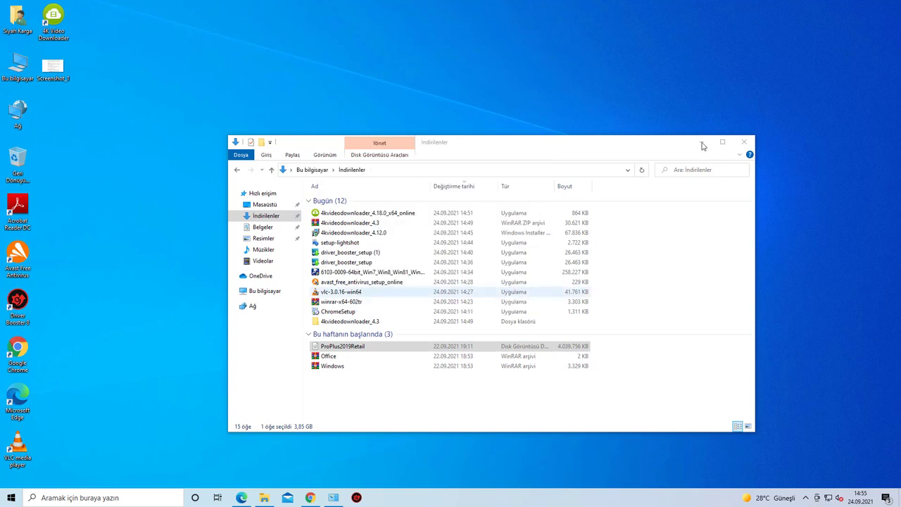
# Step: Run Setup from the mounted Office disc, approve the UAC prompt, and let Office 2019 install
pyautogui.click(744, 141)
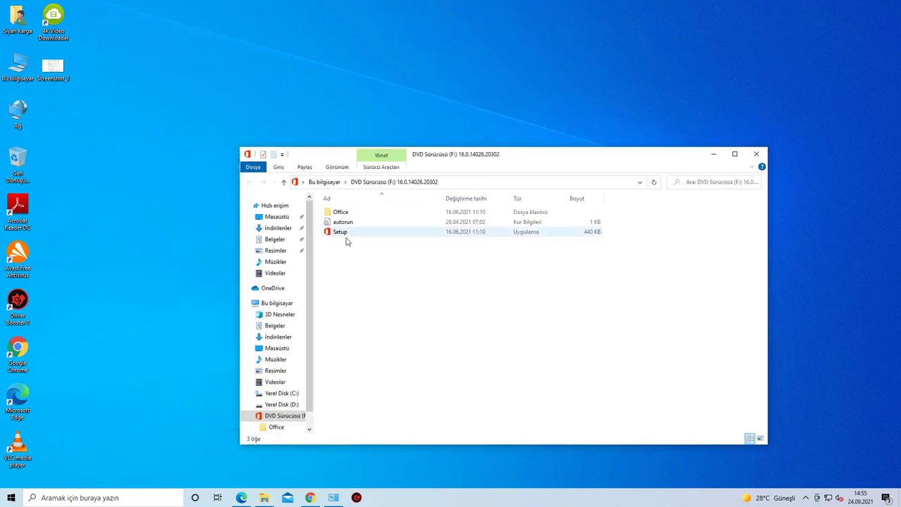
pyautogui.click(339, 233)
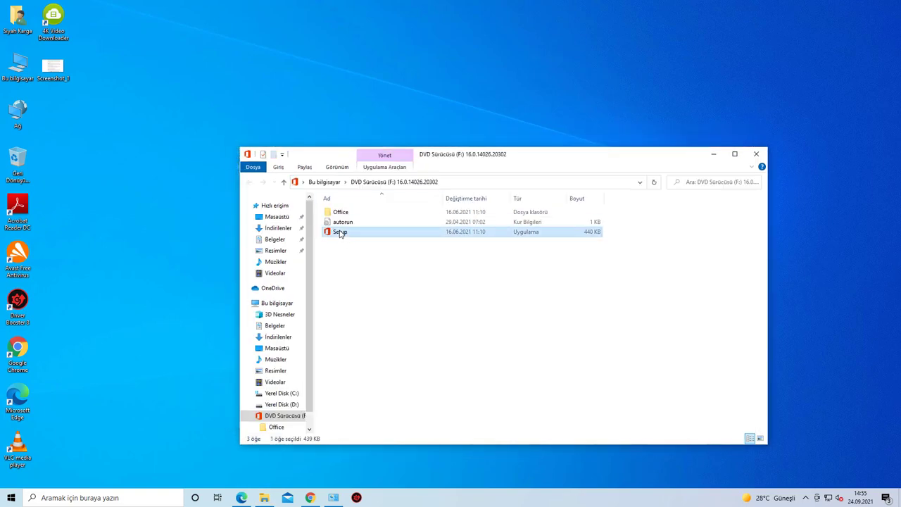
pyautogui.doubleClick(339, 233)
pyautogui.click(405, 314)
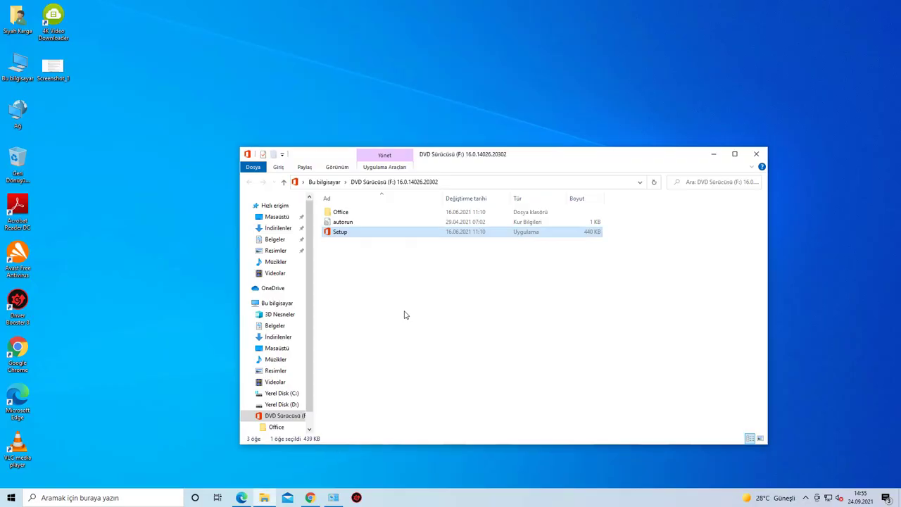
pyautogui.click(756, 155)
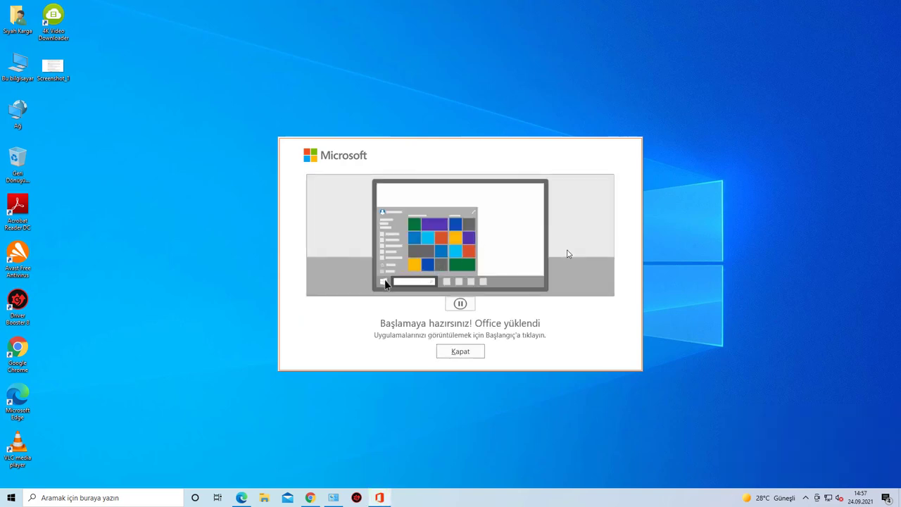
# Step: Dismiss the Office installer, verify Windows 10 shows a digital licence on Etkinleştirme, then close Settings
pyautogui.click(459, 352)
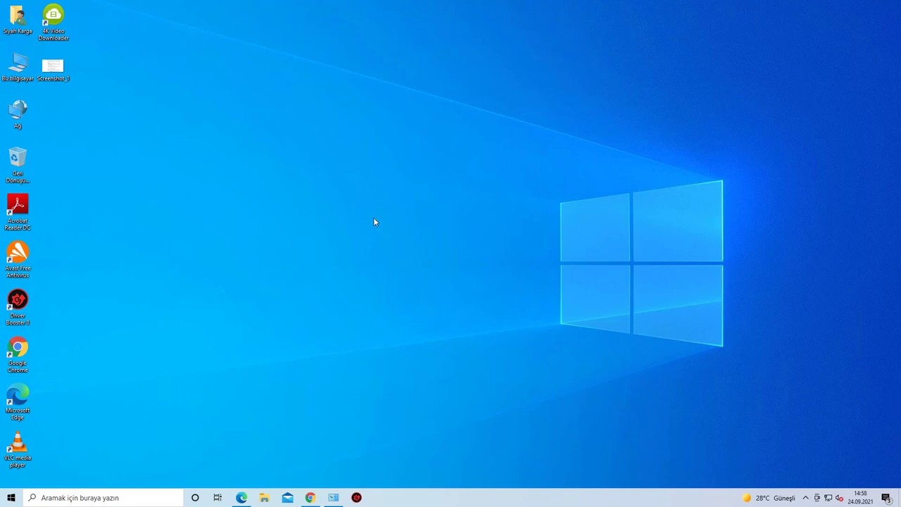
pyautogui.rightClick(7, 502)
pyautogui.click(44, 407)
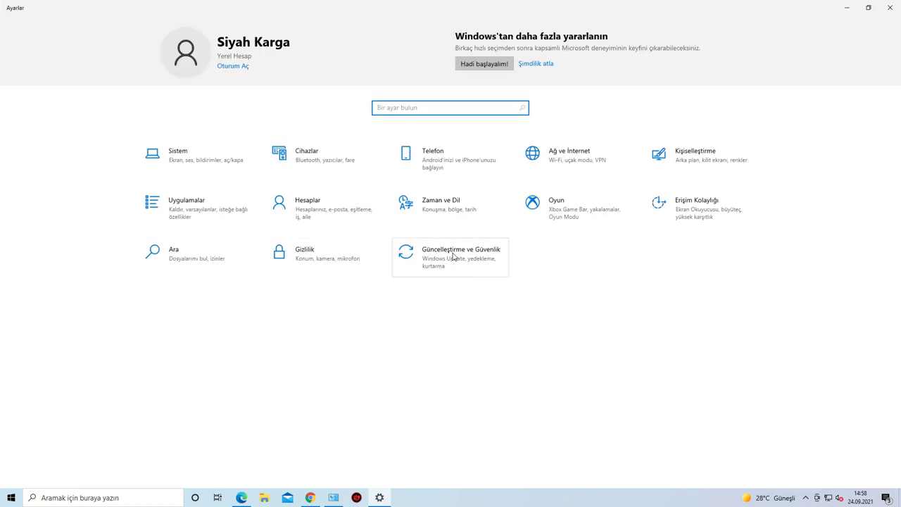
pyautogui.click(457, 262)
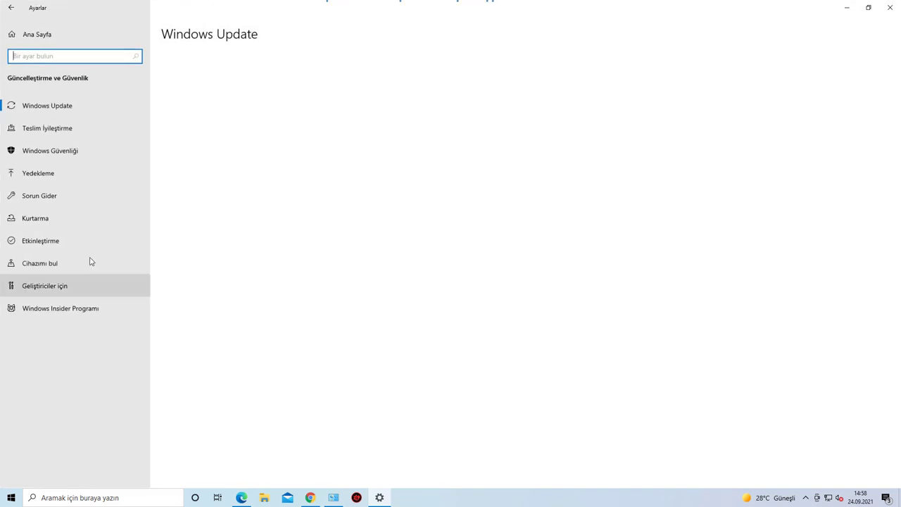
pyautogui.click(69, 248)
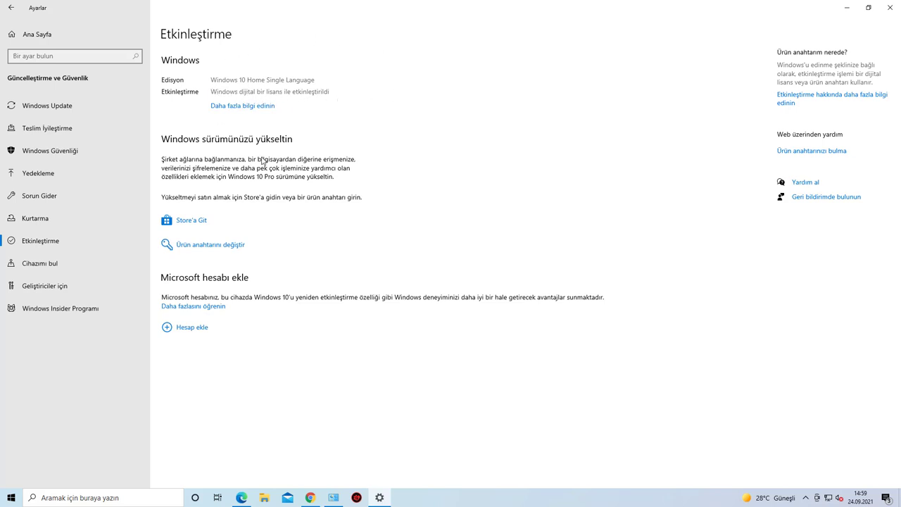
pyautogui.click(893, 10)
# Step: Create a new Microsoft Word Belgesi on the desktop
pyautogui.rightClick(337, 256)
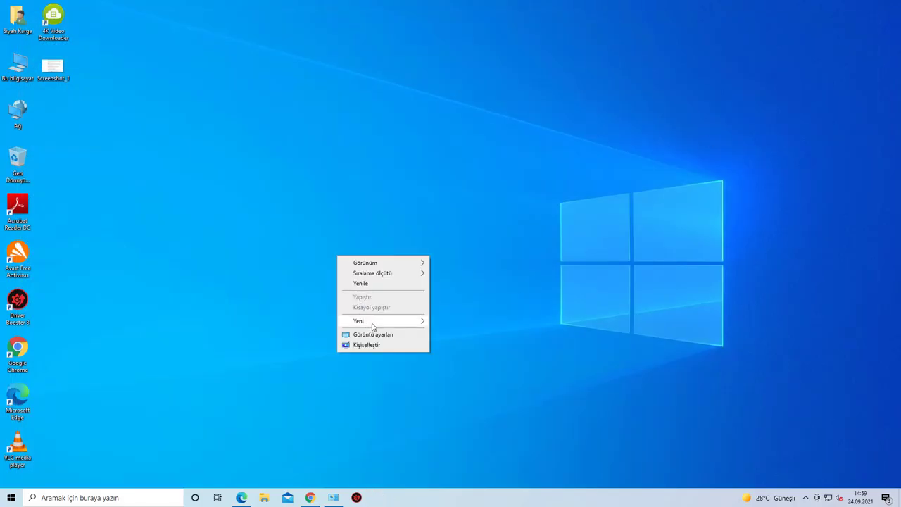
pyautogui.moveTo(371, 324)
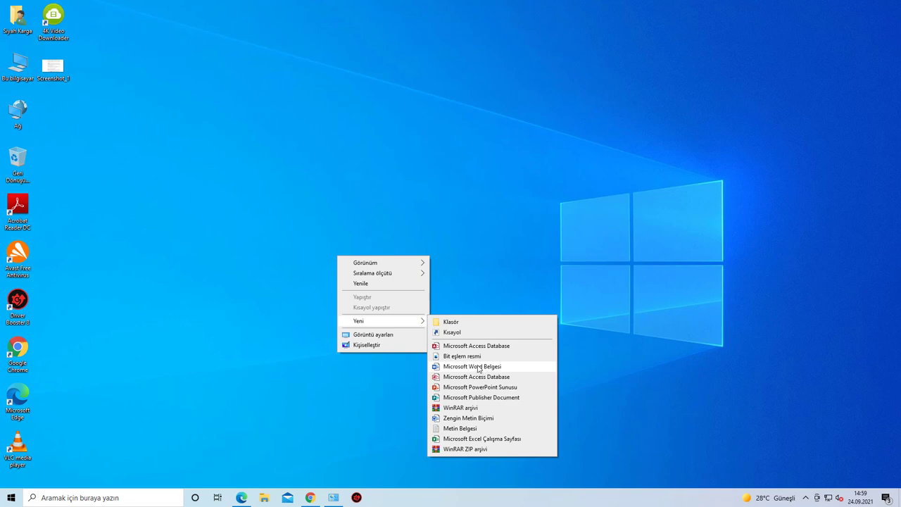
pyautogui.click(479, 366)
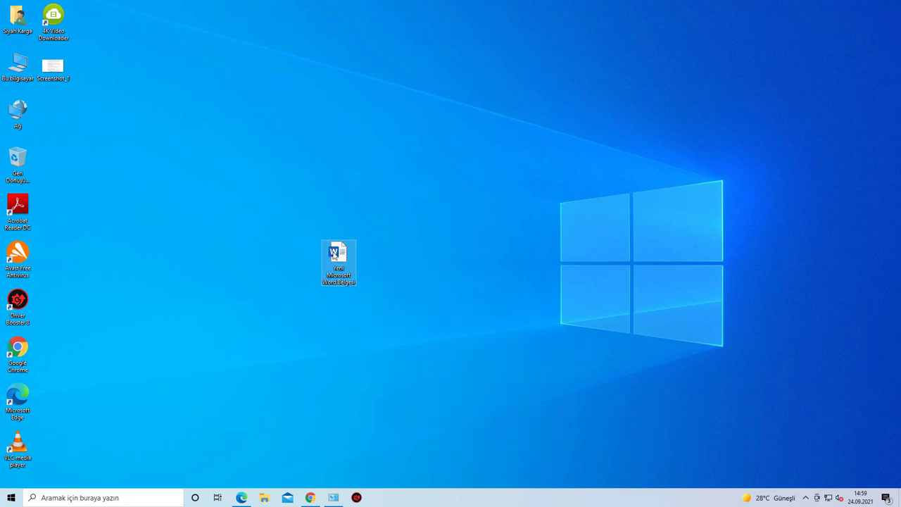
# Step: Open the document, skip the product key, accept the licence, and check Hesap activation before closing Word
pyautogui.doubleClick(334, 253)
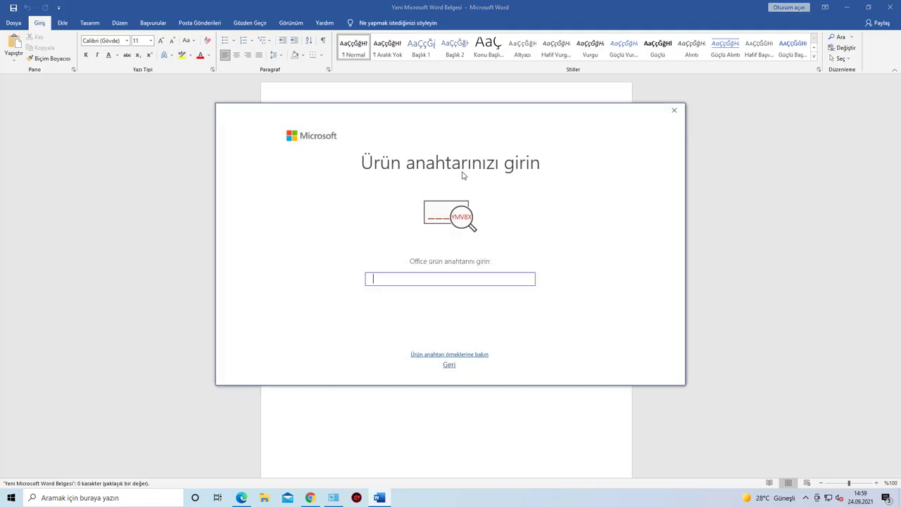
pyautogui.click(674, 110)
pyautogui.click(481, 325)
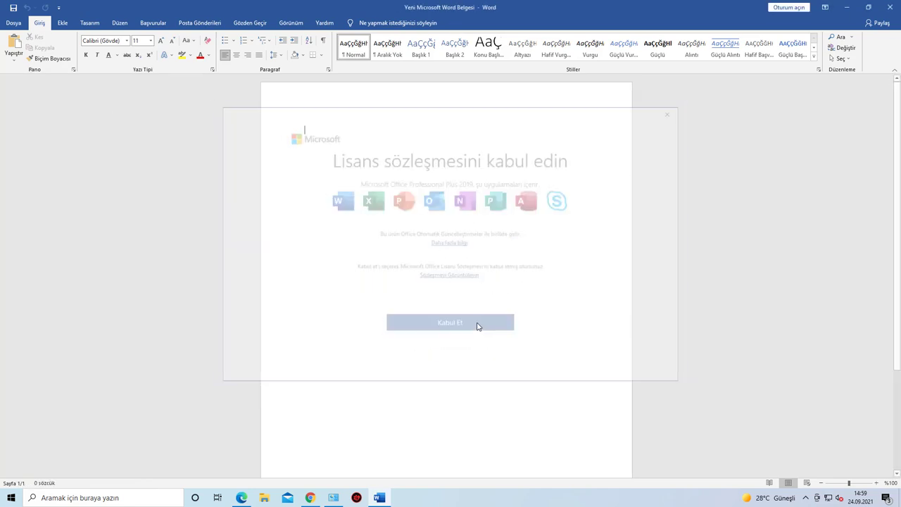
pyautogui.click(627, 352)
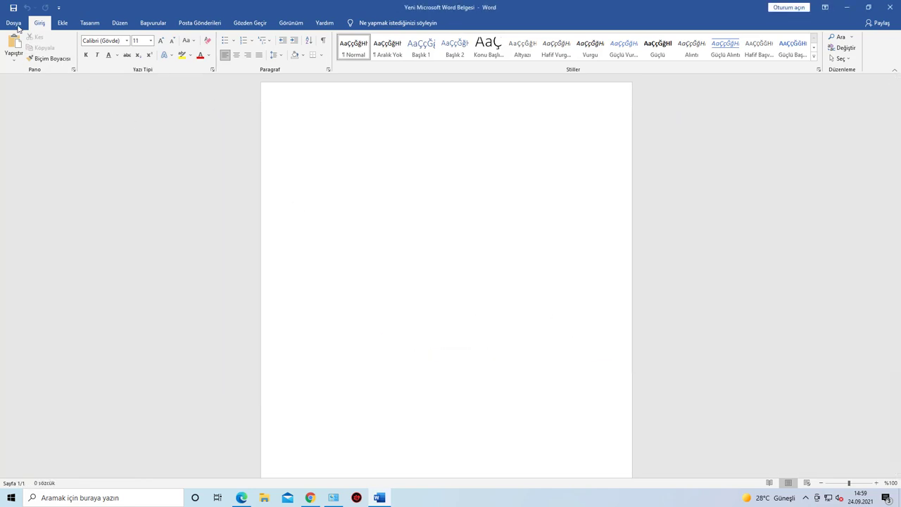
pyautogui.click(14, 22)
pyautogui.click(43, 433)
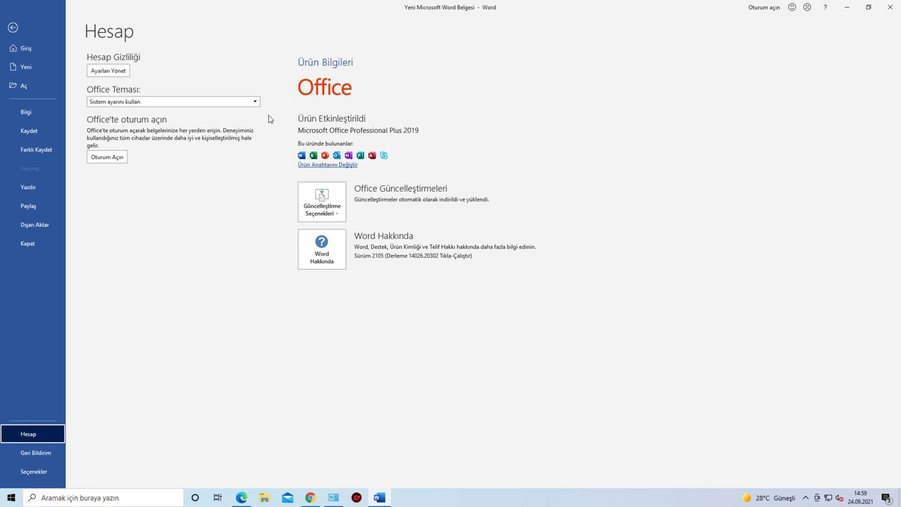
pyautogui.click(890, 7)
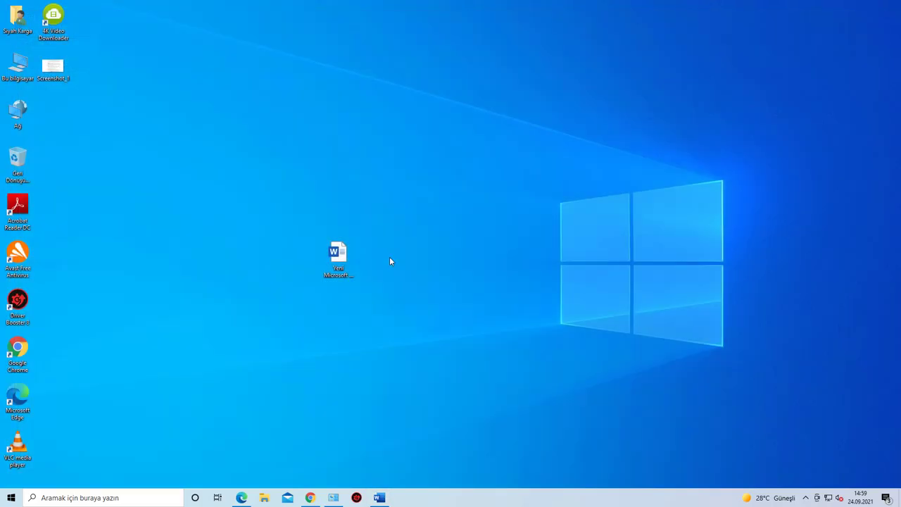
# Step: Reopen the document, recheck Office Professional Plus 2019 activation under Hesap, and close Word
pyautogui.click(341, 256)
pyautogui.doubleClick(341, 257)
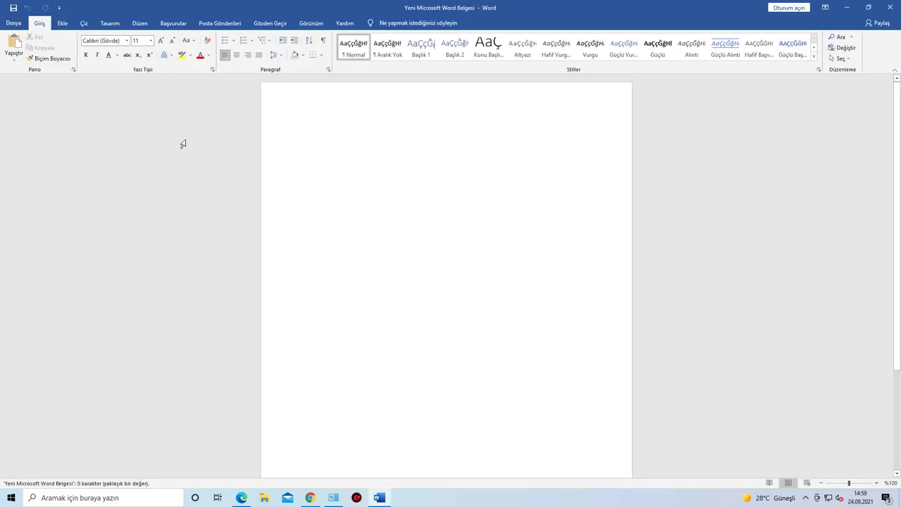
pyautogui.click(5, 23)
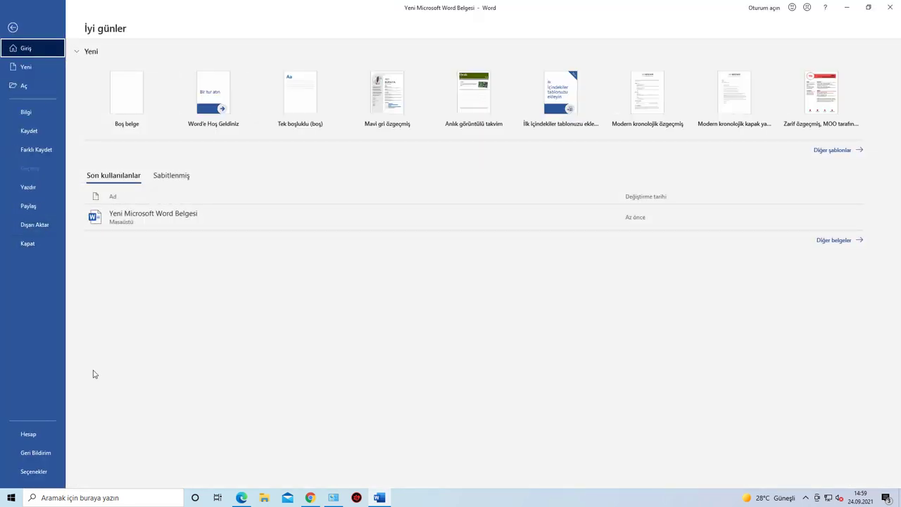
pyautogui.click(45, 434)
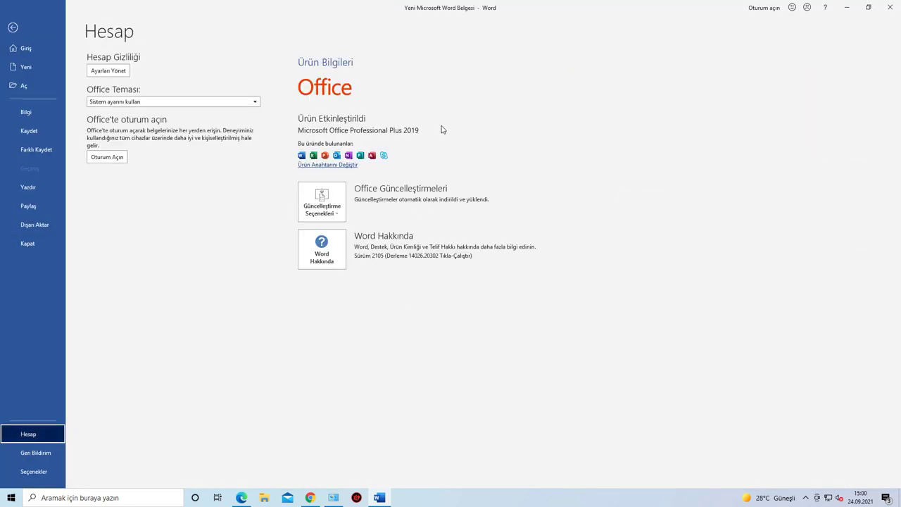
pyautogui.click(890, 7)
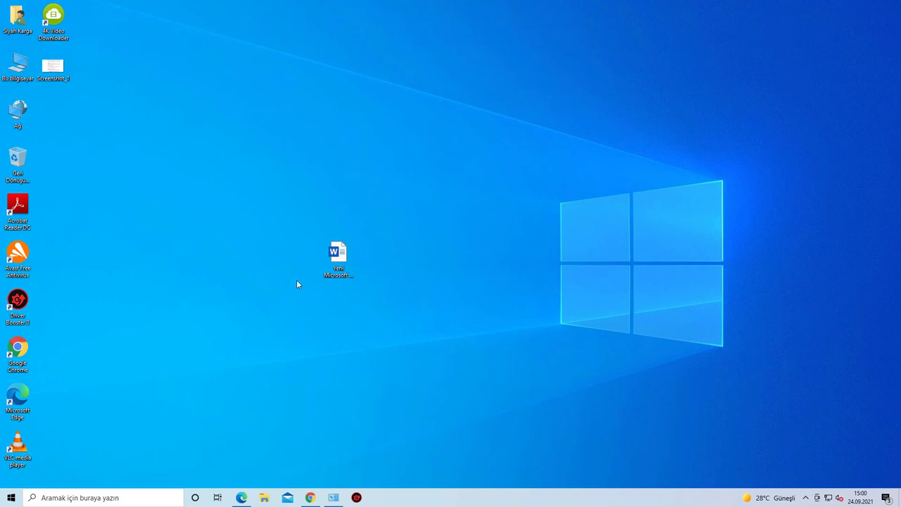
# Step: In the setup article's activation section, follow the 'tıklayınız' Amazon licence-key link
pyautogui.click(310, 497)
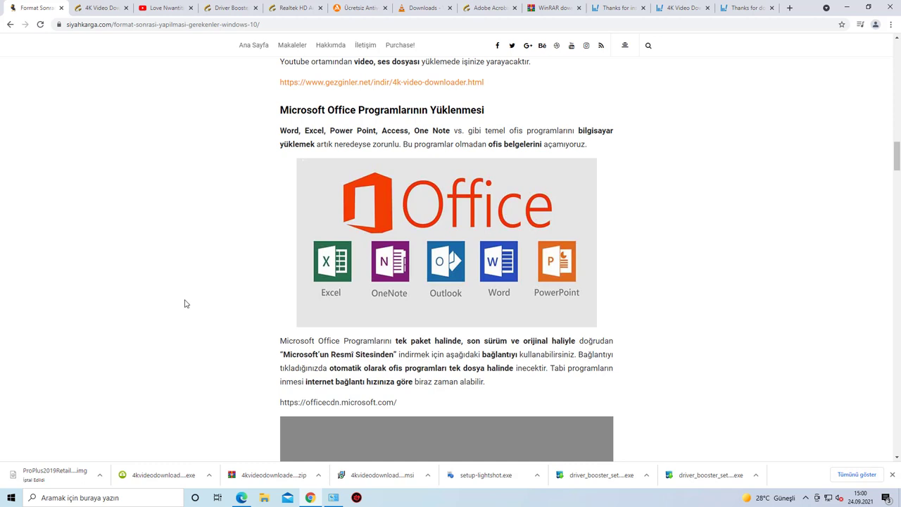
pyautogui.scroll(3, 182, 305)
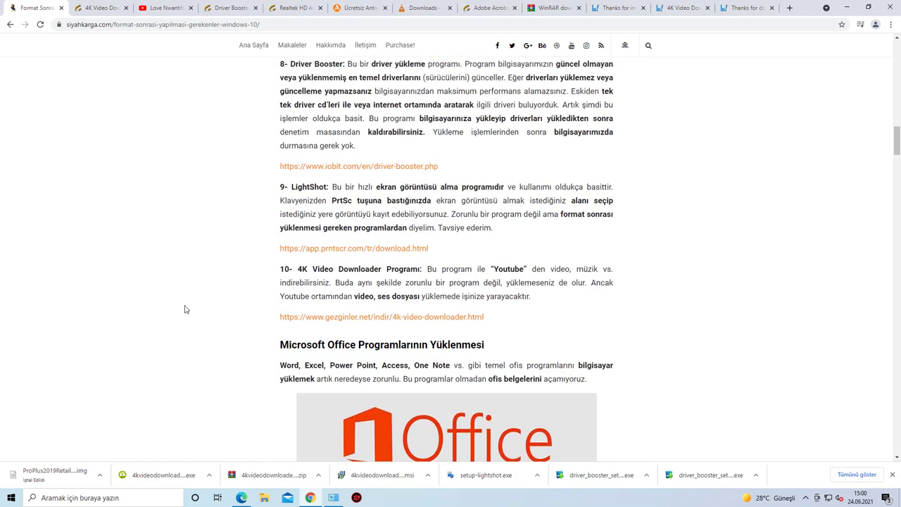
pyautogui.scroll(-3, 387, 328)
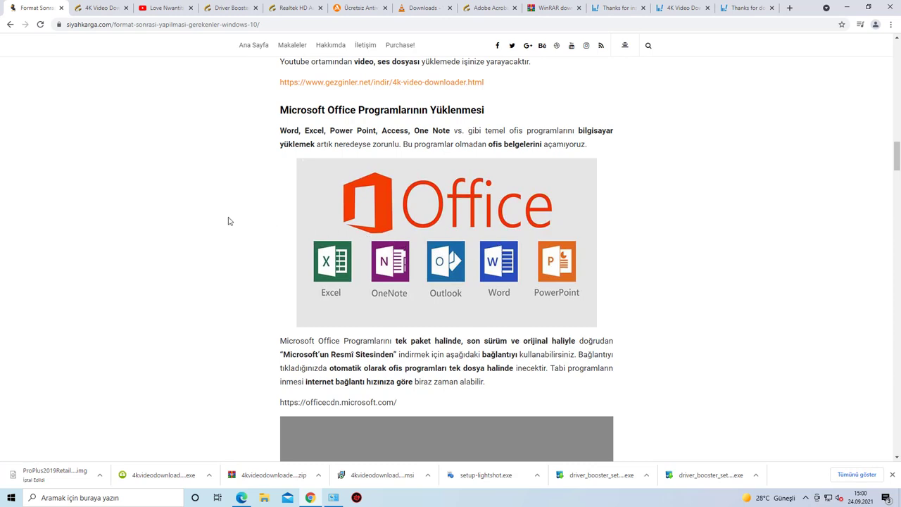
pyautogui.scroll(-8, 228, 221)
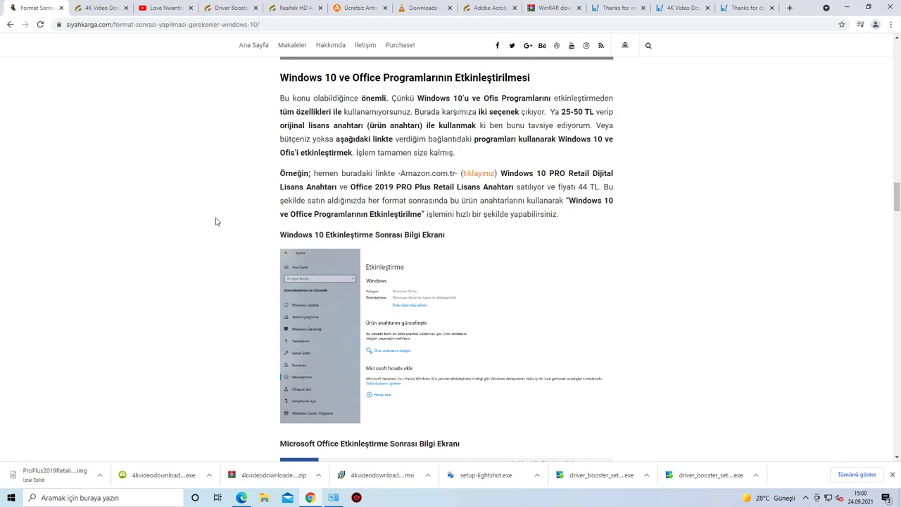
pyautogui.scroll(-3, 483, 245)
pyautogui.scroll(3, 458, 294)
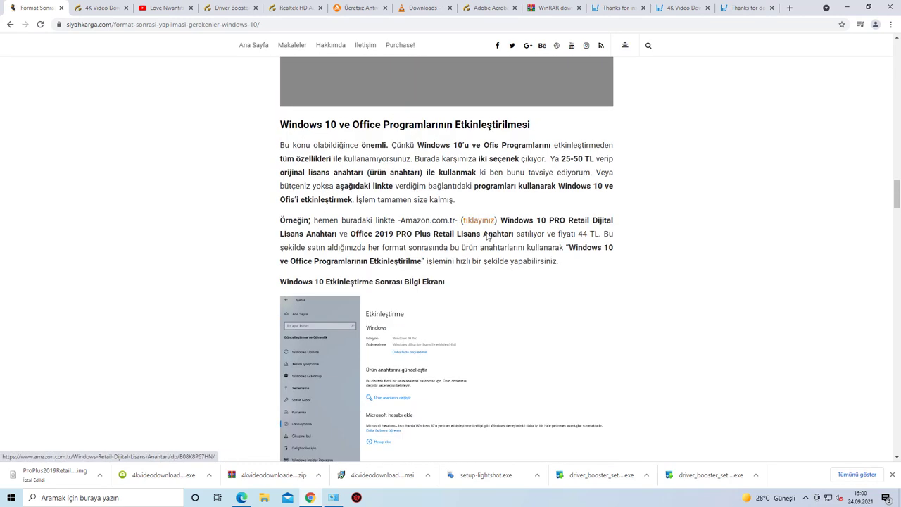
pyautogui.click(476, 224)
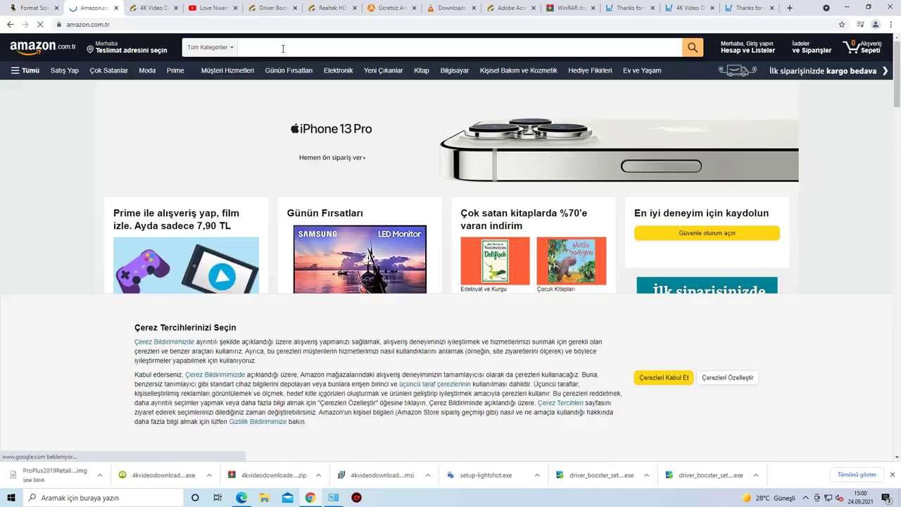
# Step: Search Amazon for 'lisans anahtarı' and open the Windows 10 PRO + Office 2019 PRO Plus listing
pyautogui.click(282, 48)
pyautogui.write('wind')
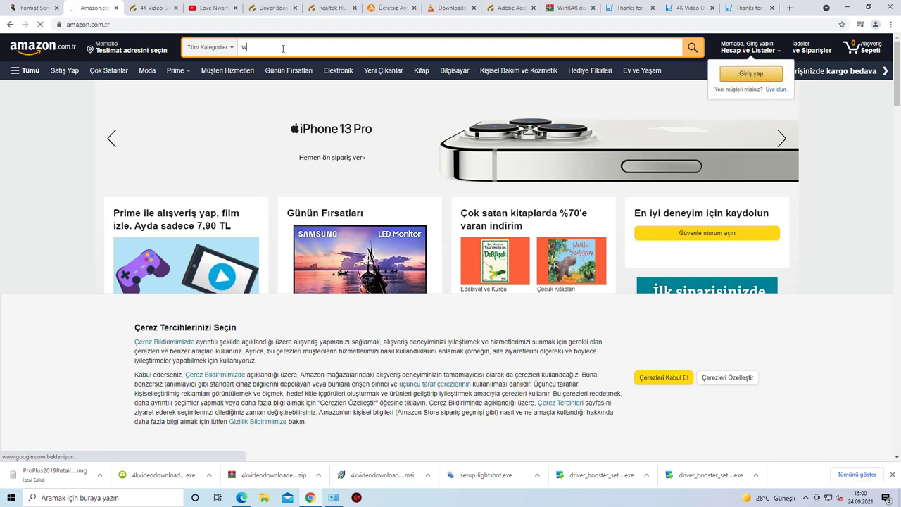
pyautogui.press('BackSpace')
pyautogui.press('BackSpace')
pyautogui.press('BackSpace')
pyautogui.press('BackSpace')
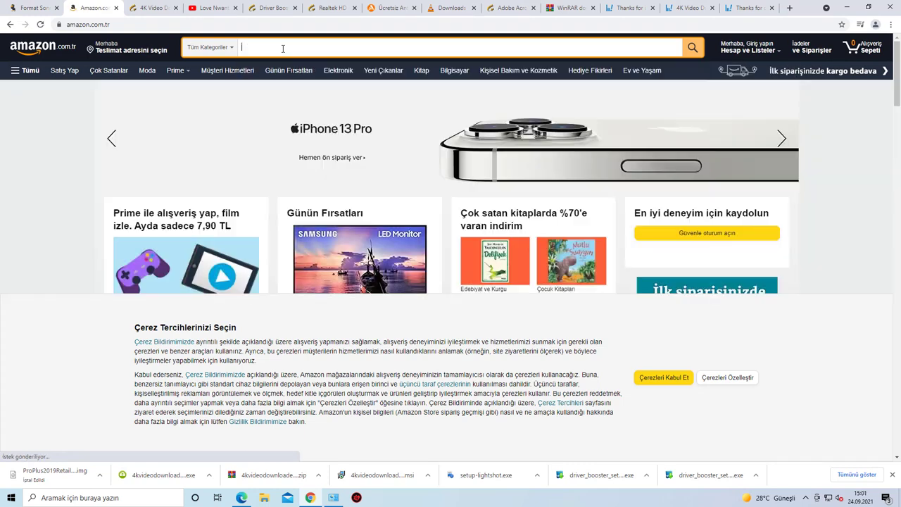
pyautogui.write('lisans anahtarı')
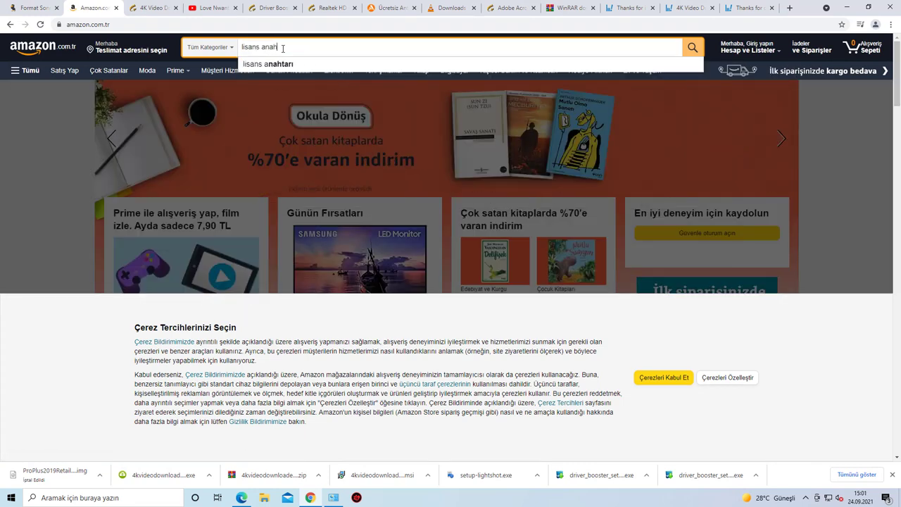
pyautogui.press('Return')
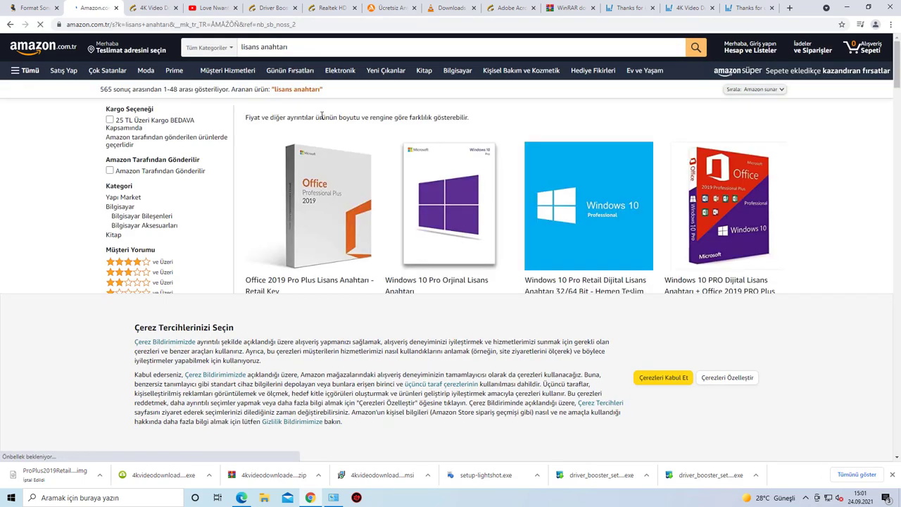
pyautogui.scroll(-2, 382, 171)
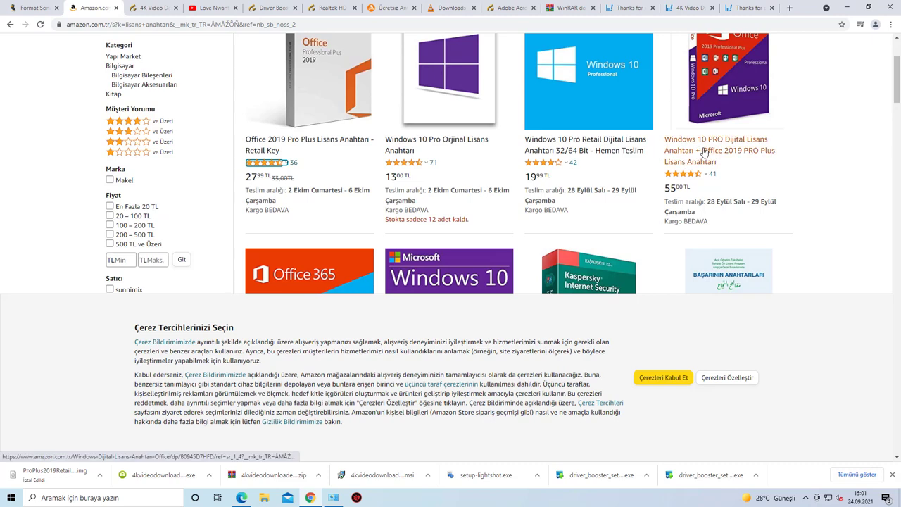
pyautogui.click(704, 149)
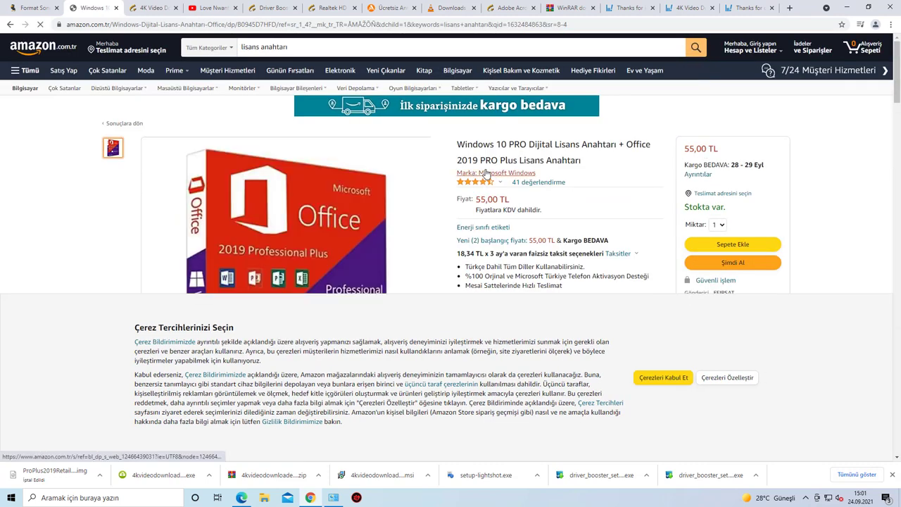
# Step: Highlight 'Windows 10 PRO' and '2019 PRO Plus' in the listing title, then return to the article
pyautogui.moveTo(458, 145); pyautogui.dragTo(535, 145)
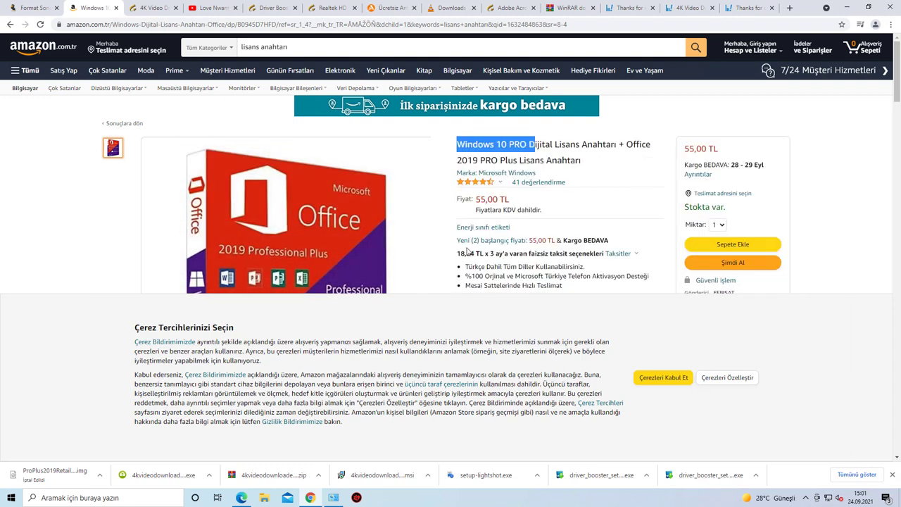
pyautogui.click(469, 144)
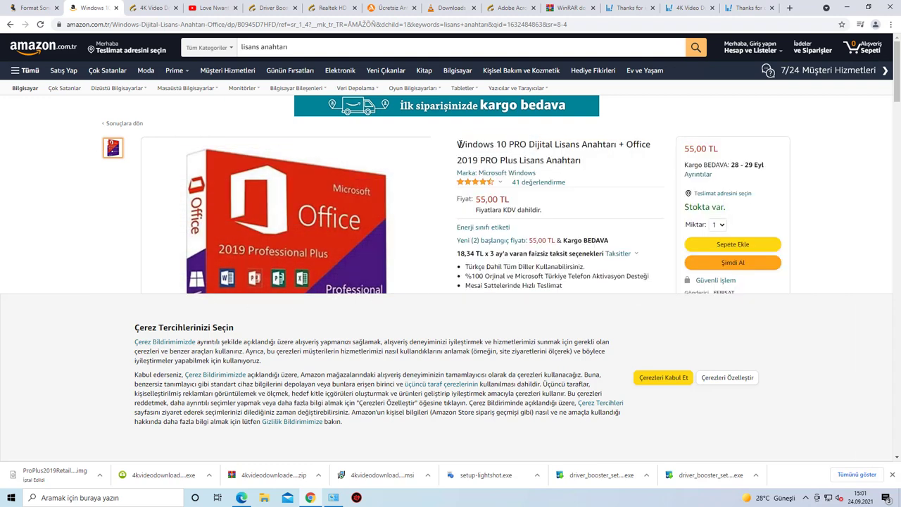
pyautogui.moveTo(459, 144); pyautogui.dragTo(548, 147)
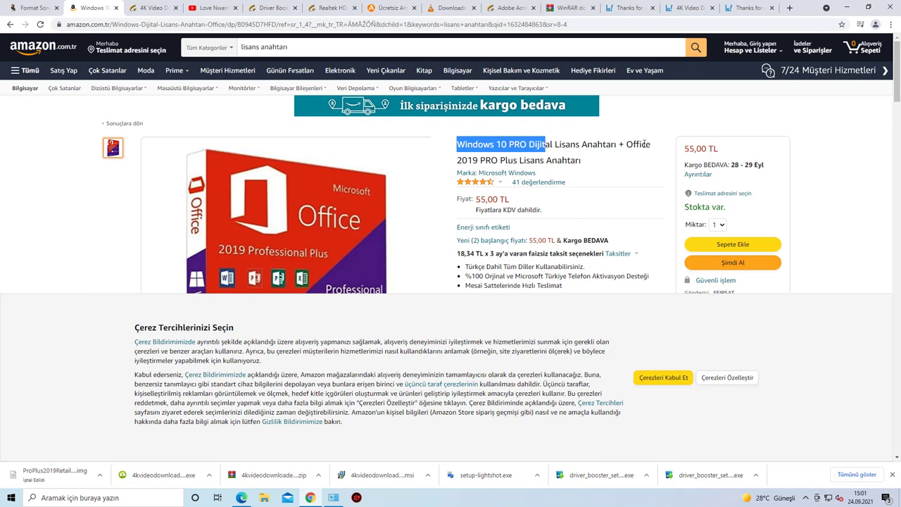
pyautogui.moveTo(459, 161); pyautogui.dragTo(538, 156)
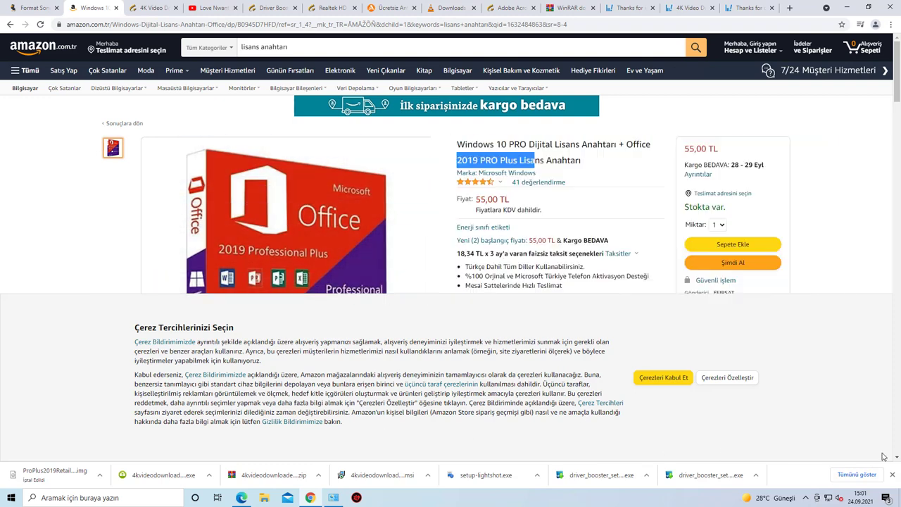
pyautogui.click(21, 9)
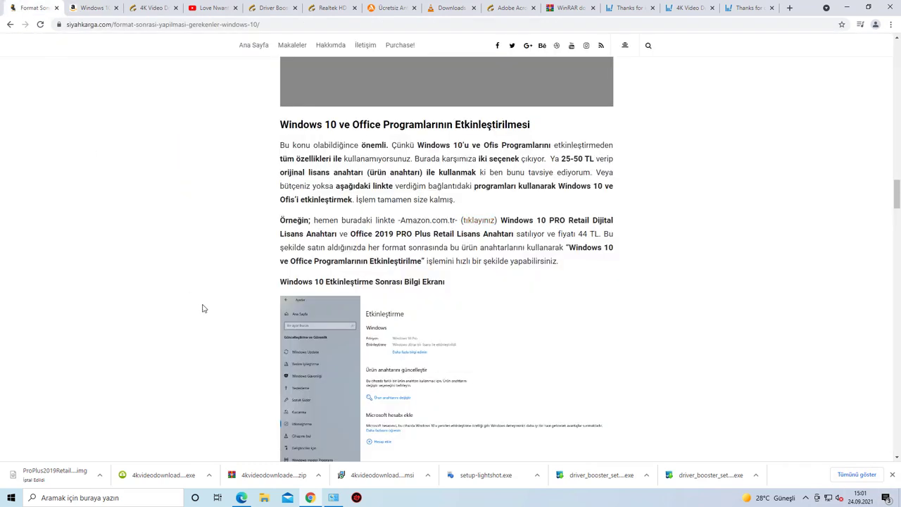
# Step: Scroll through the article's Office and Windows 10 activation instructions, then bring up the desktop
pyautogui.scroll(-10, 423, 362)
pyautogui.scroll(-7, 417, 362)
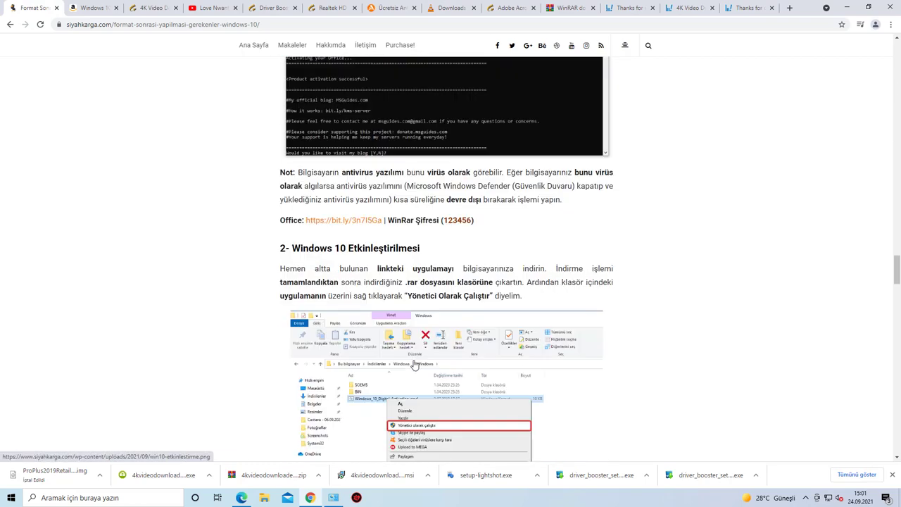
pyautogui.scroll(2, 405, 366)
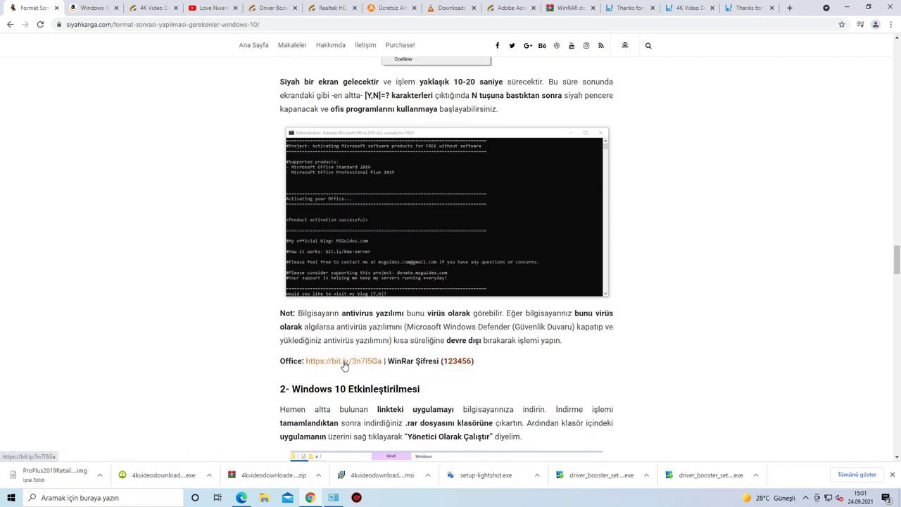
pyautogui.scroll(-10, 380, 364)
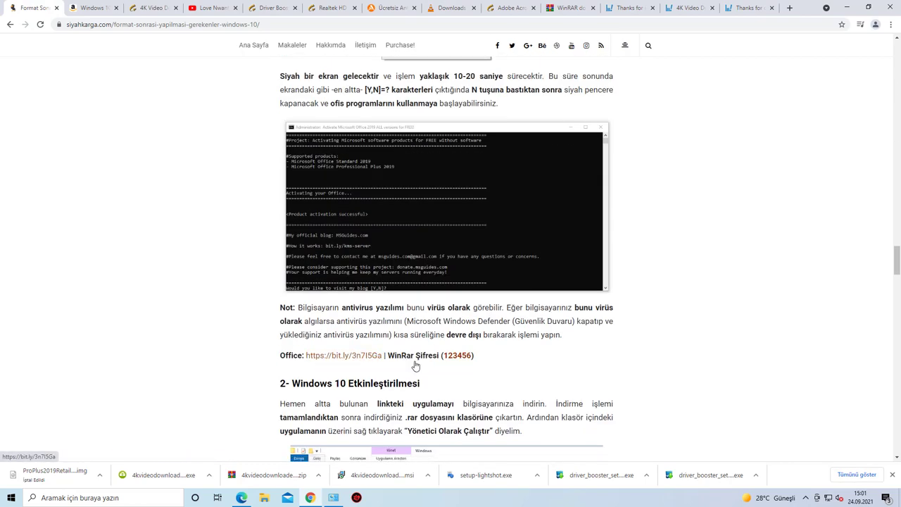
pyautogui.scroll(-2, 414, 365)
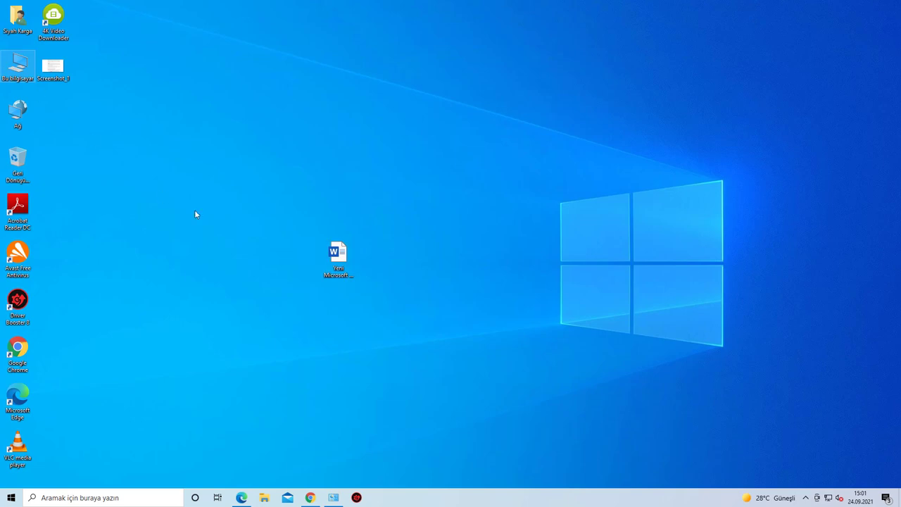
pyautogui.press('super+e')
# Step: Open the Downloads folder, move its window, select the Windows archive, and switch back to Chrome
pyautogui.click(290, 240)
pyautogui.moveTo(402, 167); pyautogui.dragTo(221, 128)
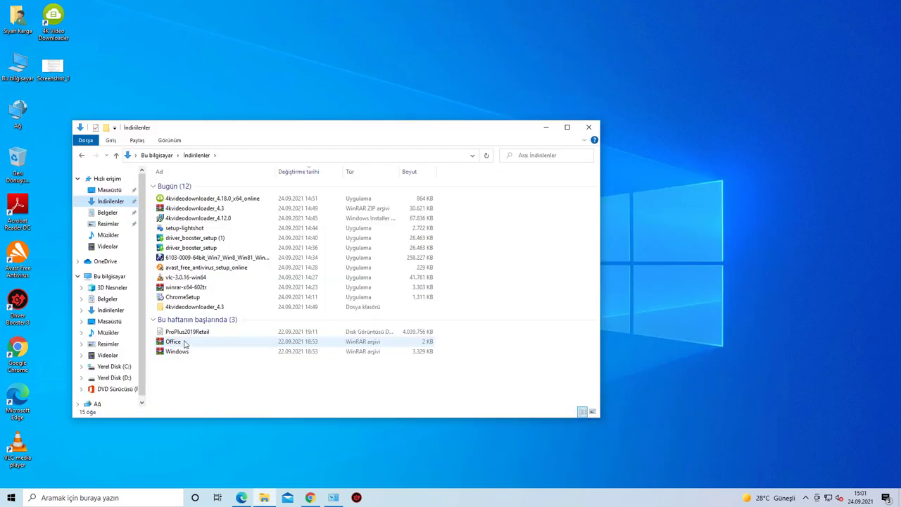
pyautogui.click(180, 352)
pyautogui.press('Up')
pyautogui.press('Down')
pyautogui.hotkey('alt', 'Tab')
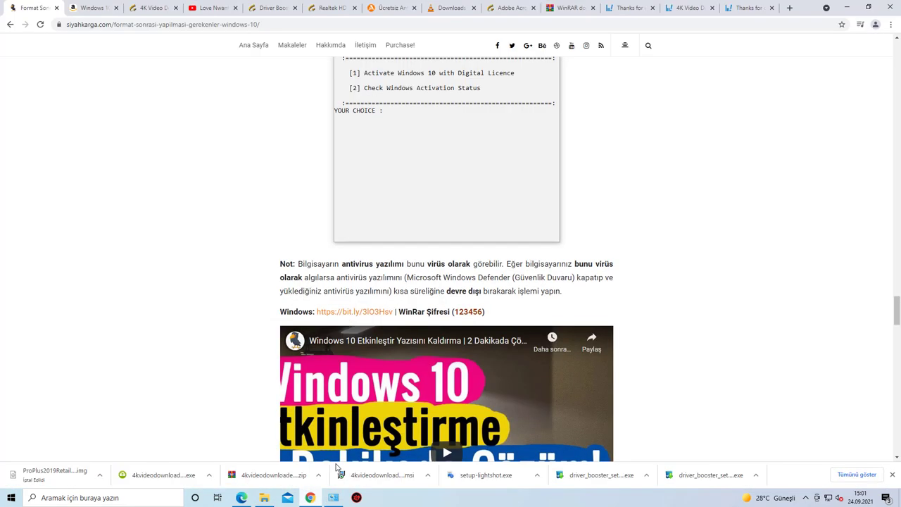
# Step: Open the Windows.rar MEGA link, accept cookies, and return to Downloads with the Windows archive selected
pyautogui.click(372, 312)
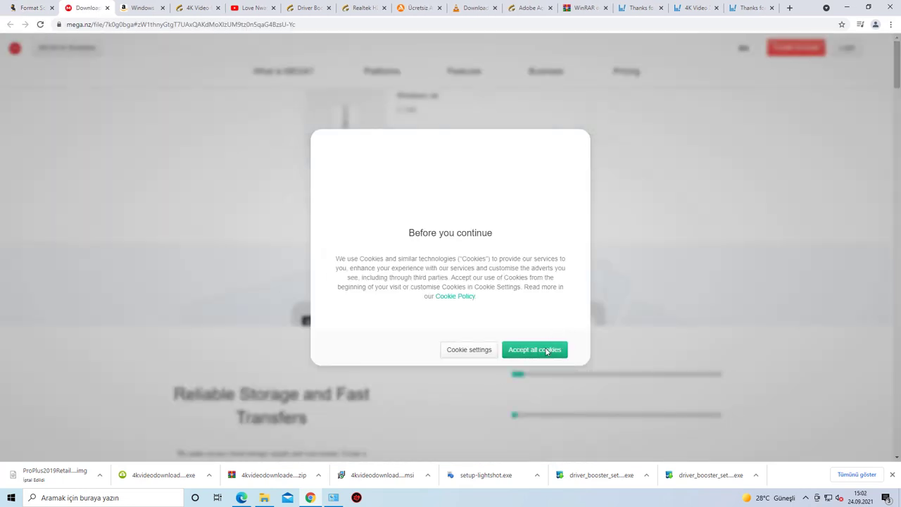
pyautogui.click(553, 348)
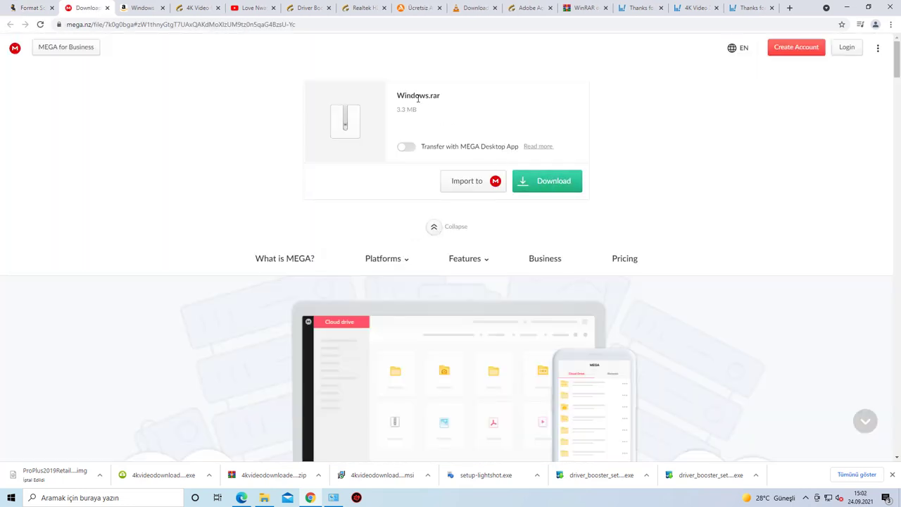
pyautogui.click(264, 498)
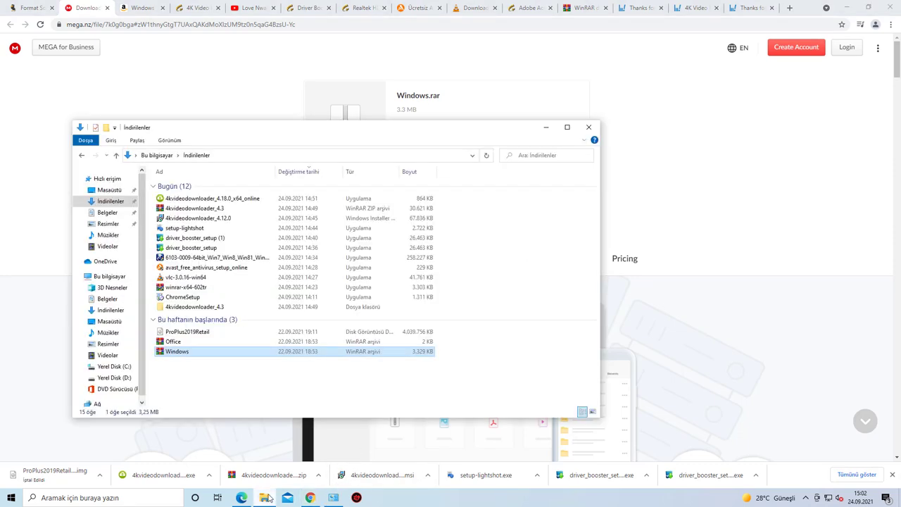
pyautogui.click(179, 342)
pyautogui.click(180, 351)
pyautogui.click(180, 343)
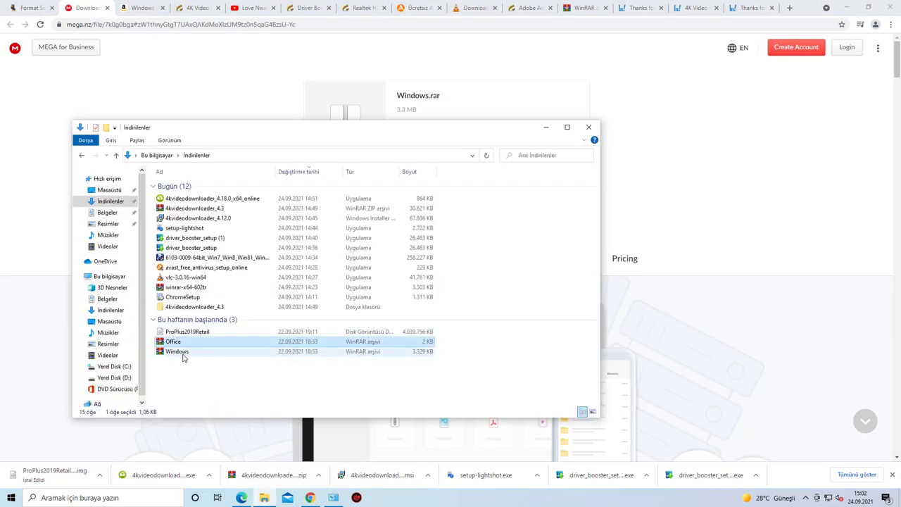
pyautogui.click(177, 353)
# Step: Maximize Explorer and extract Windows.rar into a 'Windows' folder, entering the archive password
pyautogui.doubleClick(309, 132)
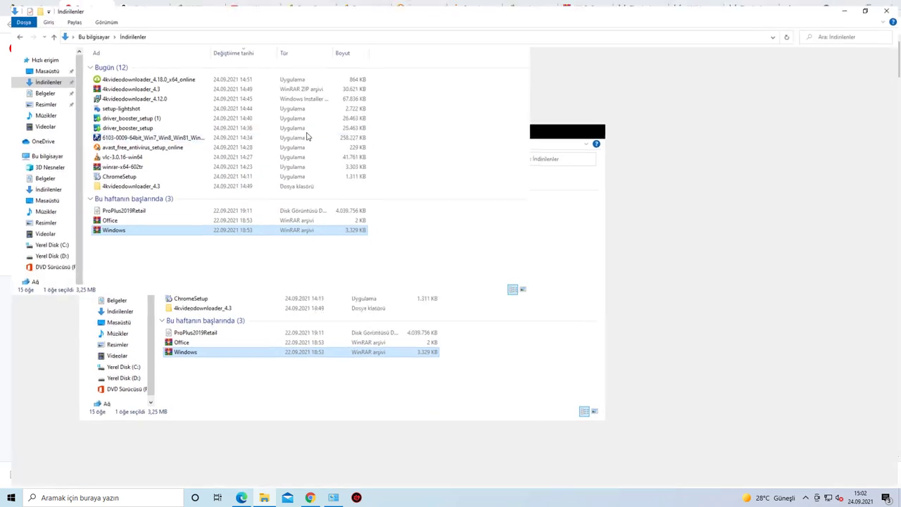
pyautogui.rightClick(98, 230)
pyautogui.click(130, 291)
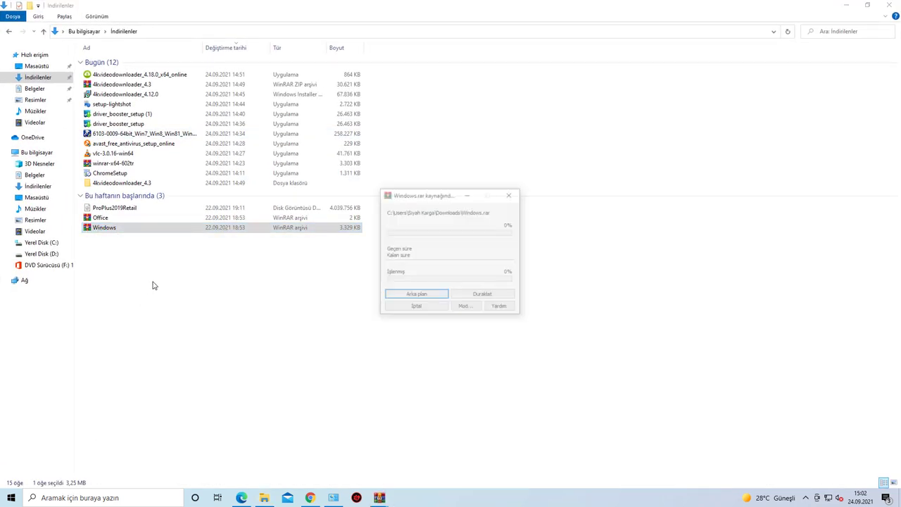
pyautogui.write('123456')
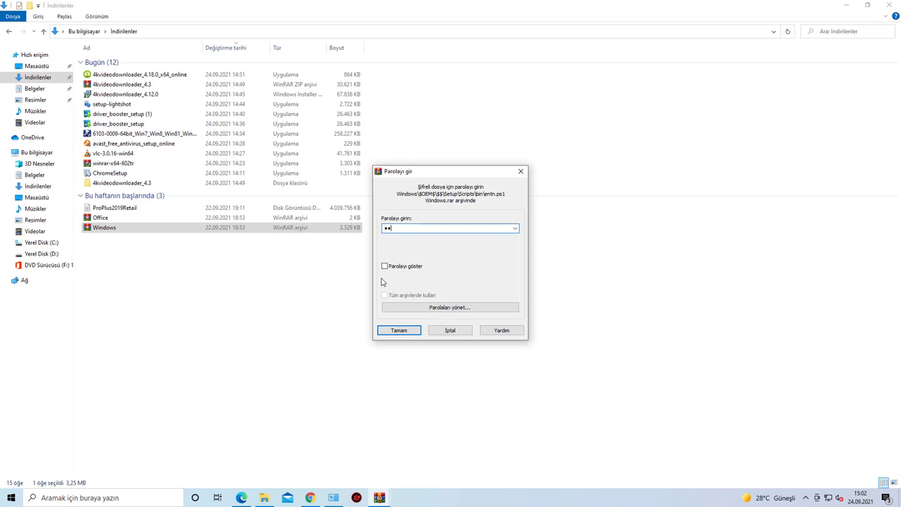
pyautogui.press('Return')
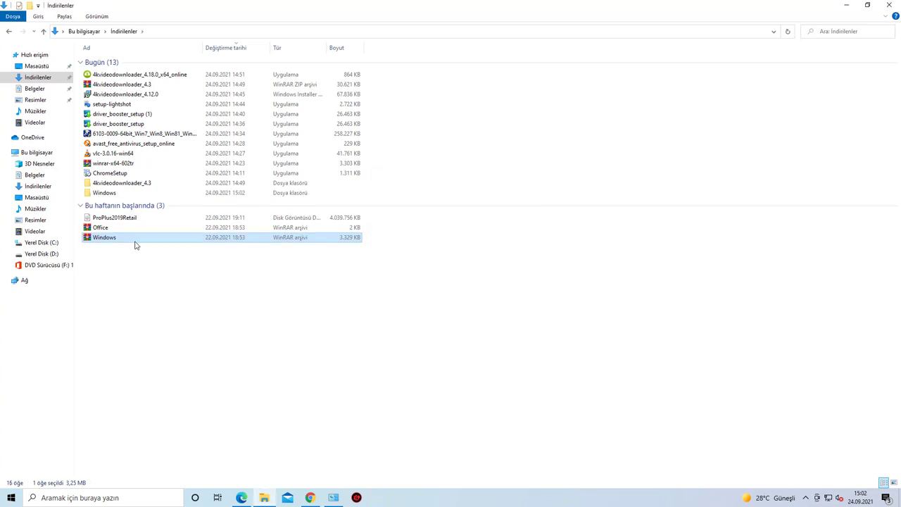
# Step: Open Windows\Windows and run Windows_10_Digital_Activation as administrator
pyautogui.click(106, 193)
pyautogui.doubleClick(105, 194)
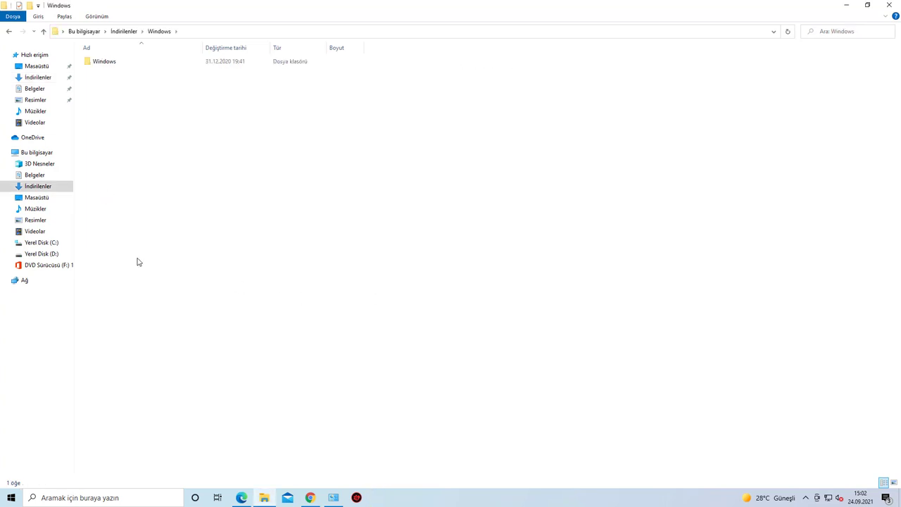
pyautogui.doubleClick(98, 63)
pyautogui.click(100, 81)
pyautogui.rightClick(99, 81)
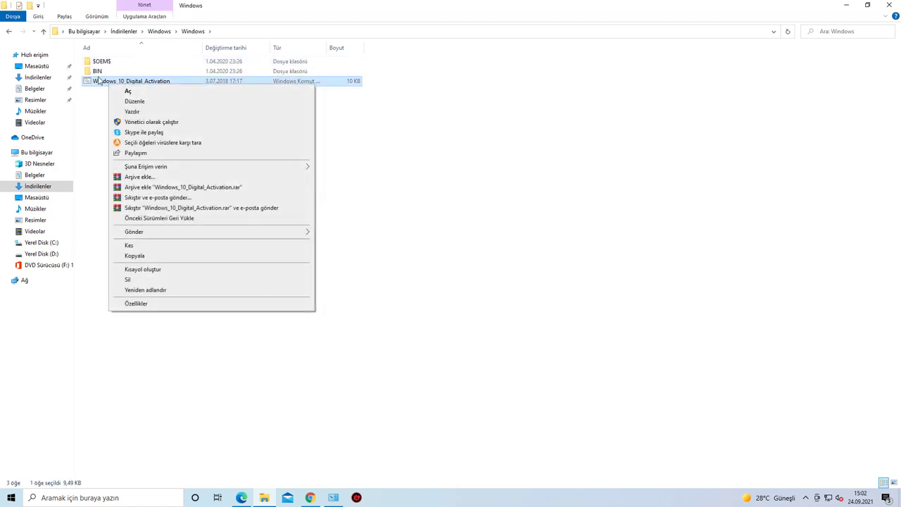
pyautogui.click(100, 82)
pyautogui.rightClick(103, 81)
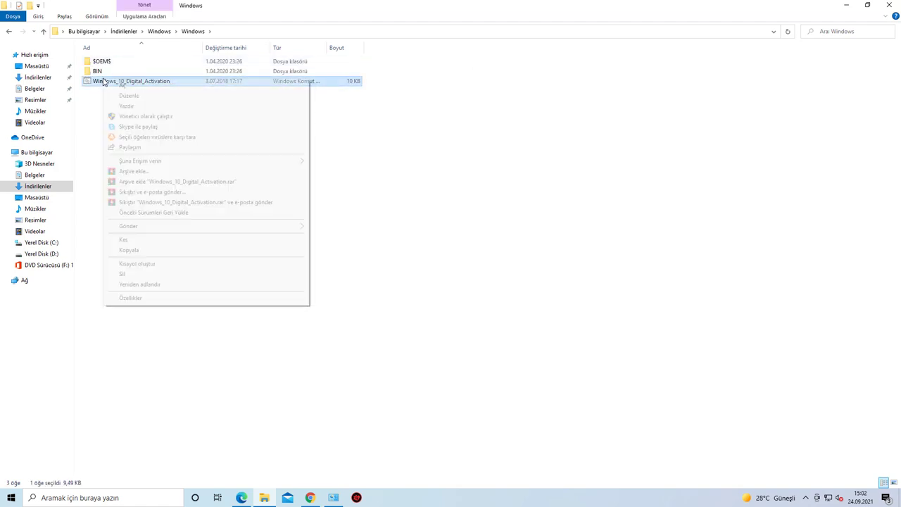
pyautogui.click(144, 117)
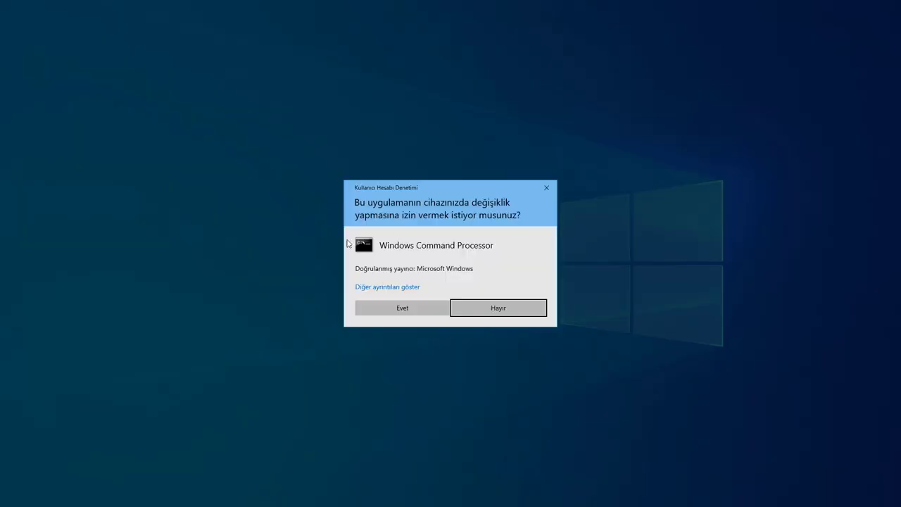
# Step: Allow the script, check status with option 2 showing permanent activation, and close the console
pyautogui.click(408, 312)
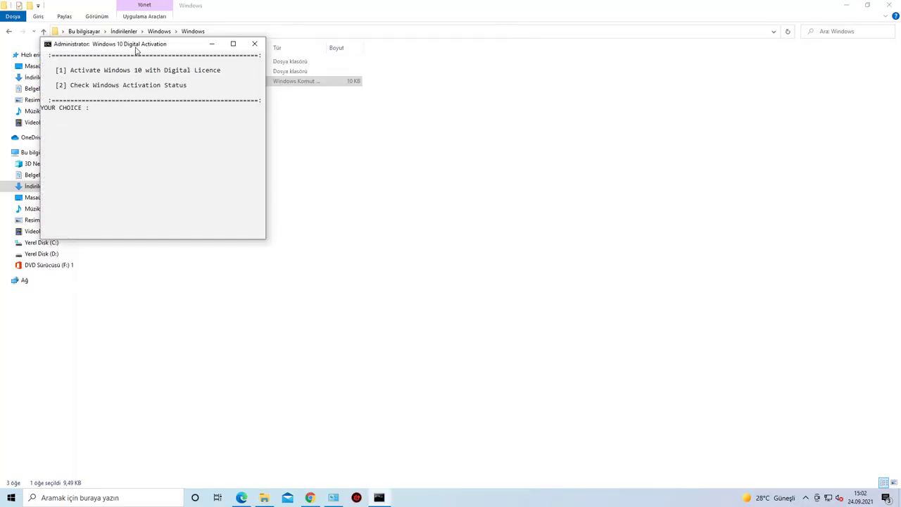
pyautogui.moveTo(136, 50); pyautogui.dragTo(398, 158)
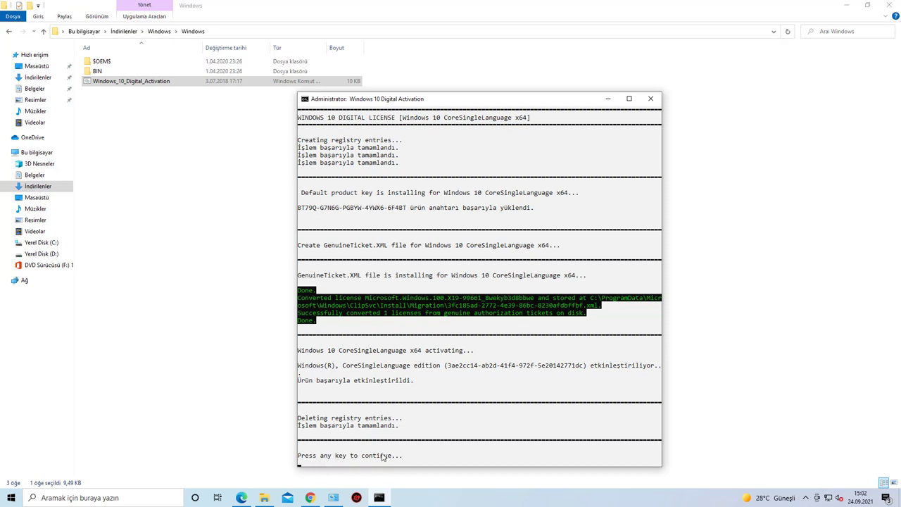
pyautogui.press('Return')
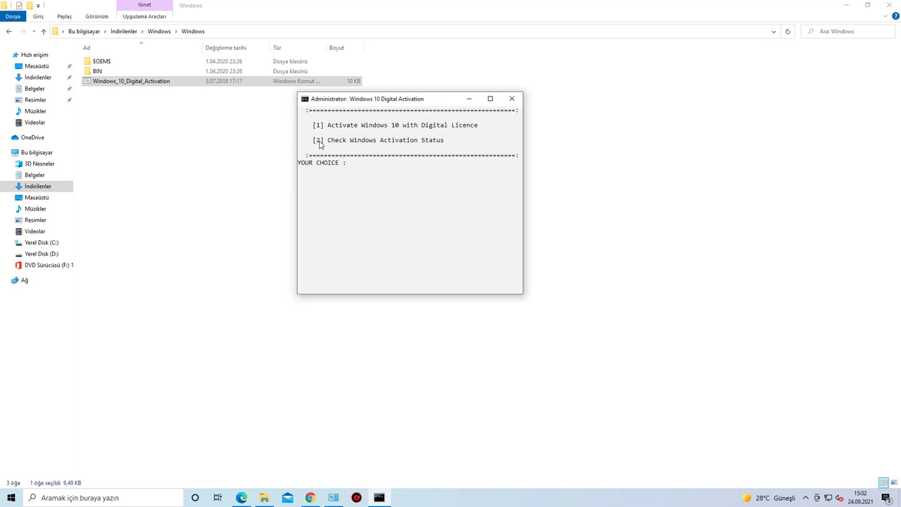
pyautogui.press('2')
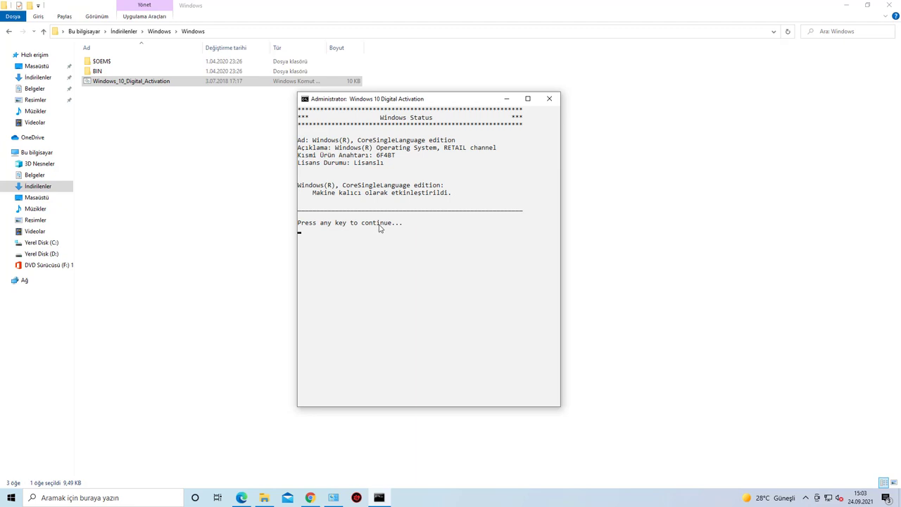
pyautogui.press('Return')
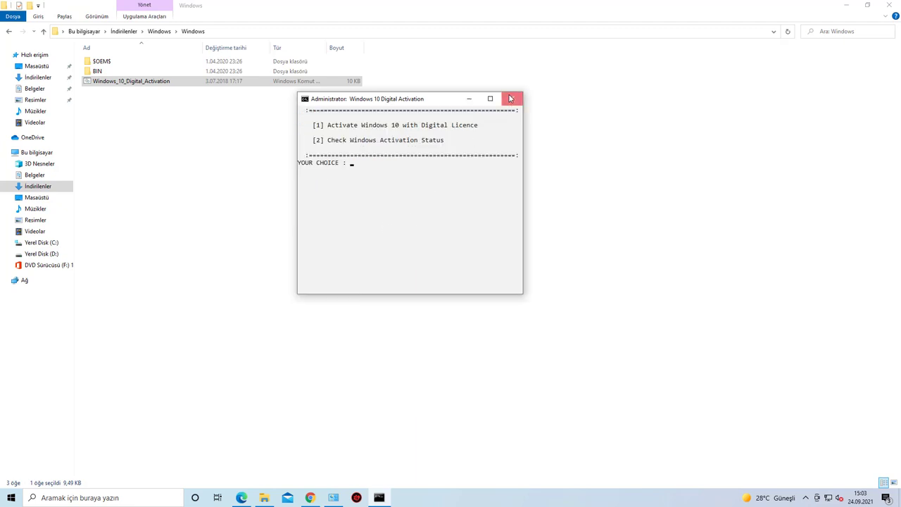
pyautogui.click(512, 99)
pyautogui.click(364, 348)
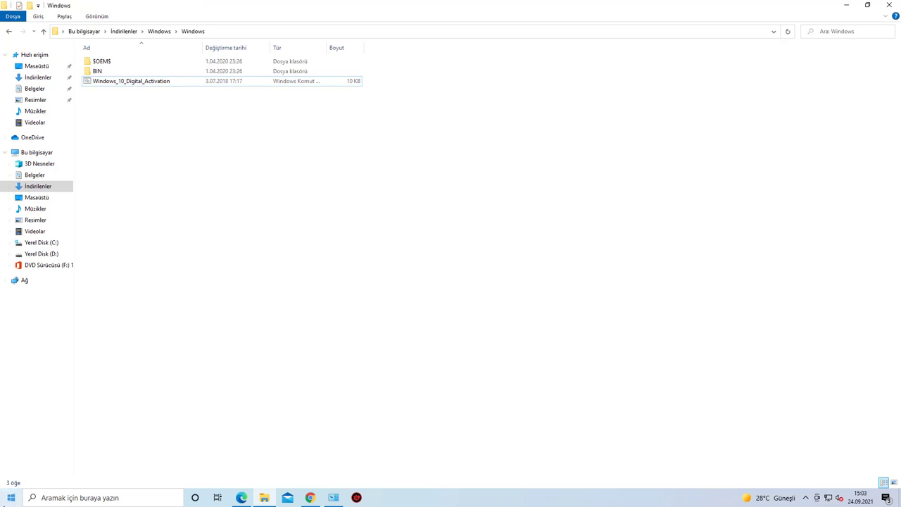
pyautogui.rightClick(7, 501)
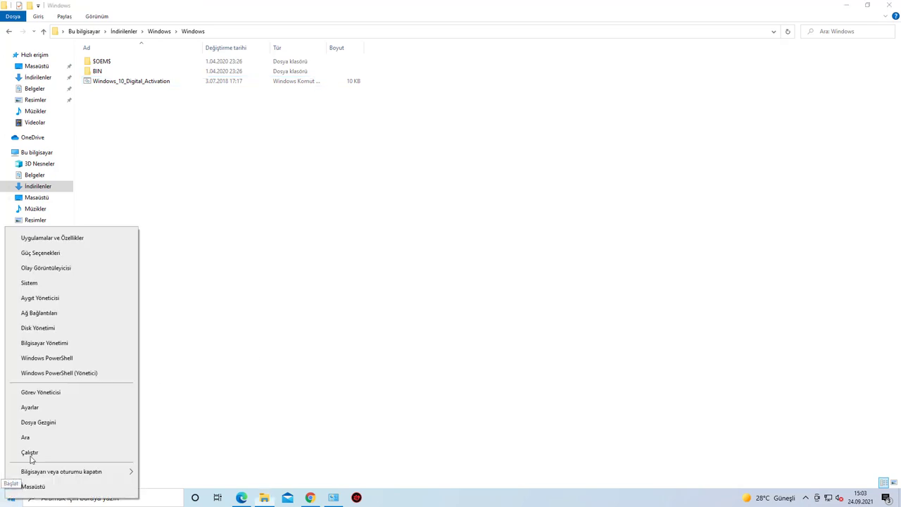
pyautogui.click(35, 407)
pyautogui.click(449, 251)
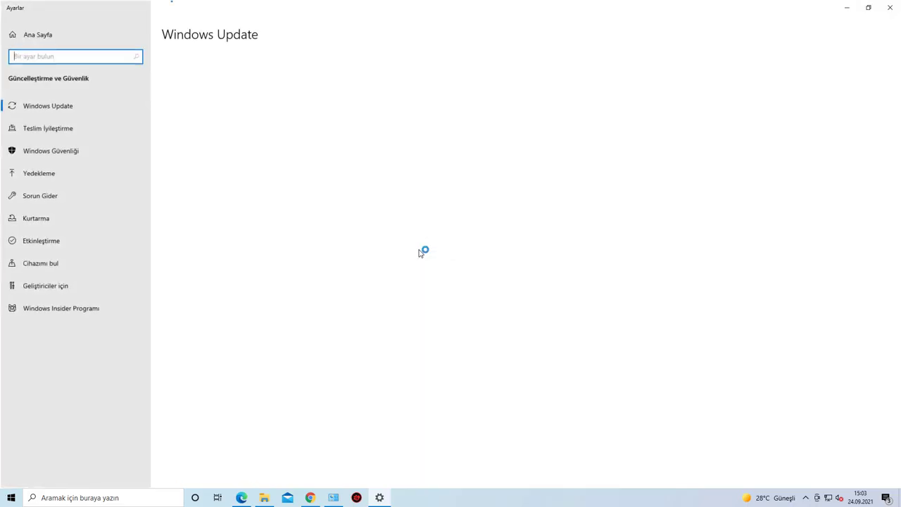
pyautogui.click(66, 247)
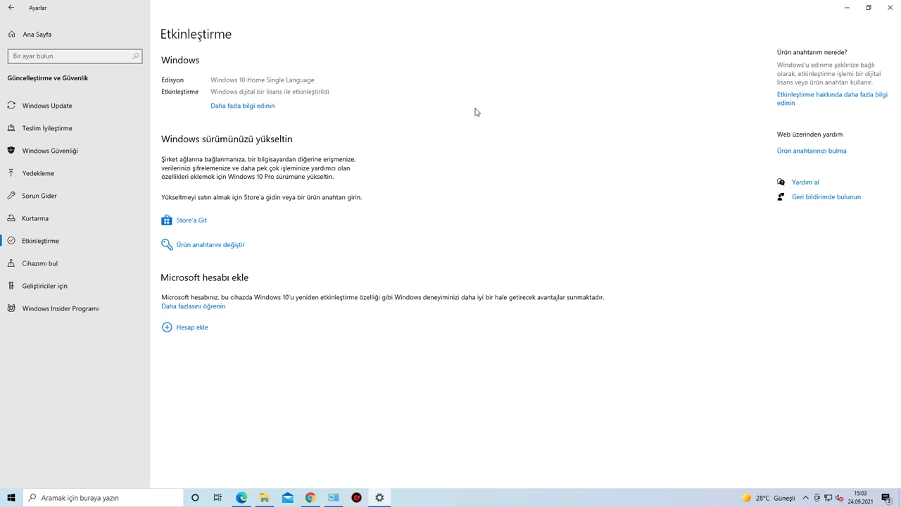
pyautogui.click(890, 8)
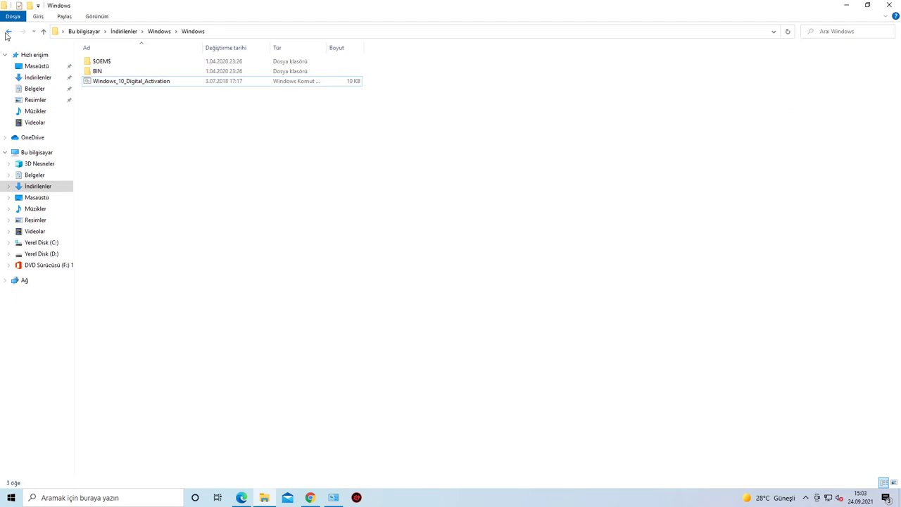
# Step: Go back to İndirilenler and extract Office.rar into its own folder with the archive password
pyautogui.click(7, 32)
pyautogui.click(8, 32)
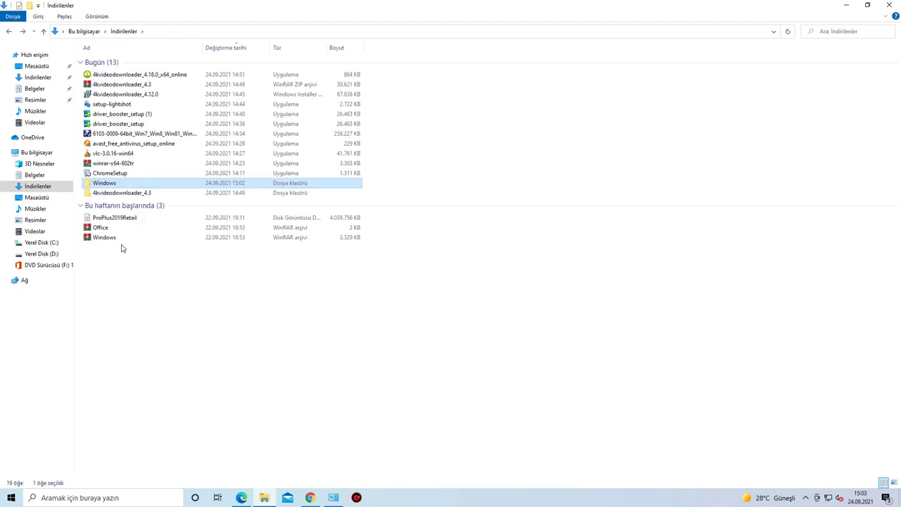
pyautogui.click(112, 238)
pyautogui.click(105, 229)
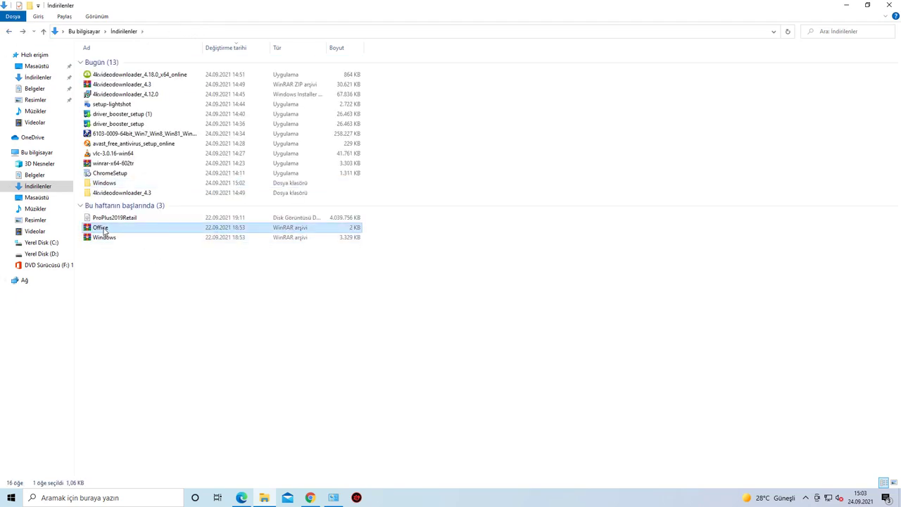
pyautogui.rightClick(104, 230)
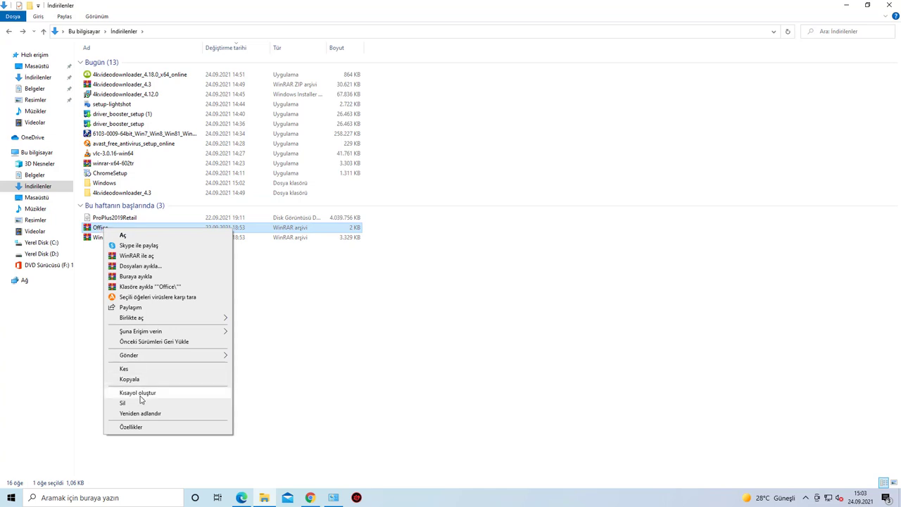
pyautogui.click(144, 287)
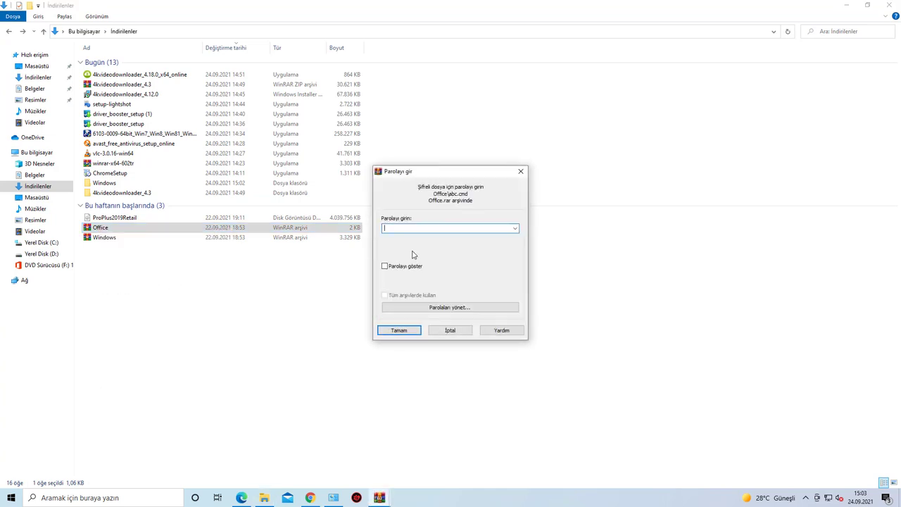
pyautogui.press('Return')
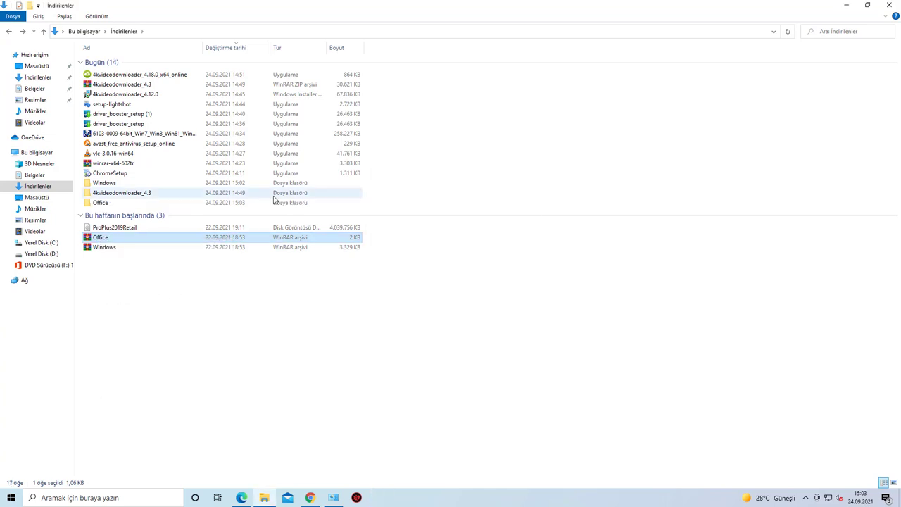
pyautogui.click(117, 204)
# Step: Run the abc script in Office\Office as administrator, then answer 'n' to end it
pyautogui.doubleClick(107, 203)
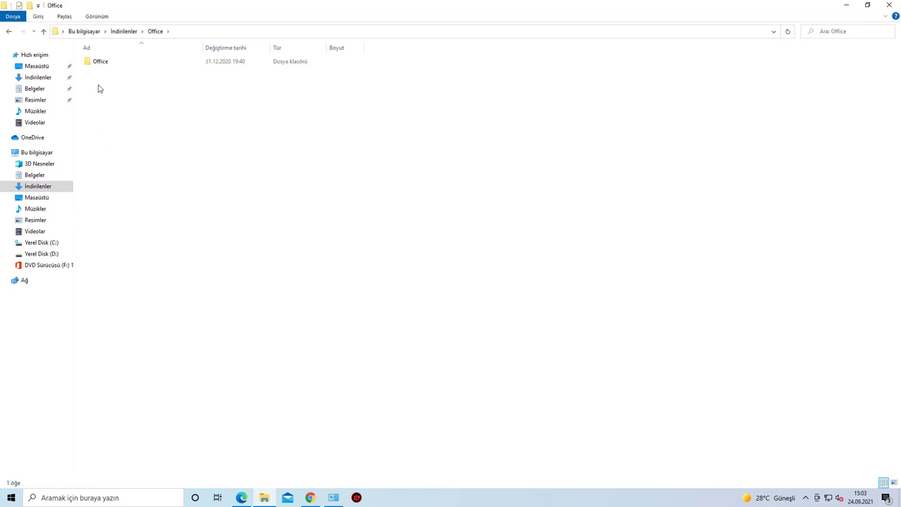
pyautogui.doubleClick(101, 63)
pyautogui.click(97, 63)
pyautogui.rightClick(96, 63)
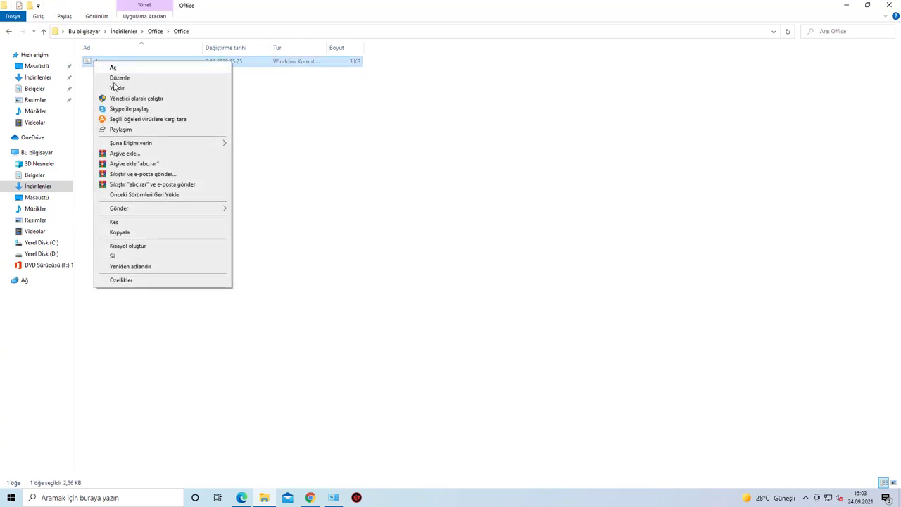
pyautogui.click(138, 99)
pyautogui.click(383, 302)
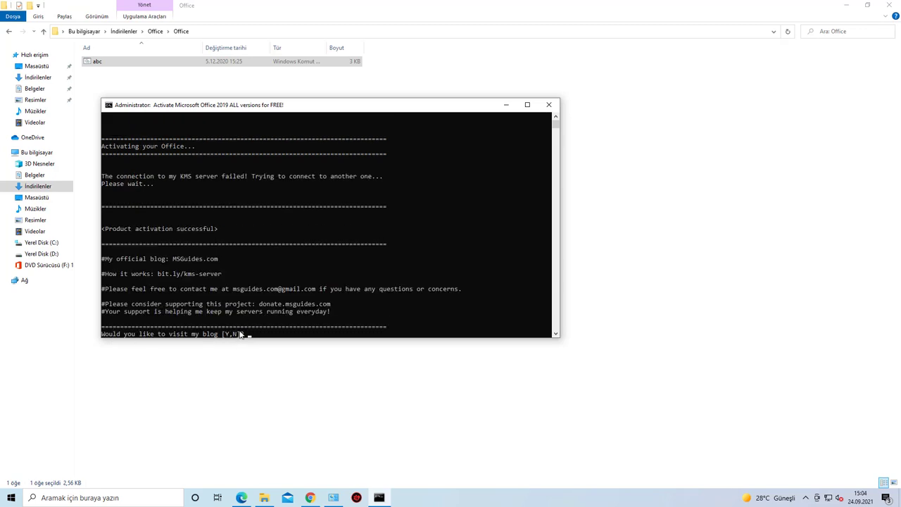
pyautogui.press('n')
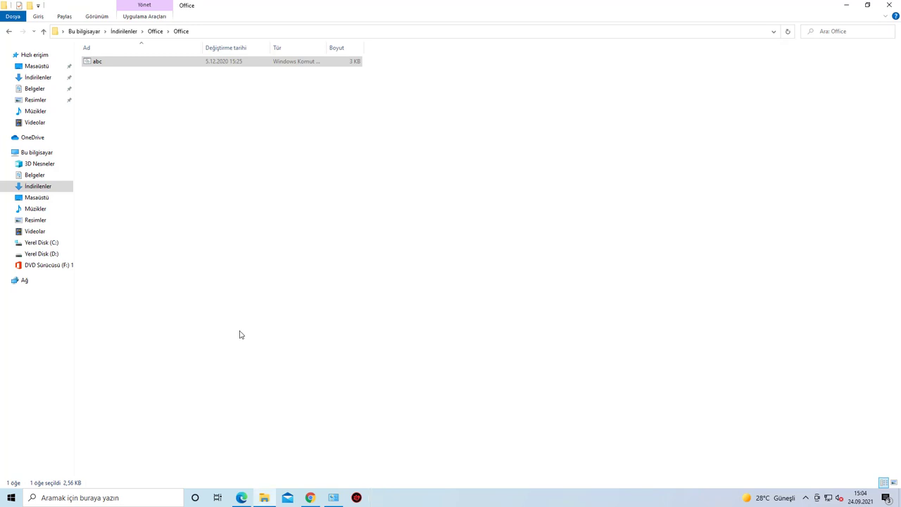
# Step: Open the desktop Word document, check Hesap shows Office Professional Plus 2019 activated, and close Word
pyautogui.press('super+d')
pyautogui.doubleClick(337, 253)
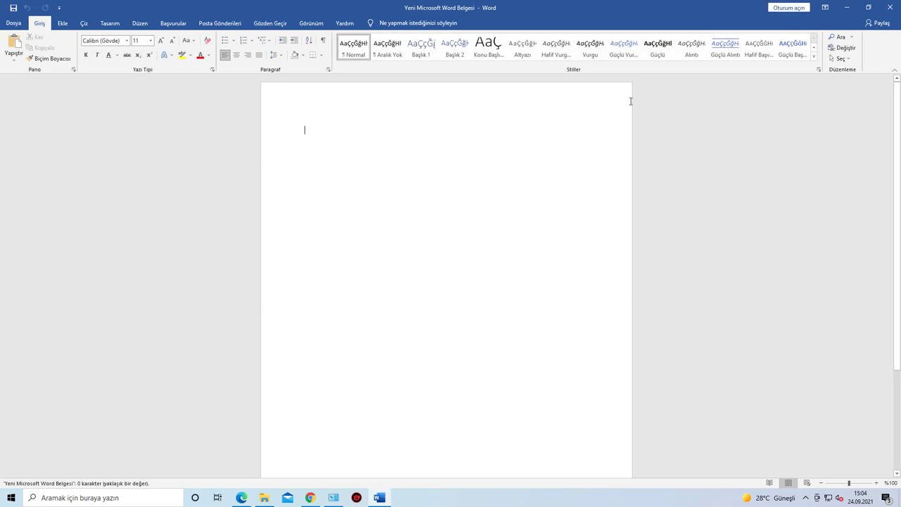
pyautogui.click(15, 23)
pyautogui.click(32, 437)
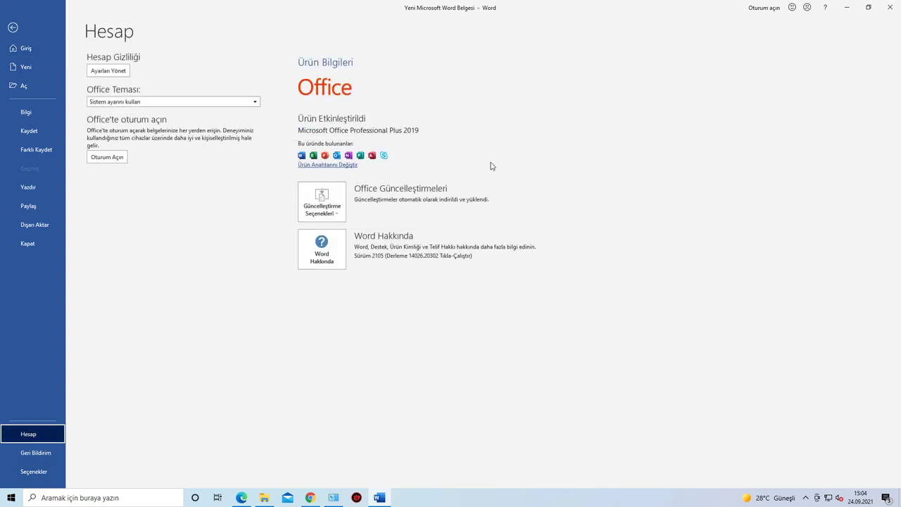
pyautogui.click(890, 7)
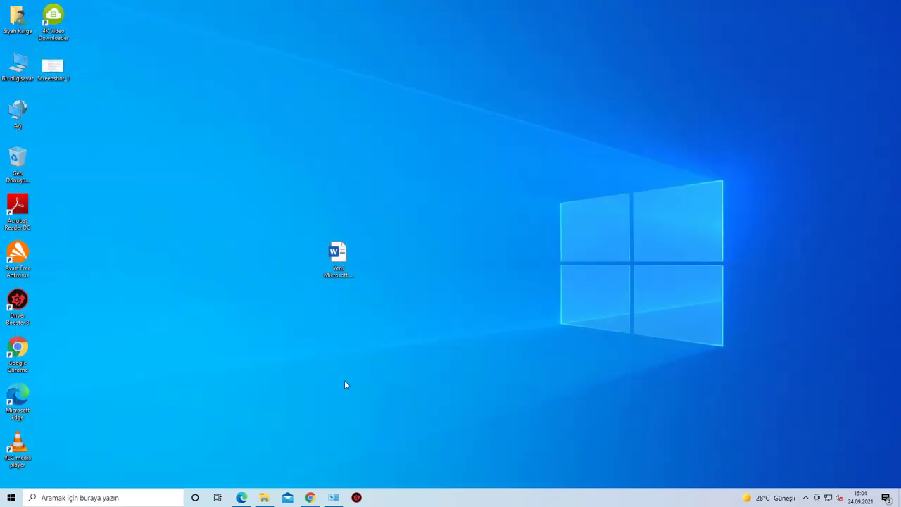
# Step: Clear the desktop and open Ayarlar > Güncelleştirme ve Güvenlik to reach Windows Update
pyautogui.click(311, 498)
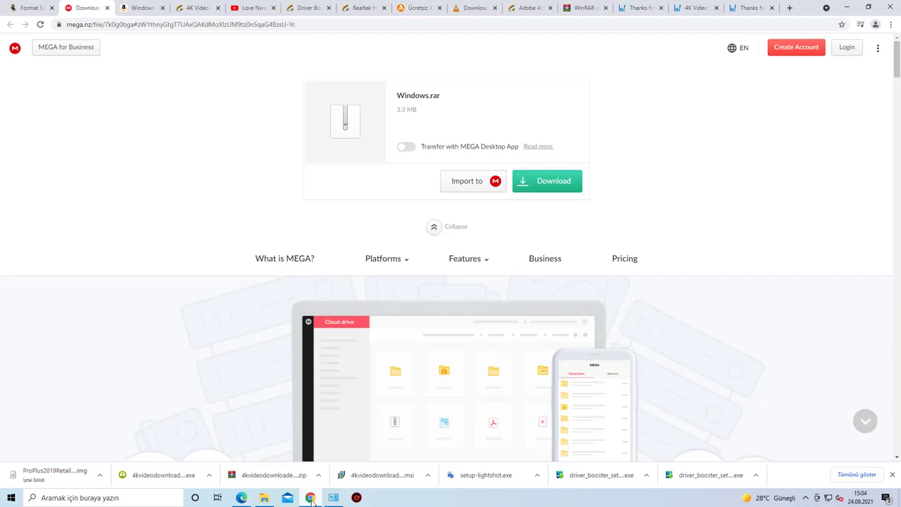
pyautogui.press('super+d')
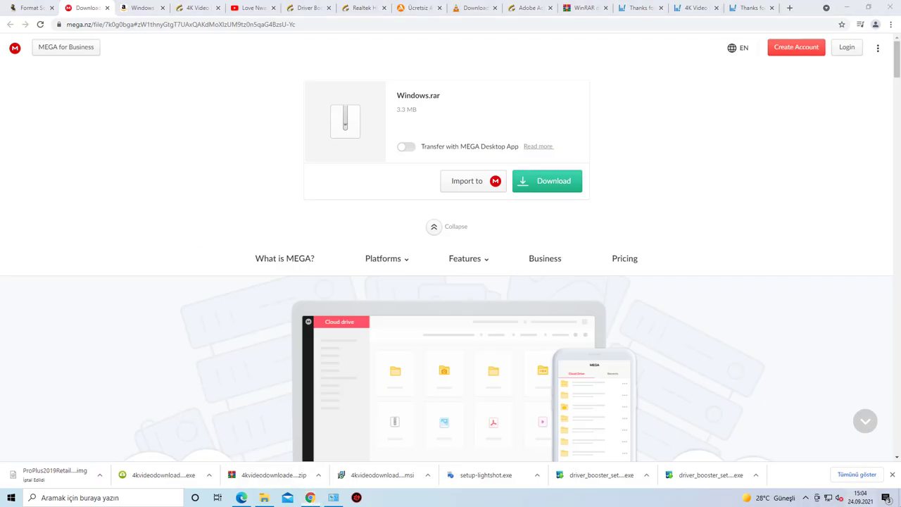
pyautogui.rightClick(18, 500)
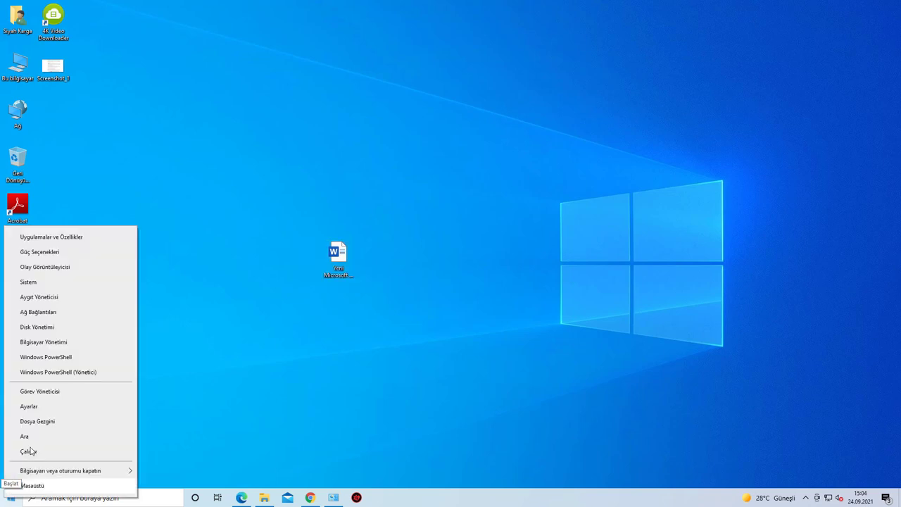
pyautogui.click(40, 408)
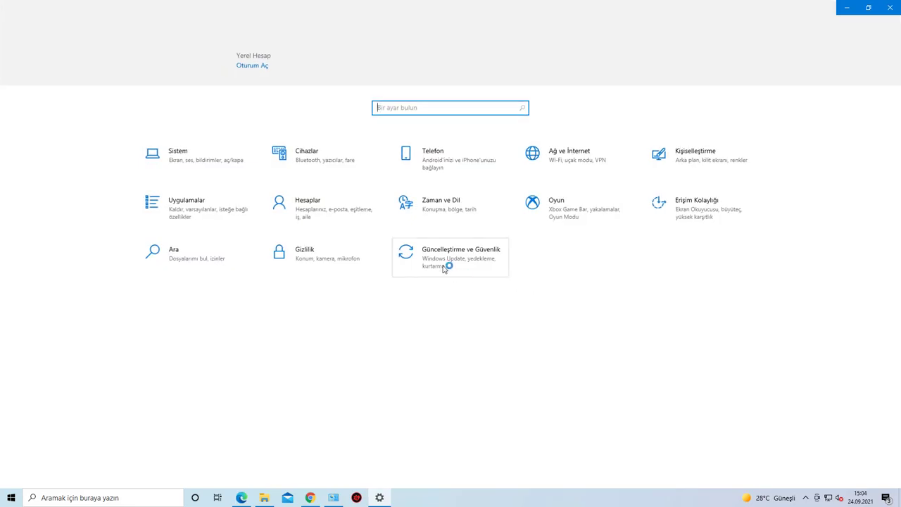
pyautogui.click(450, 262)
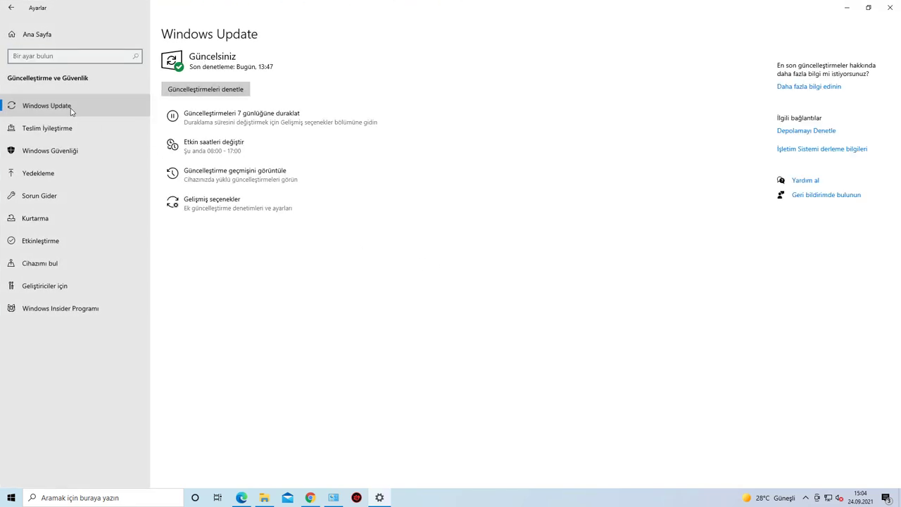
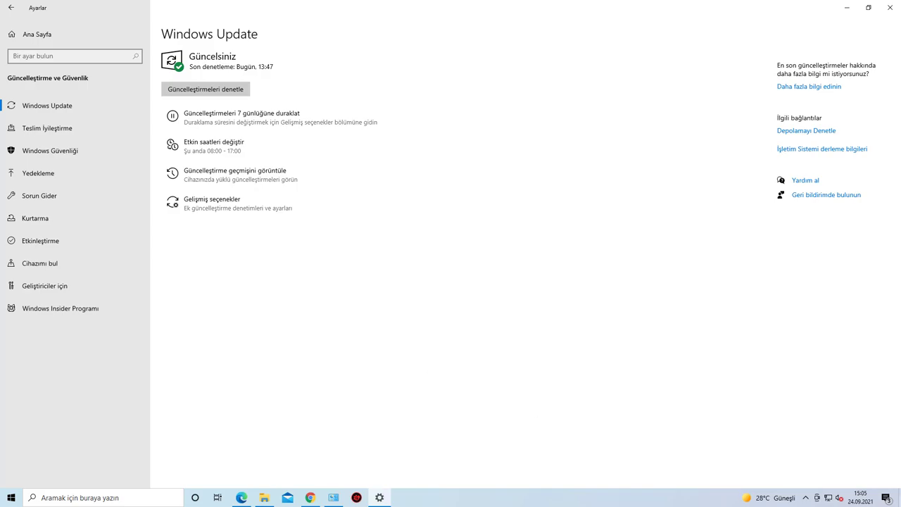
# Step: Go to Settings > Apps > Default apps from the Win+X menu
pyautogui.press('super+d')
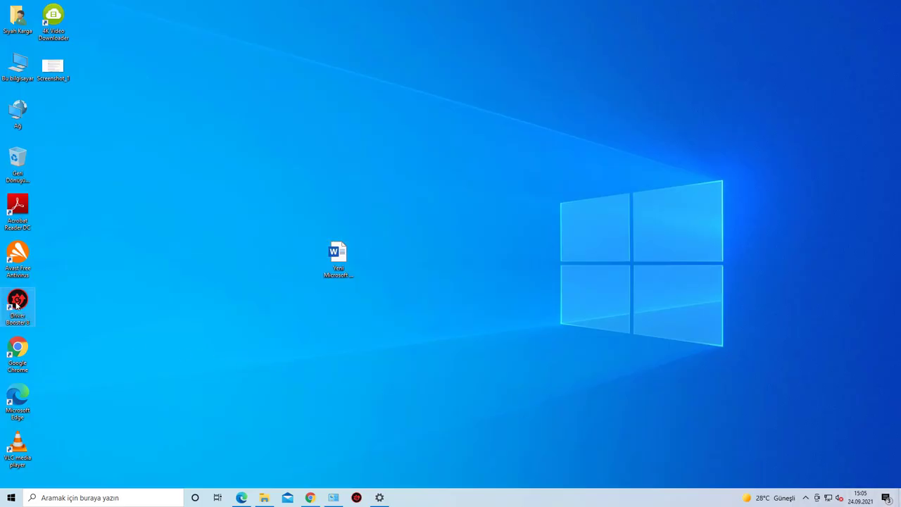
pyautogui.click(17, 305)
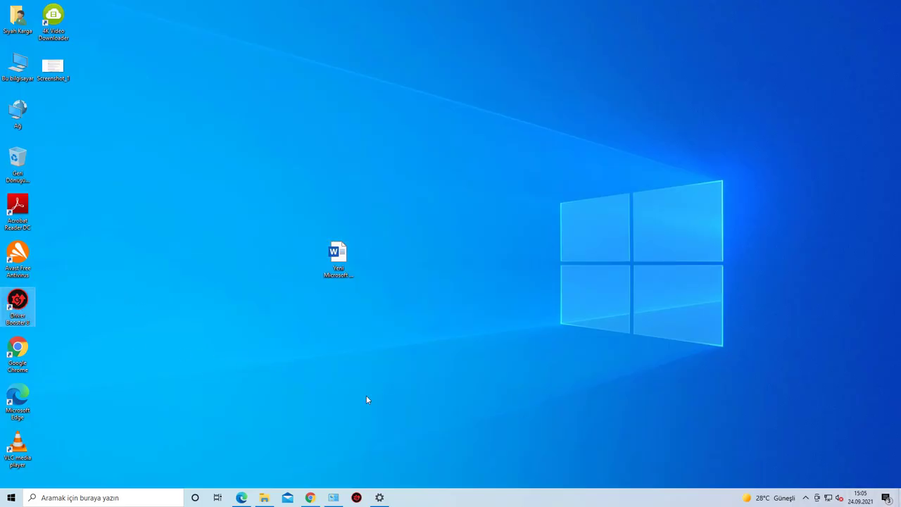
pyautogui.rightClick(9, 500)
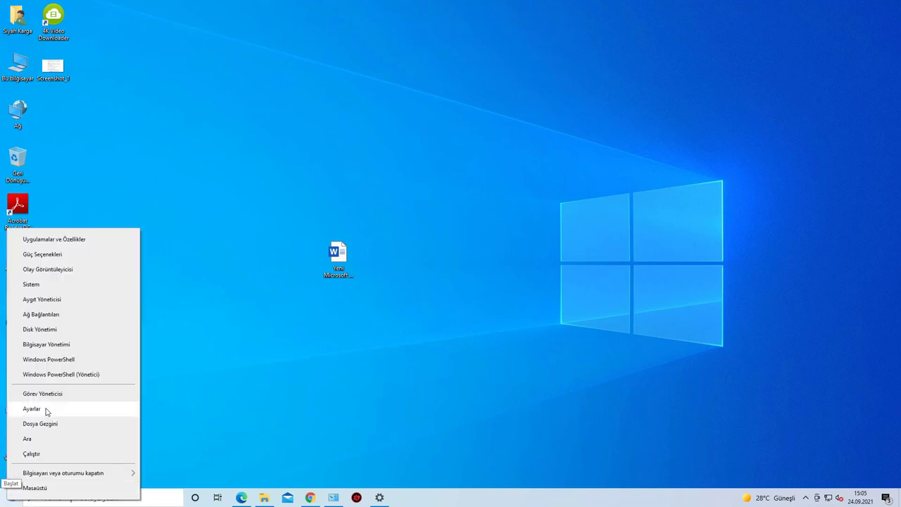
pyautogui.click(43, 409)
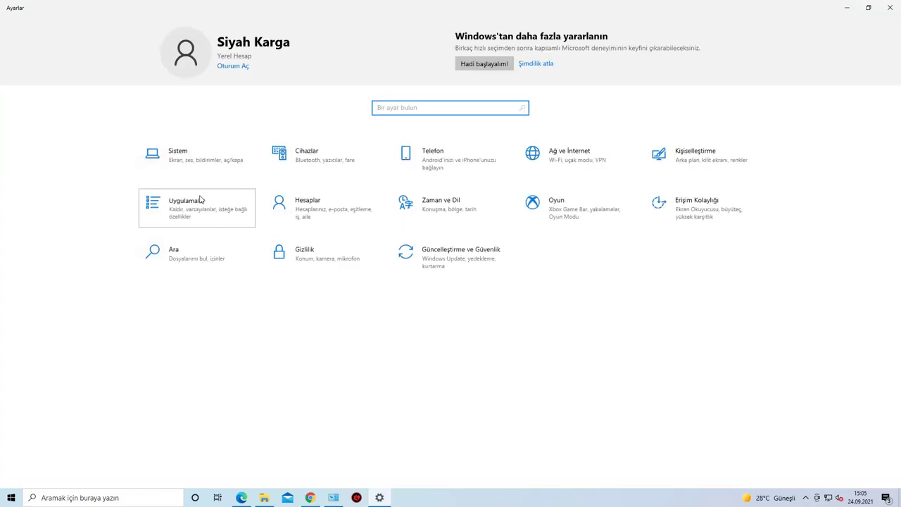
pyautogui.click(152, 203)
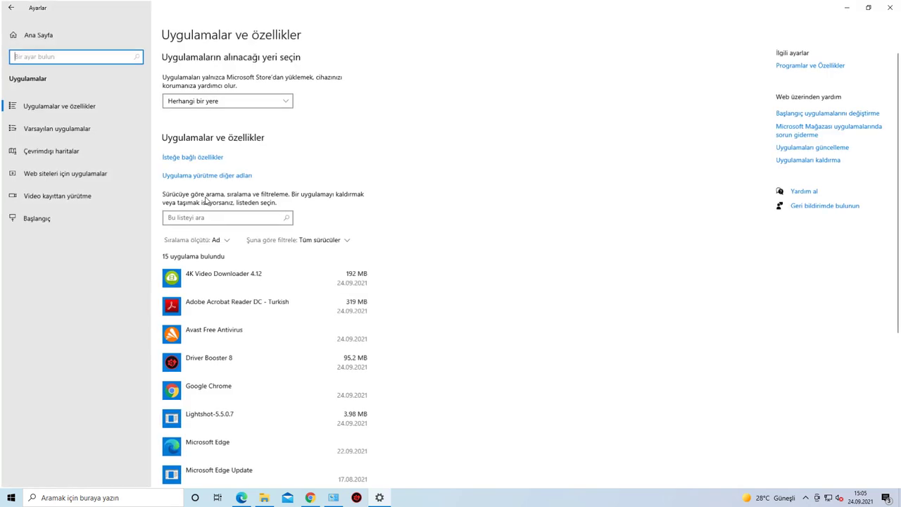
pyautogui.click(57, 132)
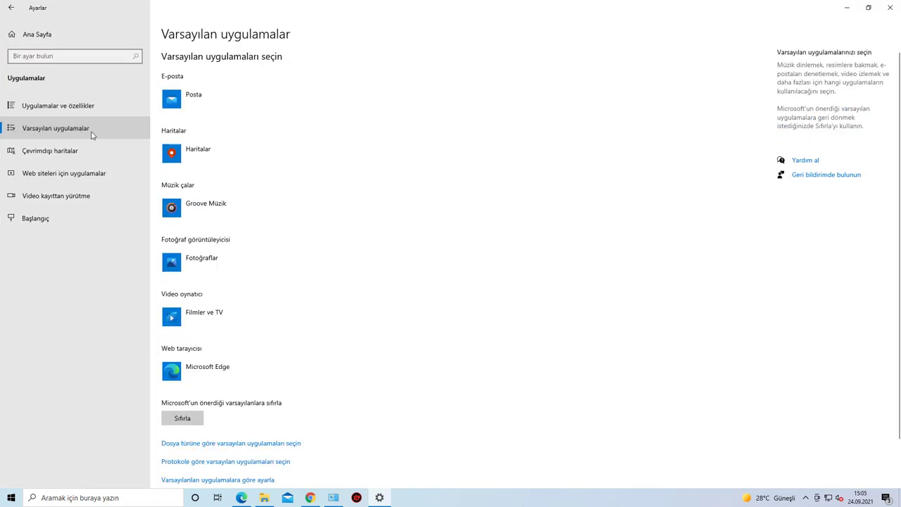
# Step: Make Google Chrome the default web browser instead of Edge
pyautogui.click(241, 367)
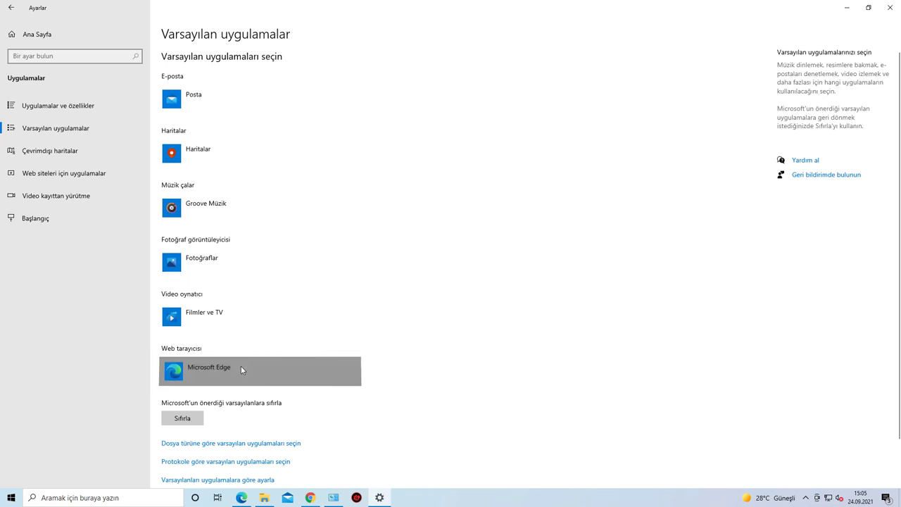
pyautogui.click(263, 240)
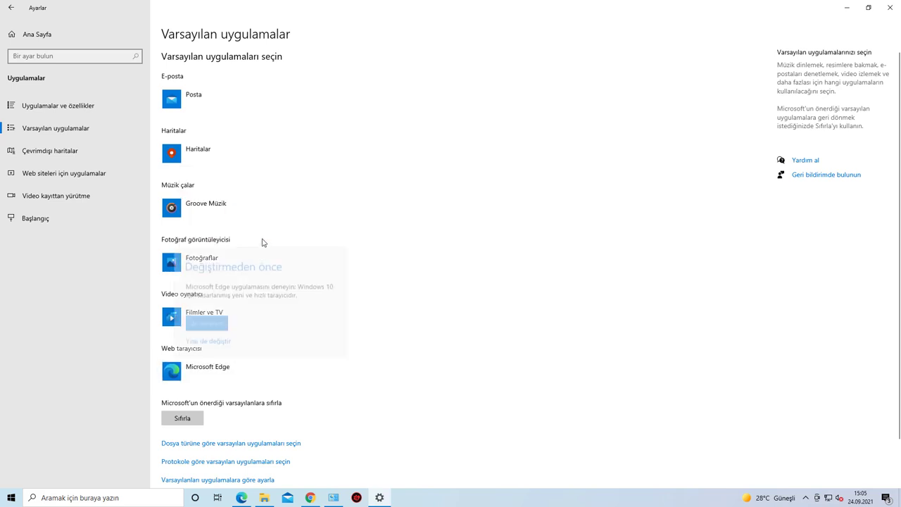
pyautogui.click(218, 341)
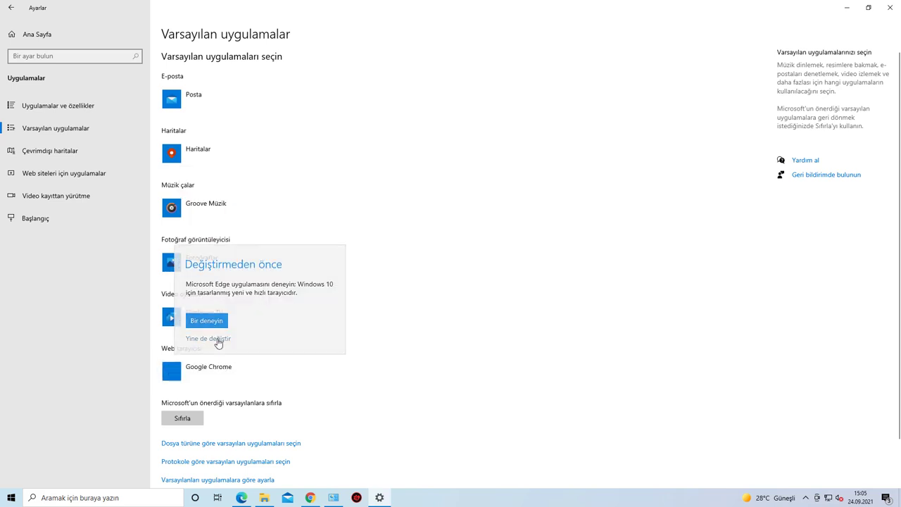
# Step: Set VLC media player as video player and Google Chrome as e-mail app, then close Settings
pyautogui.click(191, 318)
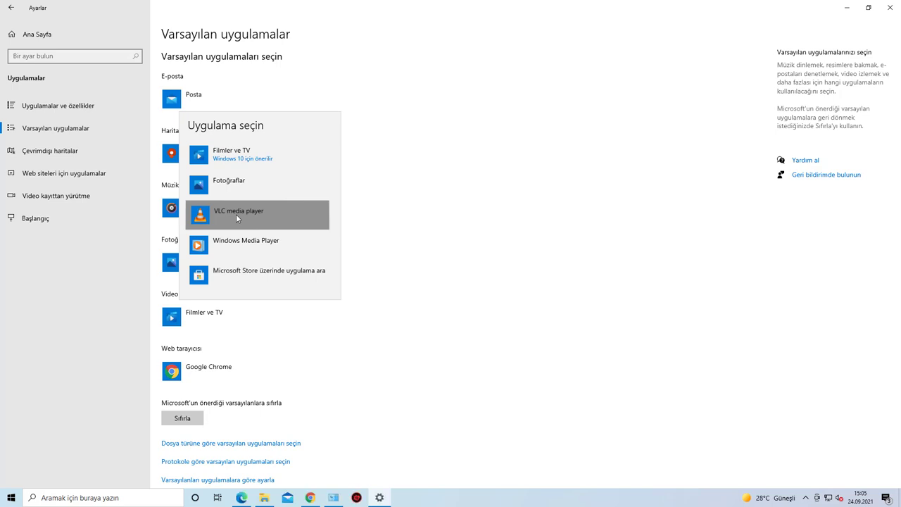
pyautogui.click(236, 214)
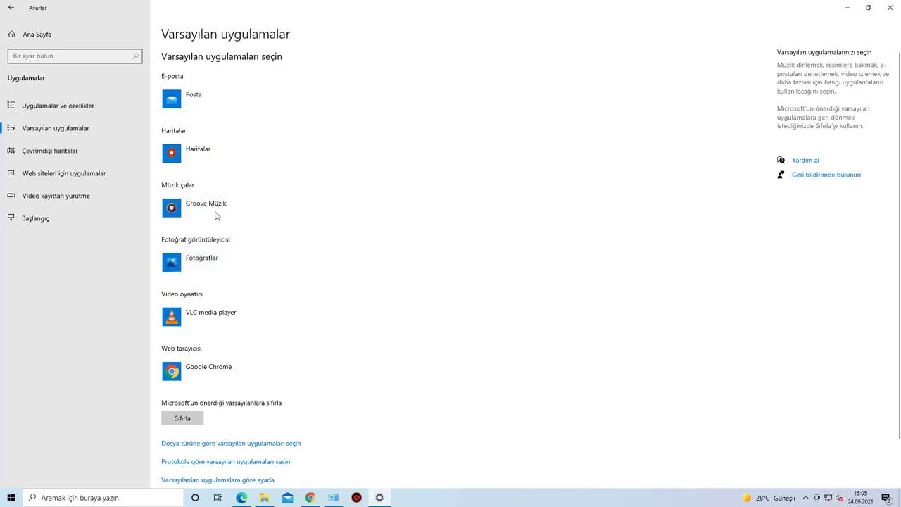
pyautogui.click(220, 101)
pyautogui.click(274, 197)
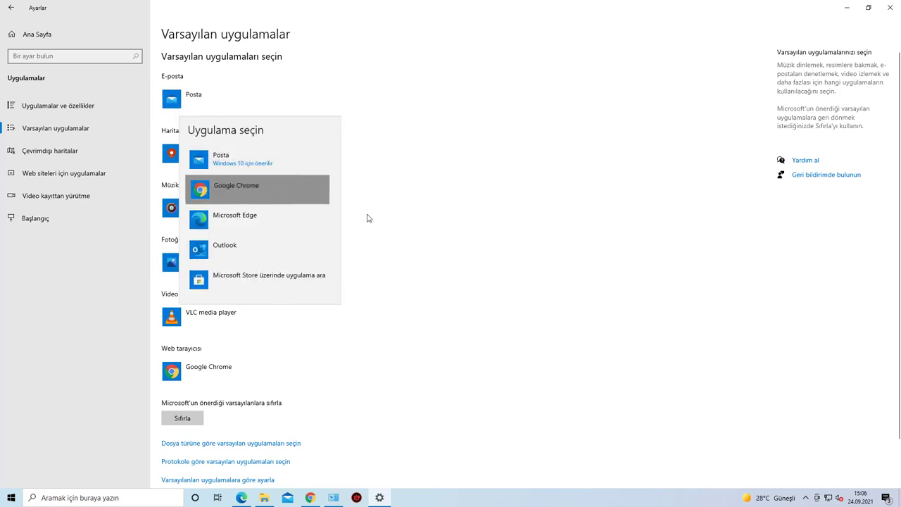
pyautogui.click(889, 11)
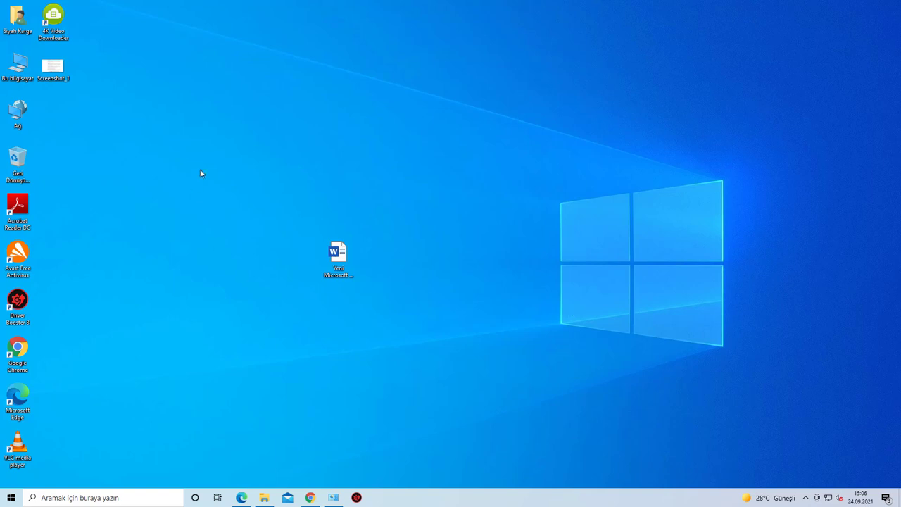
# Step: Delete Screenshot_1 and the Word document, then close Driver Booster, Control Panel and Chrome
pyautogui.moveTo(53, 67); pyautogui.dragTo(45, 169)
pyautogui.press('Delete')
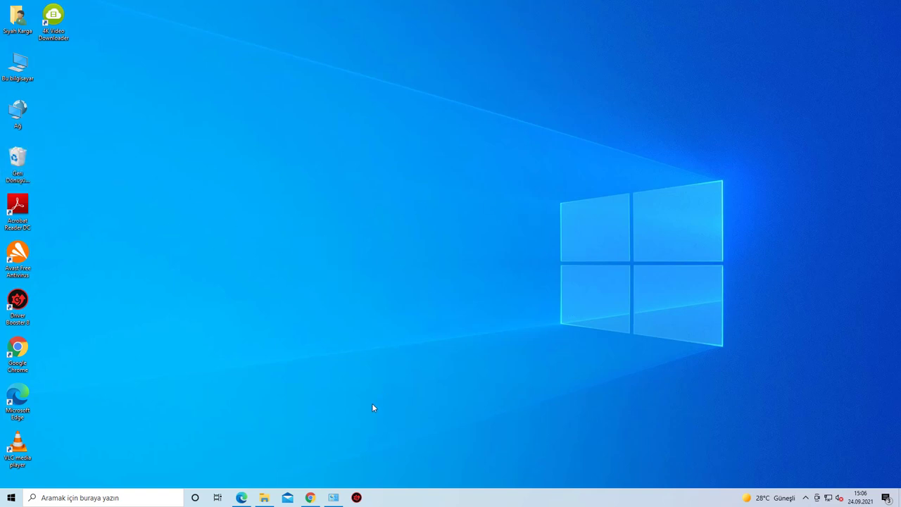
pyautogui.rightClick(356, 497)
pyautogui.click(354, 477)
pyautogui.rightClick(333, 495)
pyautogui.click(331, 484)
pyautogui.rightClick(310, 498)
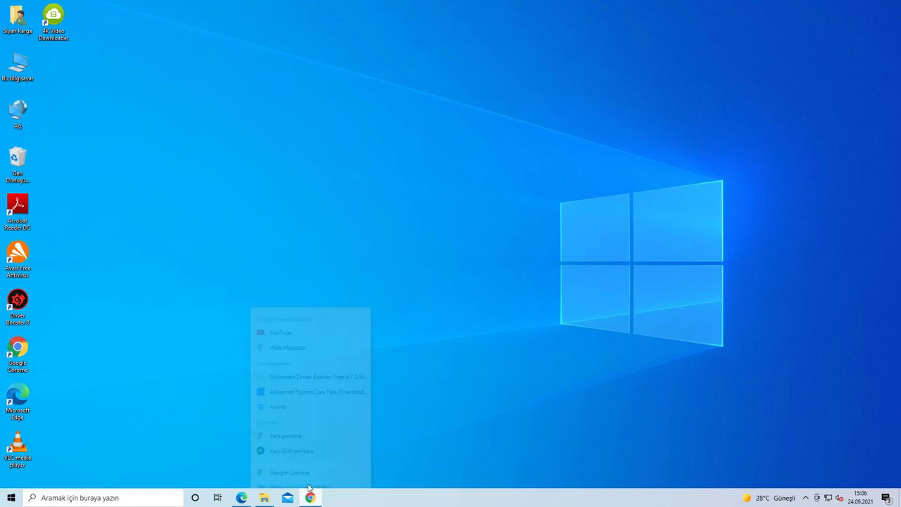
pyautogui.click(310, 481)
# Step: Unpin Edge from the taskbar, close File Explorer, and pin Google Chrome to the taskbar
pyautogui.rightClick(241, 499)
pyautogui.click(243, 478)
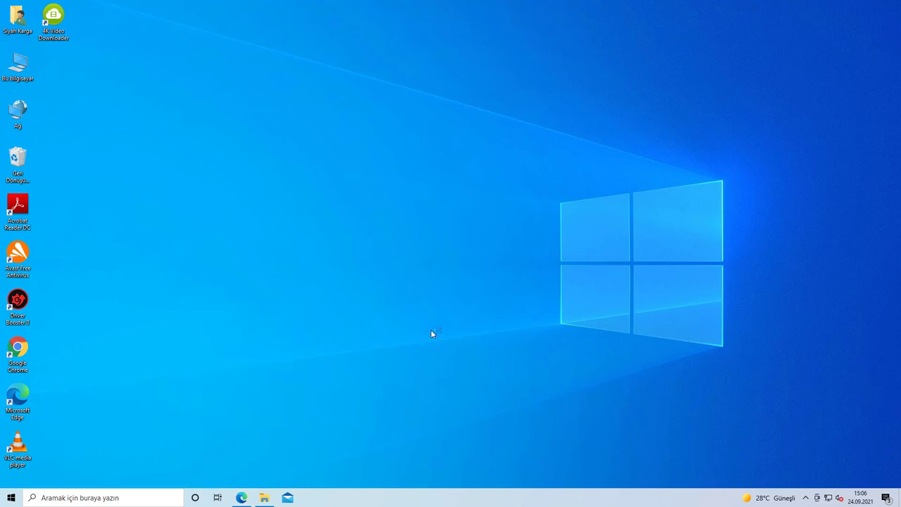
pyautogui.rightClick(243, 498)
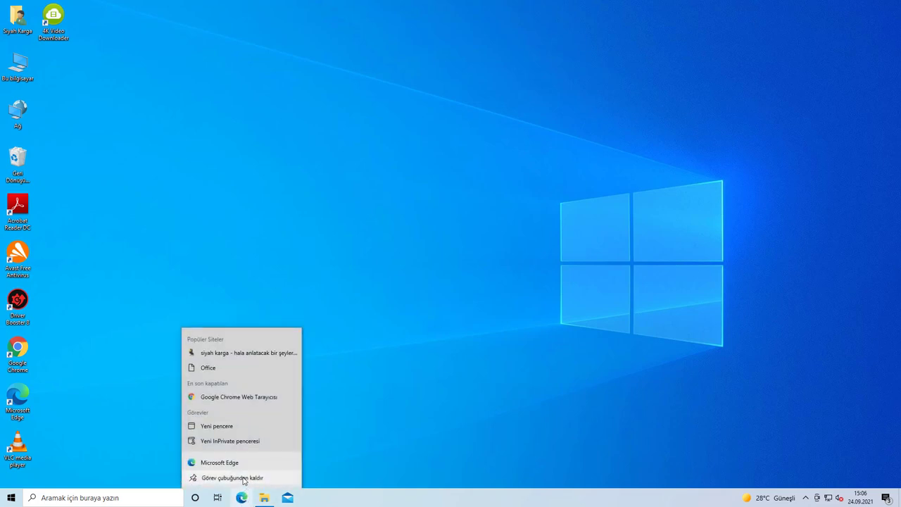
pyautogui.click(241, 478)
pyautogui.rightClick(241, 497)
pyautogui.click(236, 477)
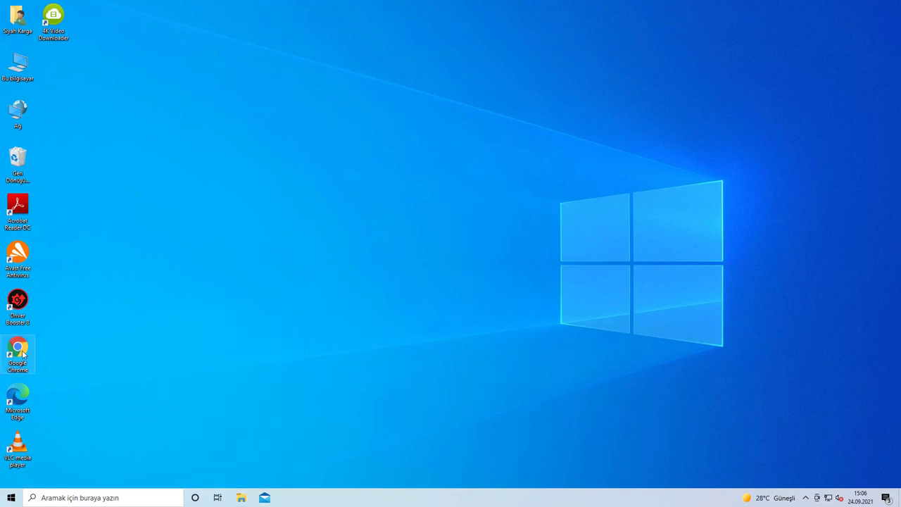
pyautogui.moveTo(19, 348); pyautogui.dragTo(278, 499)
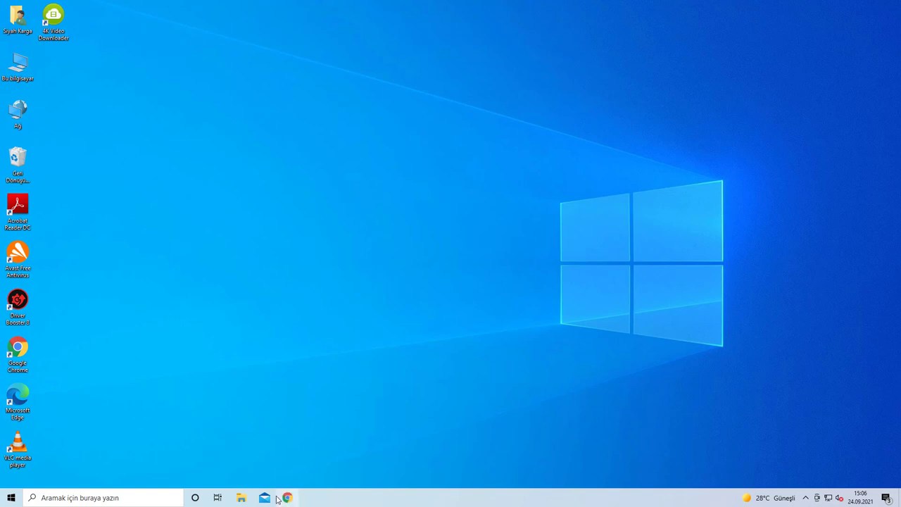
pyautogui.doubleClick(18, 69)
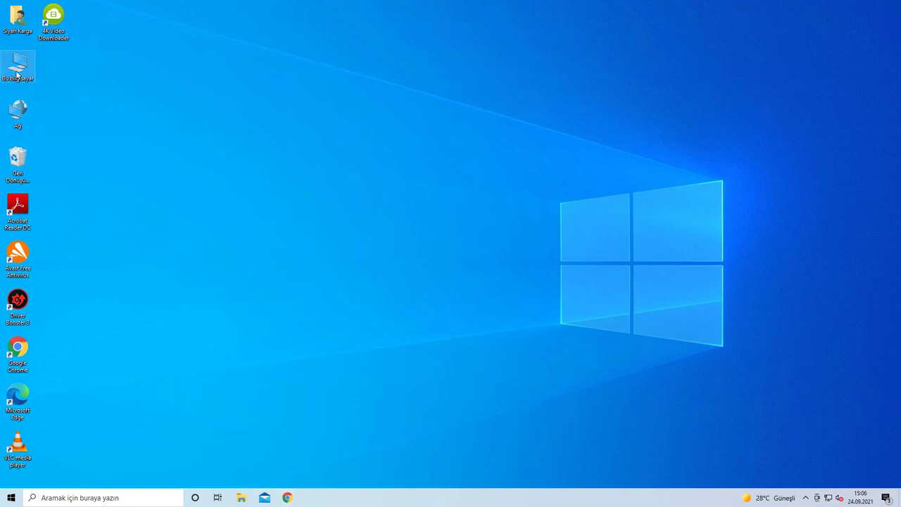
# Step: Move all 17 Downloads items to the Recycle Bin, skipping the file still in use
pyautogui.click(110, 203)
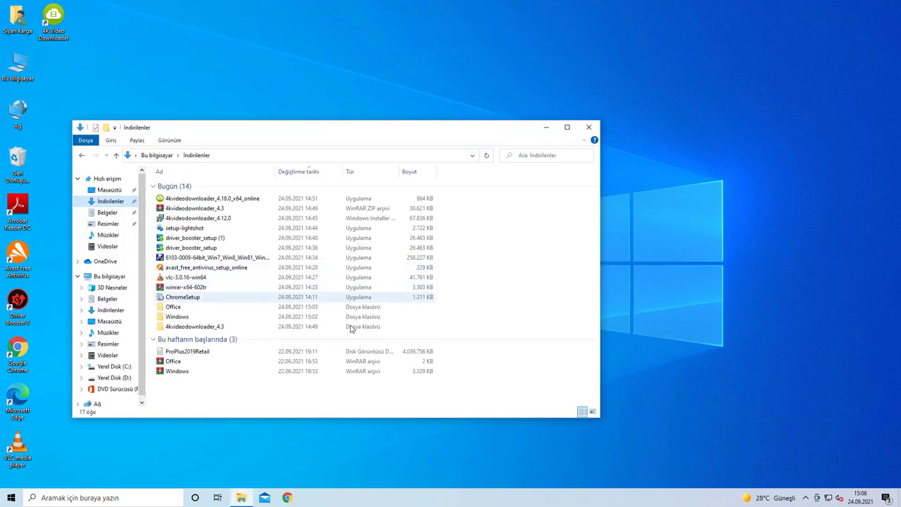
pyautogui.moveTo(189, 398); pyautogui.dragTo(541, 181)
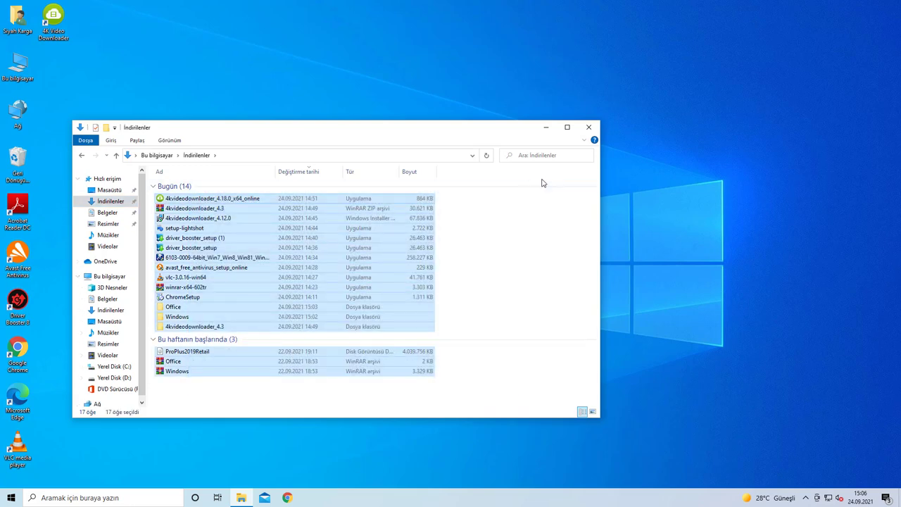
pyautogui.moveTo(237, 284); pyautogui.dragTo(21, 162)
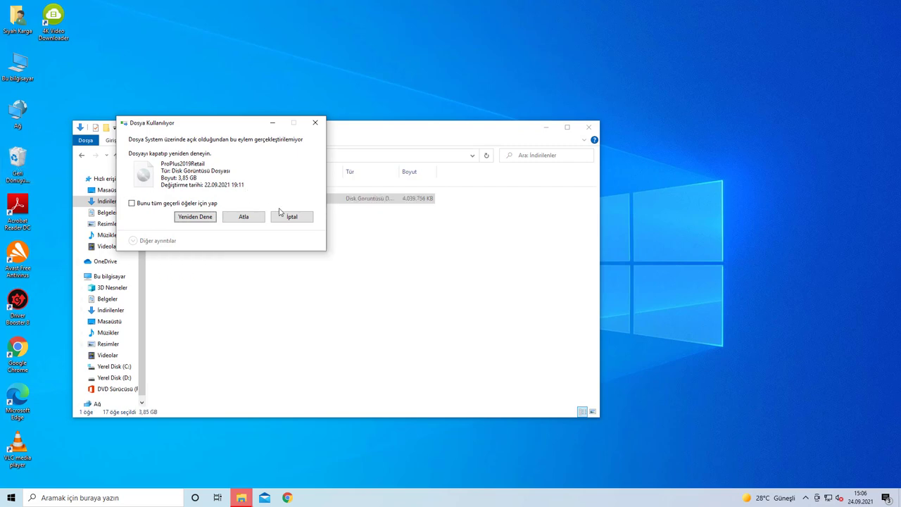
pyautogui.click(247, 217)
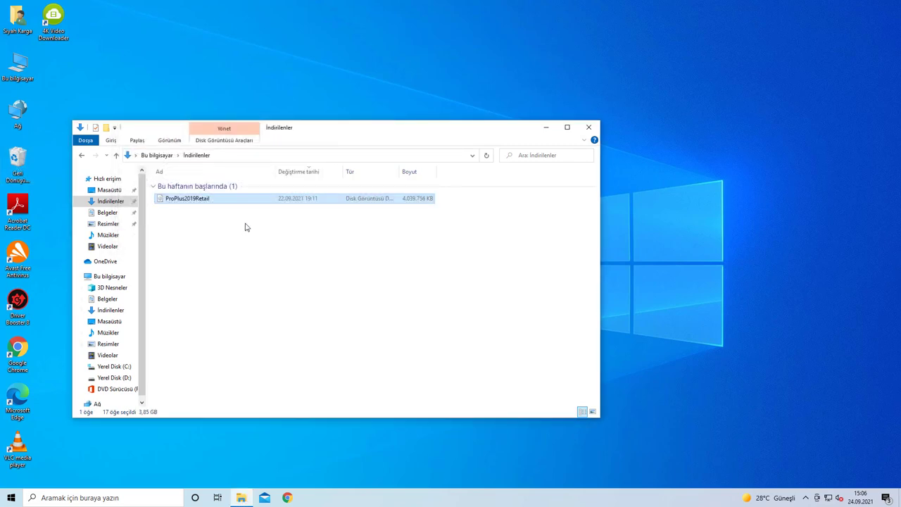
# Step: Eject the mounted DVD Drive (F:) from This PC
pyautogui.click(110, 277)
pyautogui.click(346, 317)
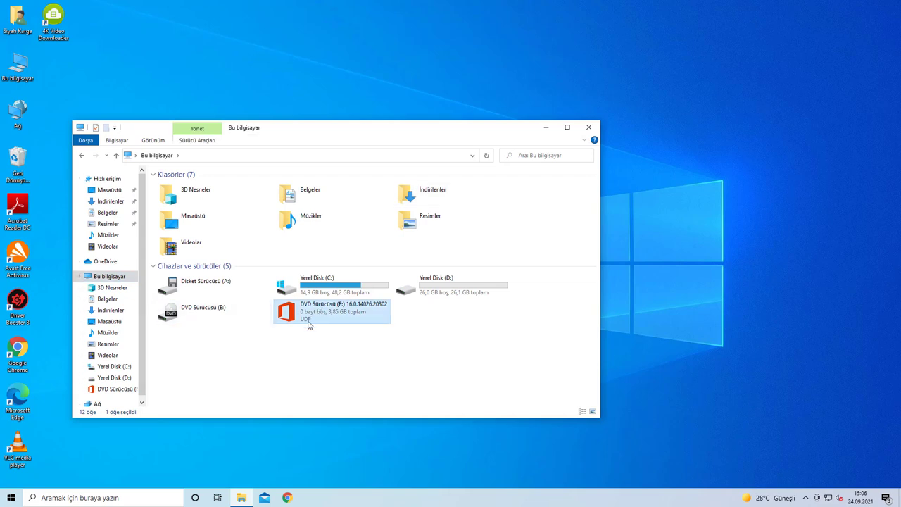
pyautogui.rightClick(321, 319)
pyautogui.click(376, 429)
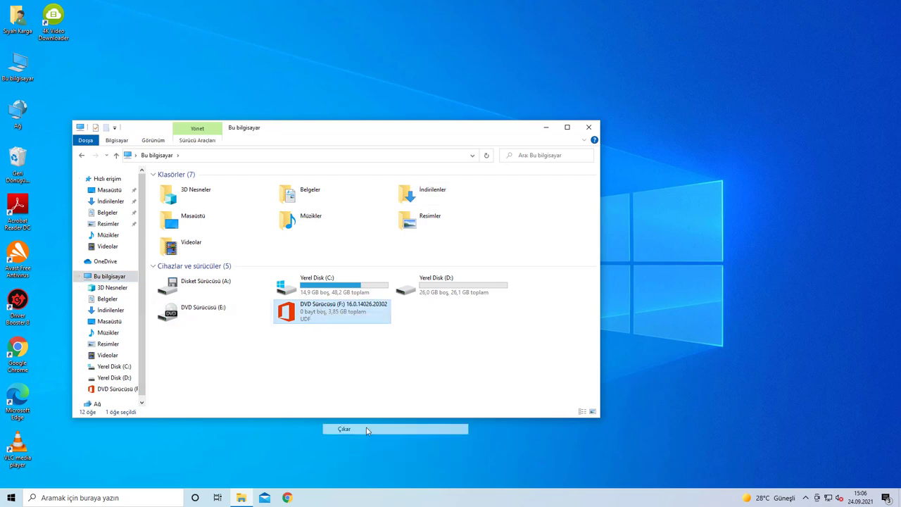
# Step: Recheck Downloads, close File Explorer, and permanently empty the Recycle Bin's 18 items
pyautogui.click(111, 201)
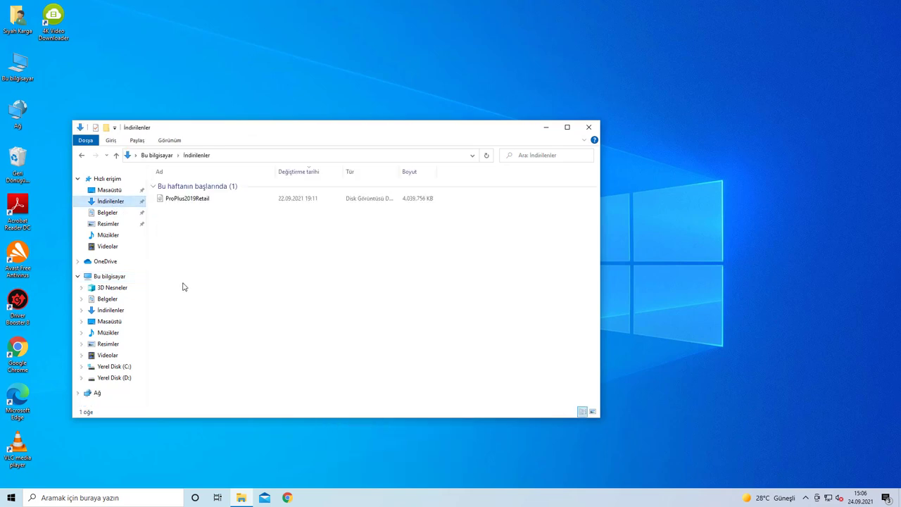
pyautogui.moveTo(178, 251); pyautogui.dragTo(247, 226)
pyautogui.click(247, 225)
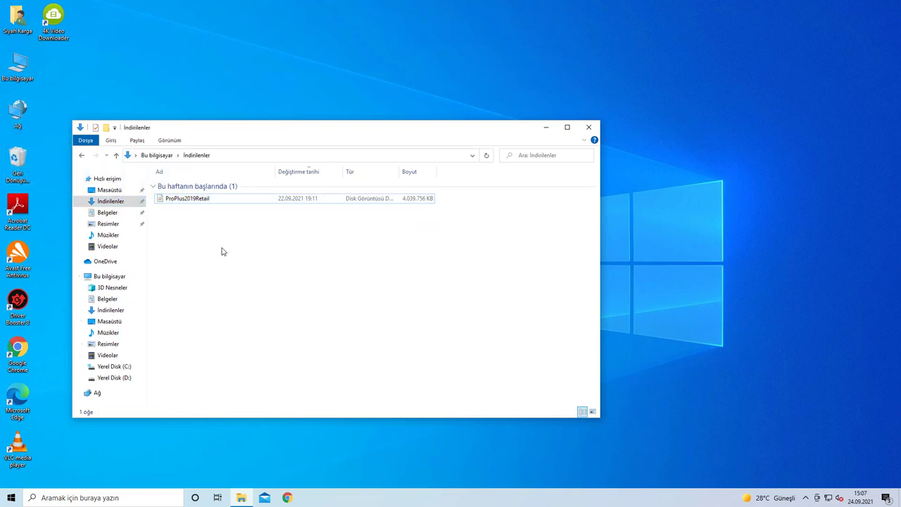
pyautogui.click(189, 202)
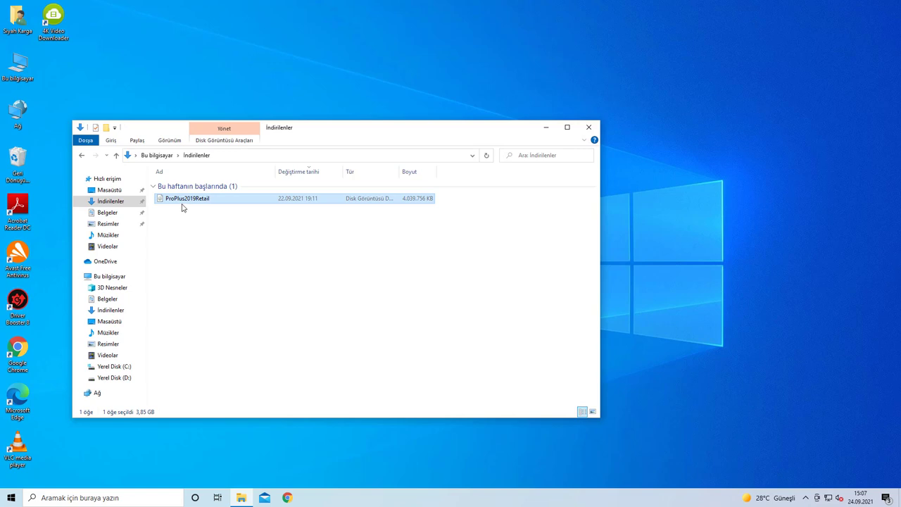
pyautogui.hotkey('alt', 'F4')
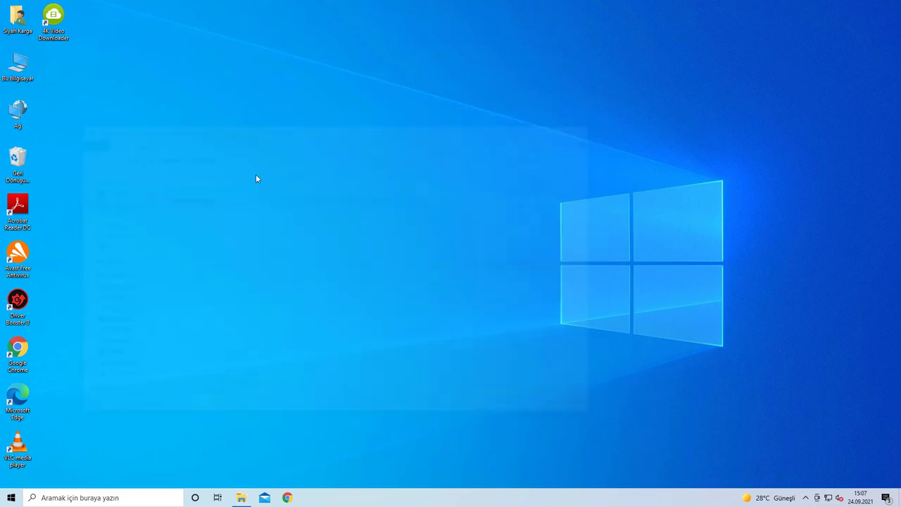
pyautogui.rightClick(30, 156)
pyautogui.click(132, 174)
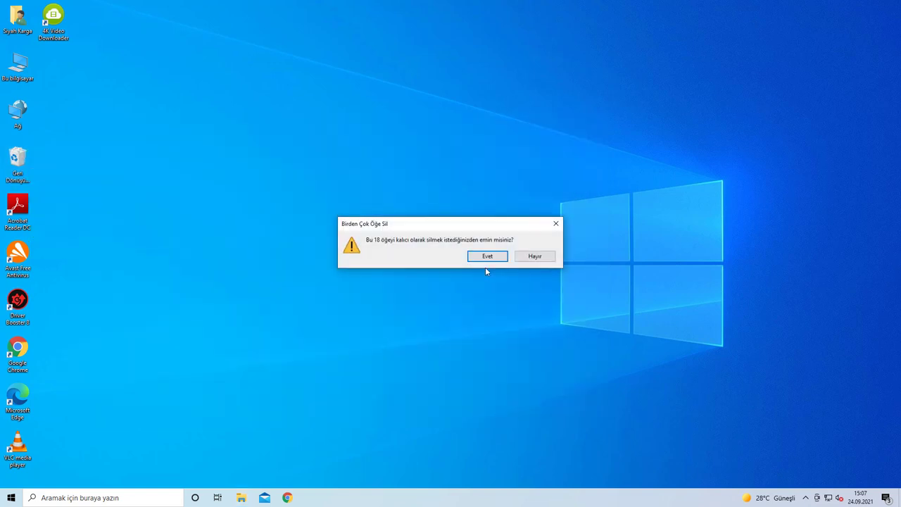
pyautogui.click(485, 255)
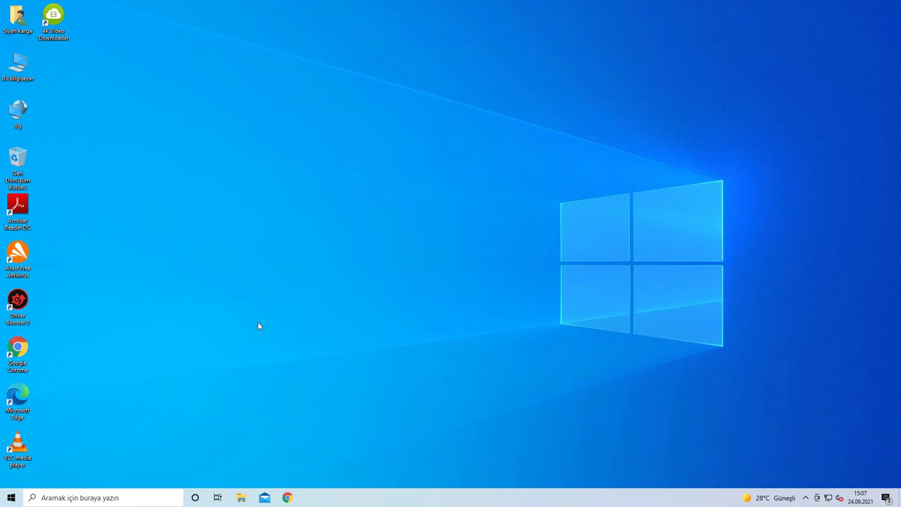
# Step: Open the Temporary files list under System > Storage in Settings
pyautogui.rightClick(11, 498)
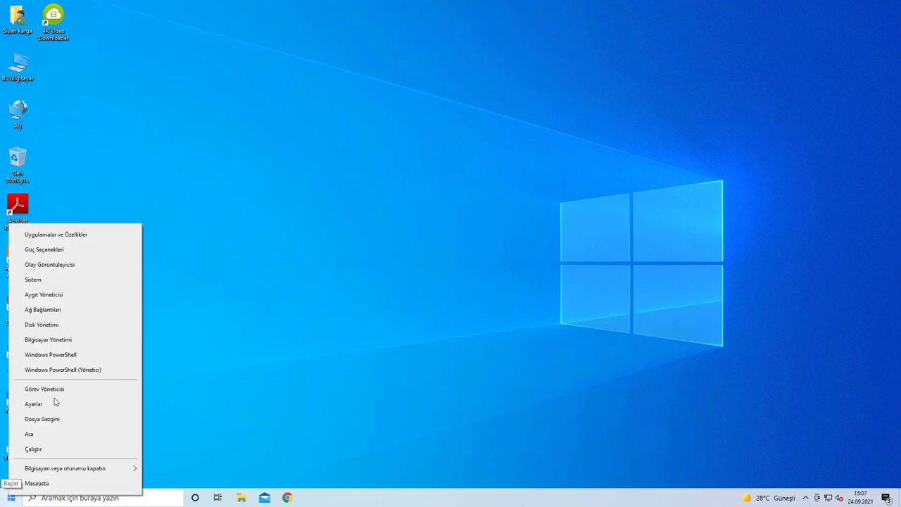
pyautogui.click(54, 406)
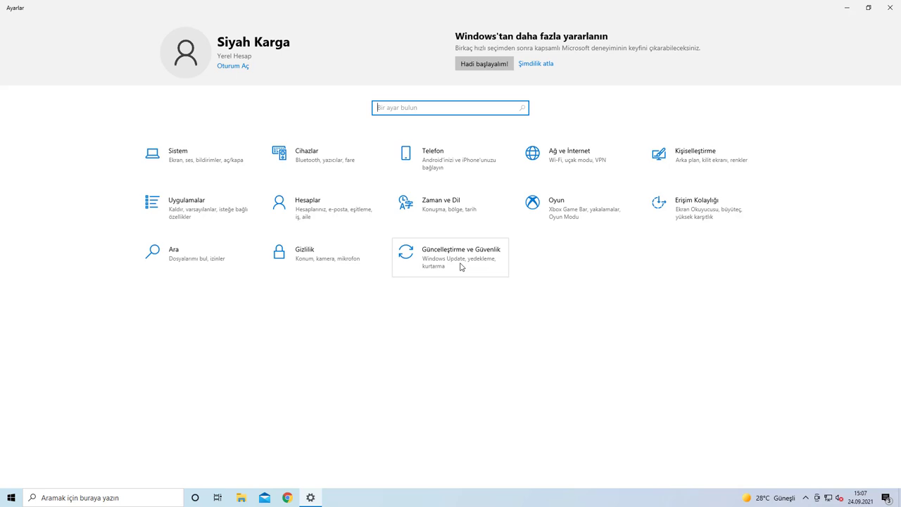
pyautogui.click(461, 266)
pyautogui.click(15, 13)
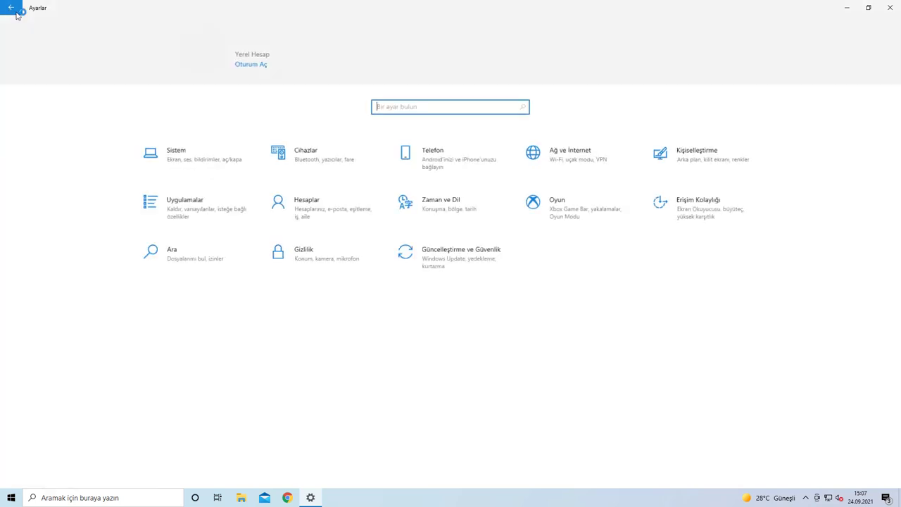
pyautogui.click(197, 155)
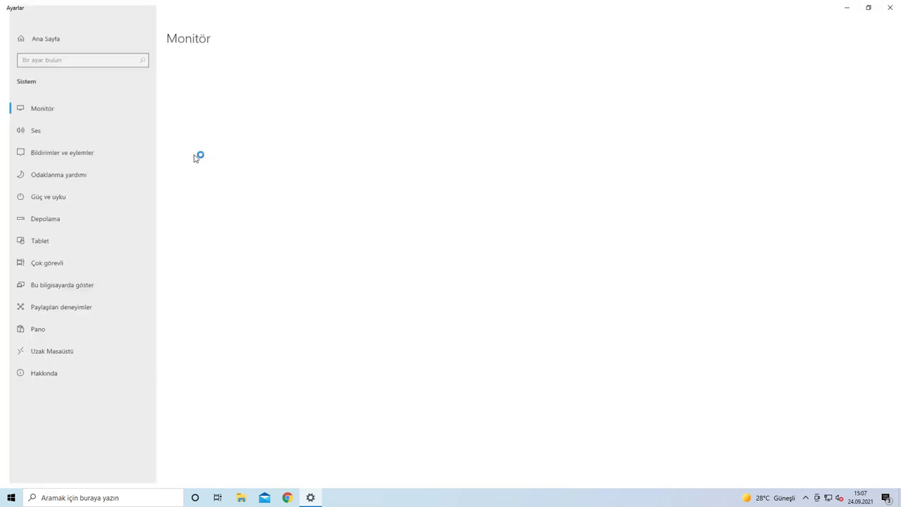
pyautogui.click(63, 218)
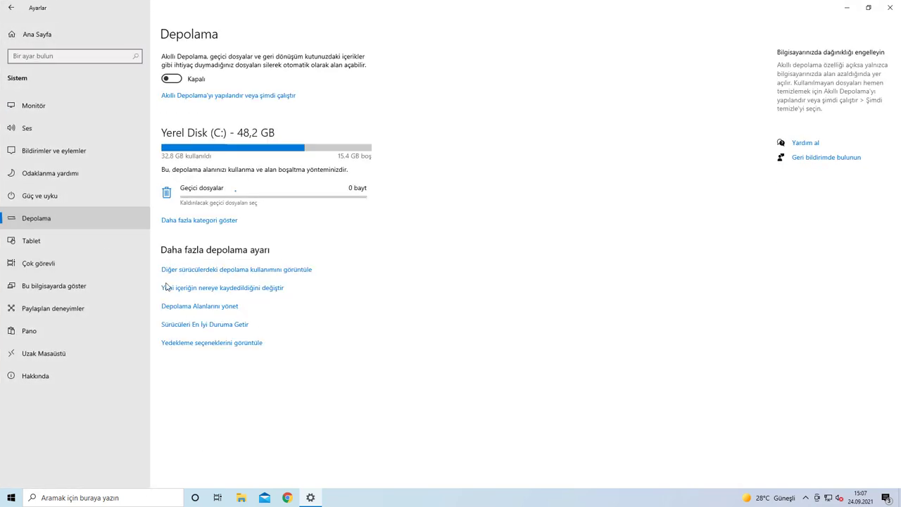
pyautogui.click(301, 202)
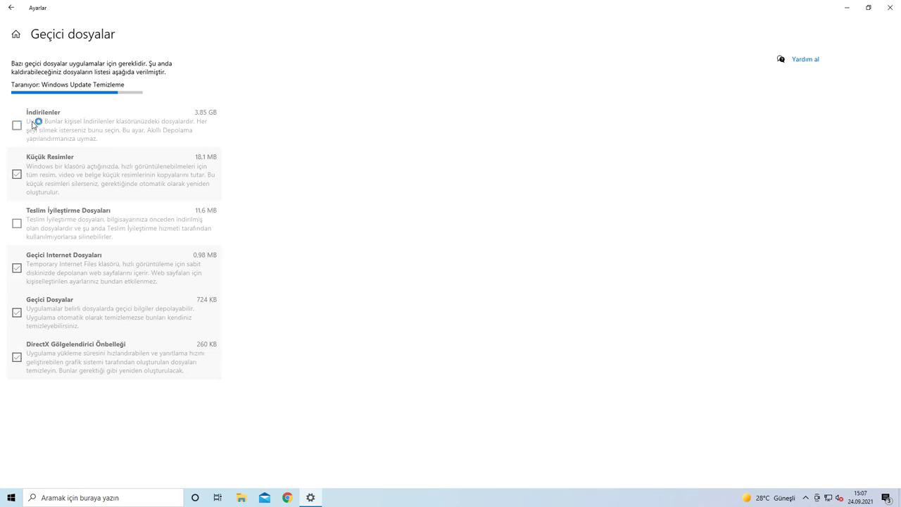
# Step: Mark the Downloads folder for removal after checking its contents in File Explorer
pyautogui.click(900, 499)
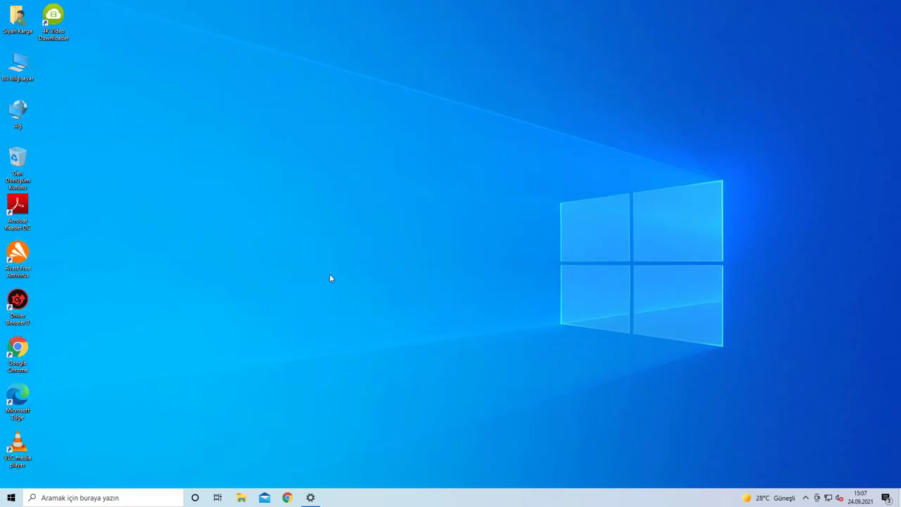
pyautogui.doubleClick(32, 77)
pyautogui.click(111, 201)
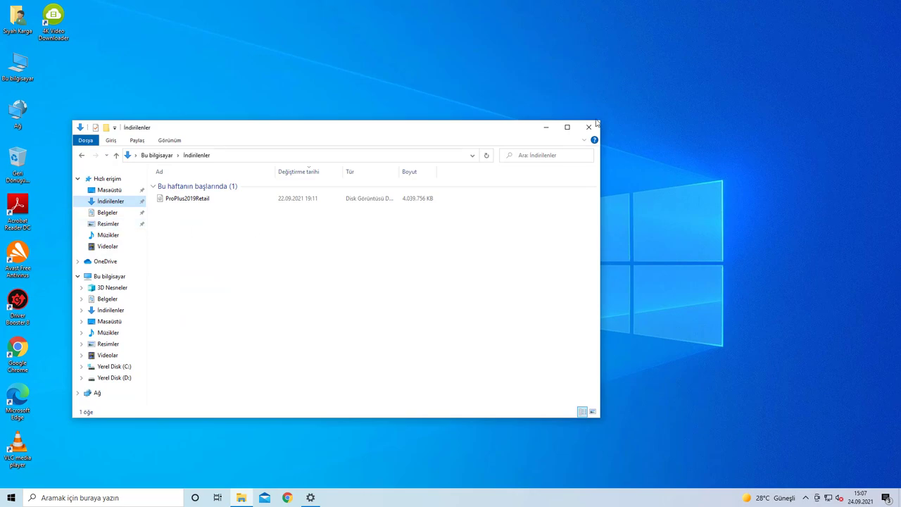
pyautogui.click(592, 126)
pyautogui.click(311, 497)
pyautogui.click(20, 176)
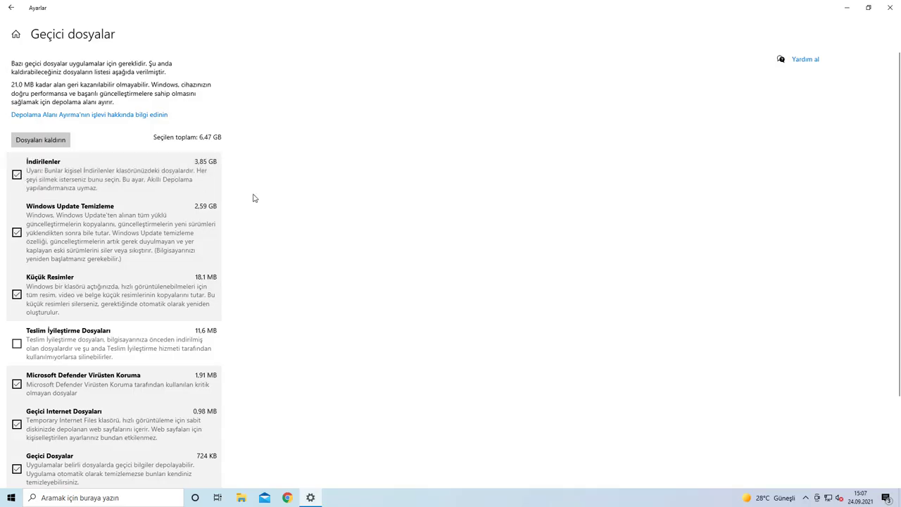
# Step: Also tick Teslim İyileştirme Dosyaları, remove the 6.48 GB of files, and close Settings
pyautogui.click(55, 339)
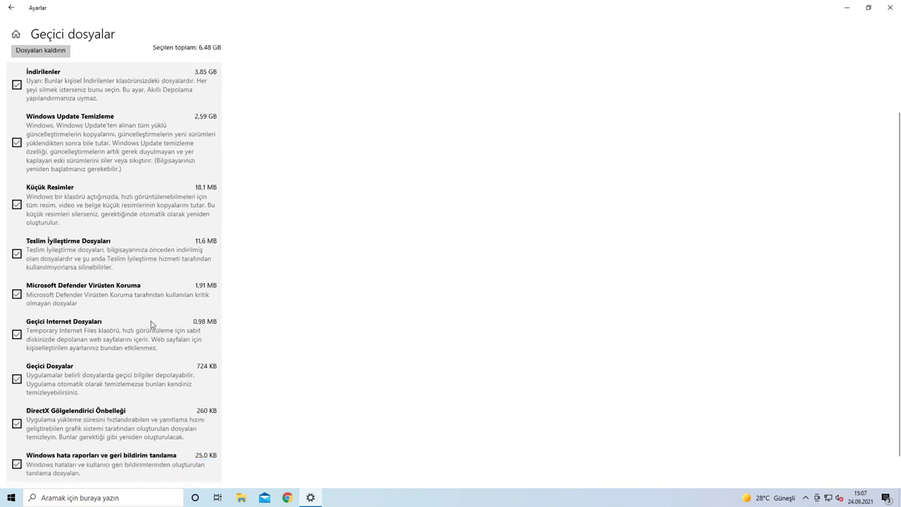
pyautogui.scroll(-3, 53, 366)
pyautogui.scroll(3, 54, 374)
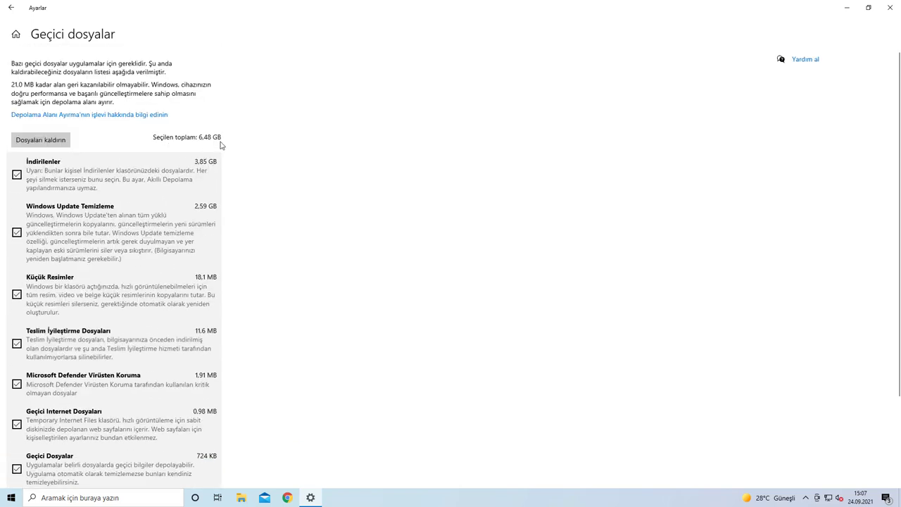
pyautogui.click(65, 141)
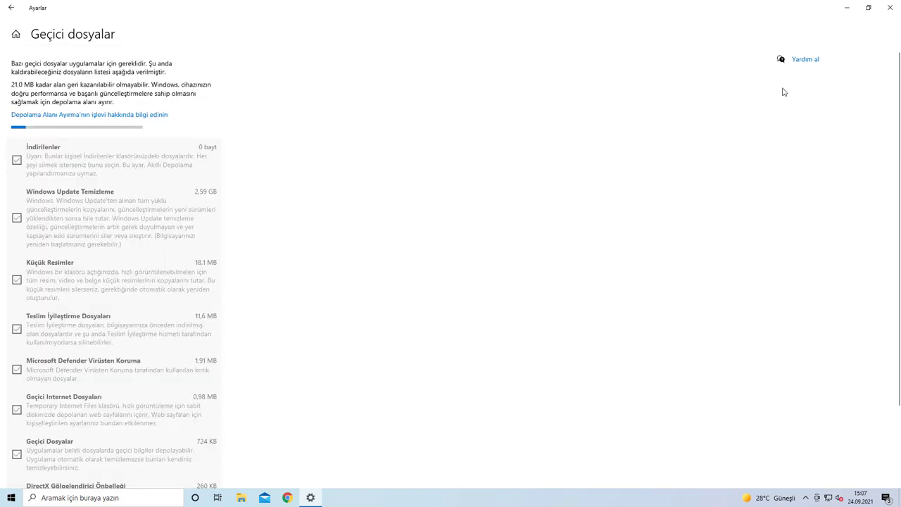
pyautogui.press('super+d')
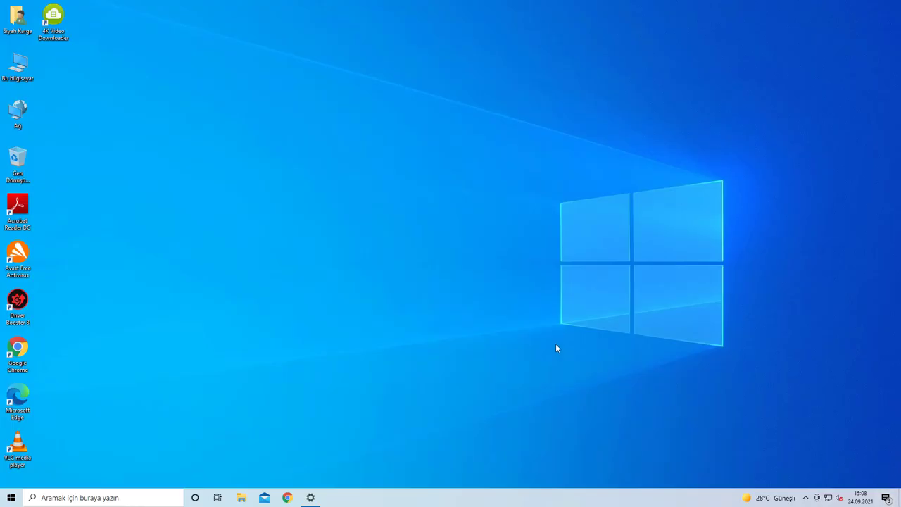